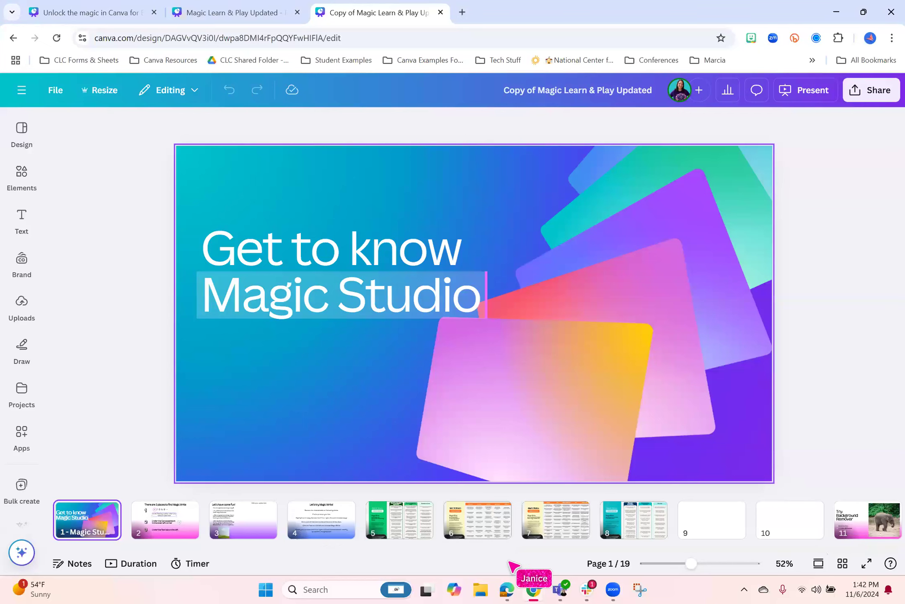
Look through the presentation's page thumbnails and open page 2 about finding Magic Write
{"action": "left_click_drag", "start_coordinate": [394, 548], "coordinate": [864, 547]}
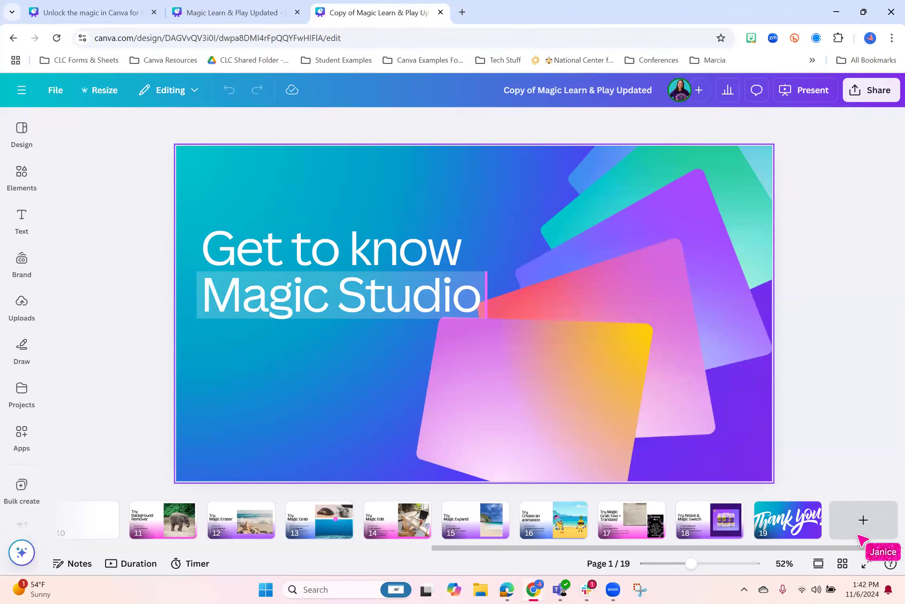
{"action": "left_click_drag", "start_coordinate": [529, 548], "coordinate": [180, 547]}
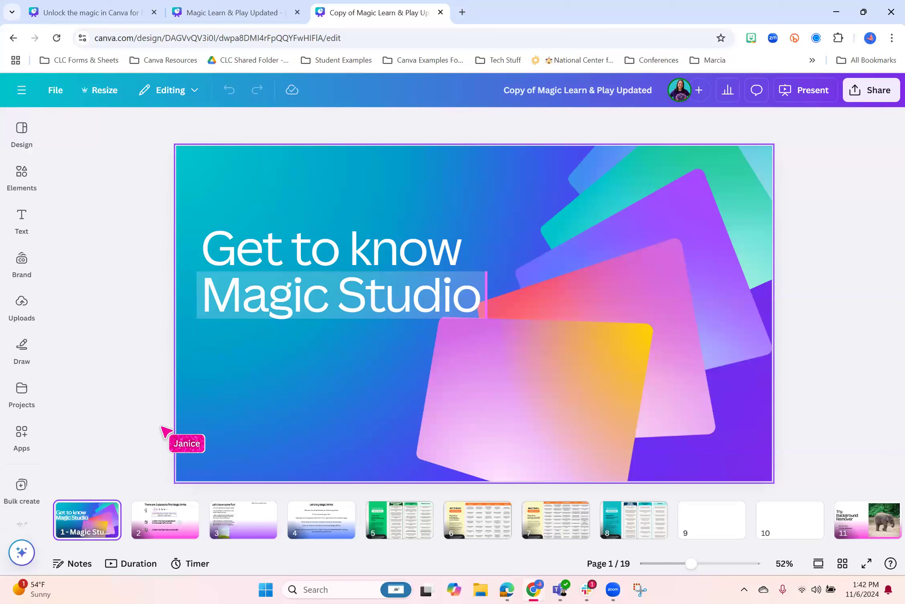
{"action": "left_click", "coordinate": [156, 527]}
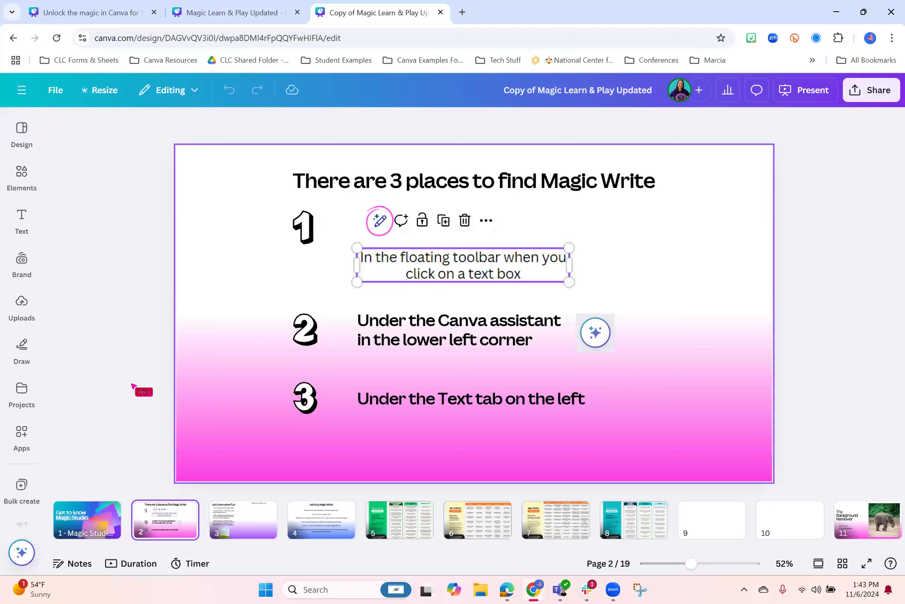
View the three places offering Magic Write: the page title's floating toolbar, the Canva assistant and the Text options
{"action": "left_click", "coordinate": [597, 185]}
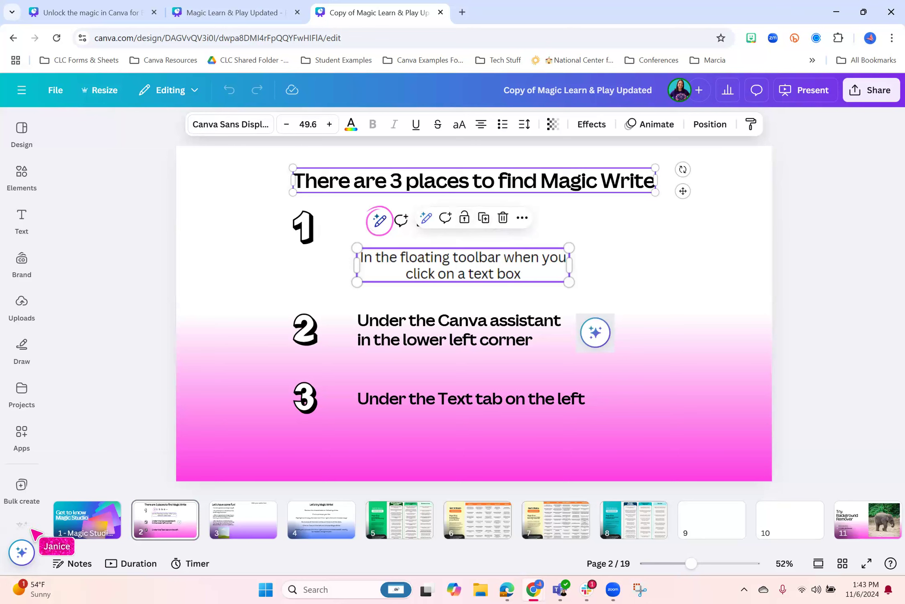
{"action": "left_click", "coordinate": [19, 562]}
{"action": "left_click", "coordinate": [20, 562]}
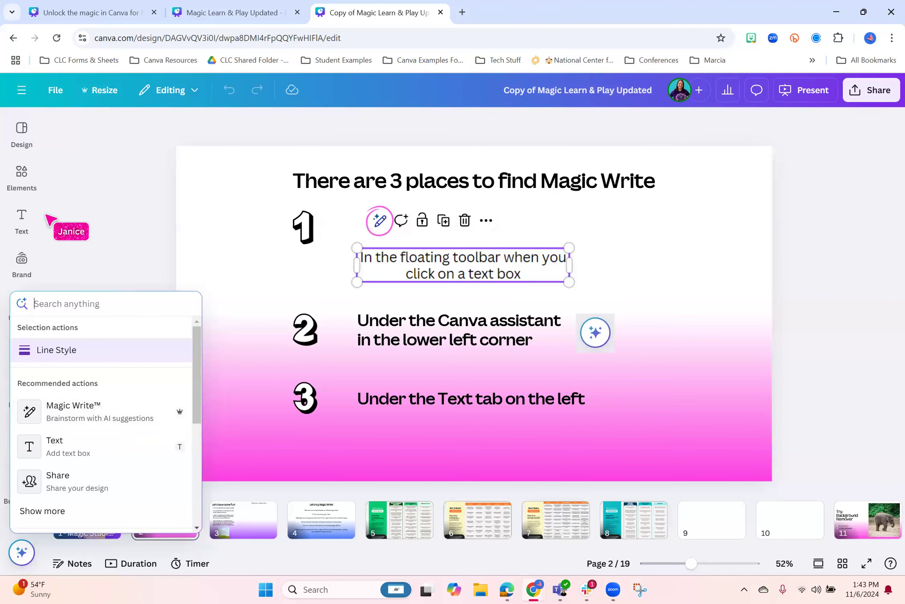
{"action": "left_click", "coordinate": [21, 217]}
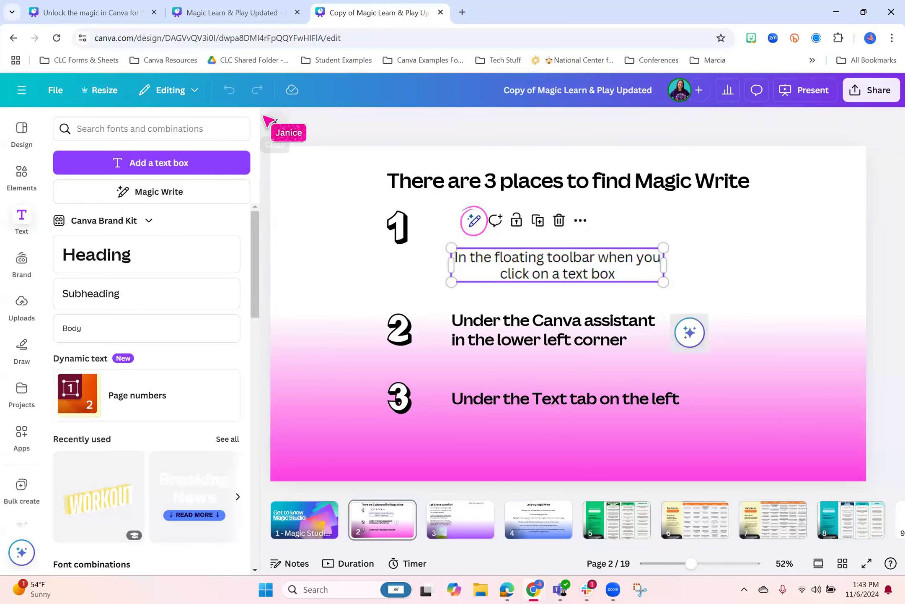
{"action": "left_click", "coordinate": [274, 122]}
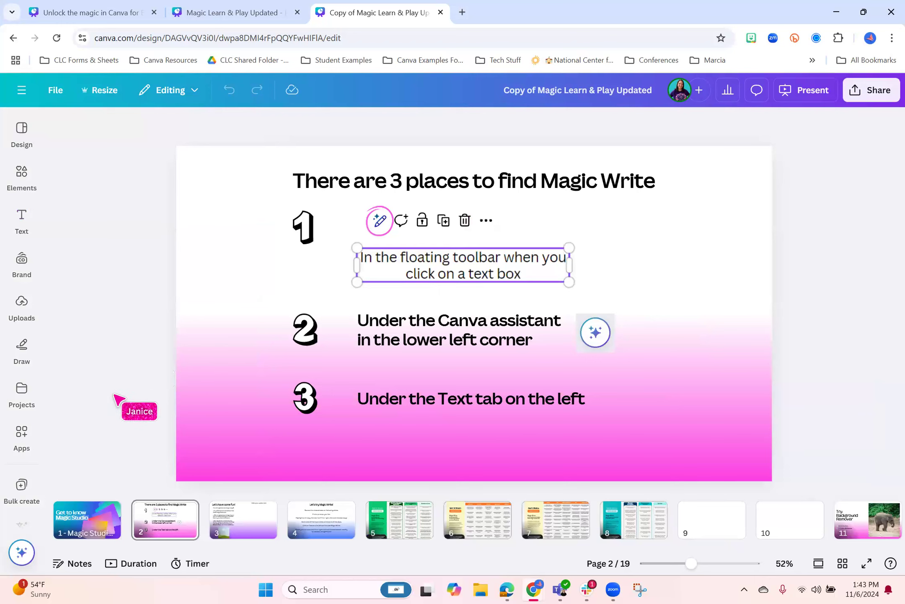
Open page 3 and start generating a custom image with the AI image generator
{"action": "left_click", "coordinate": [253, 524]}
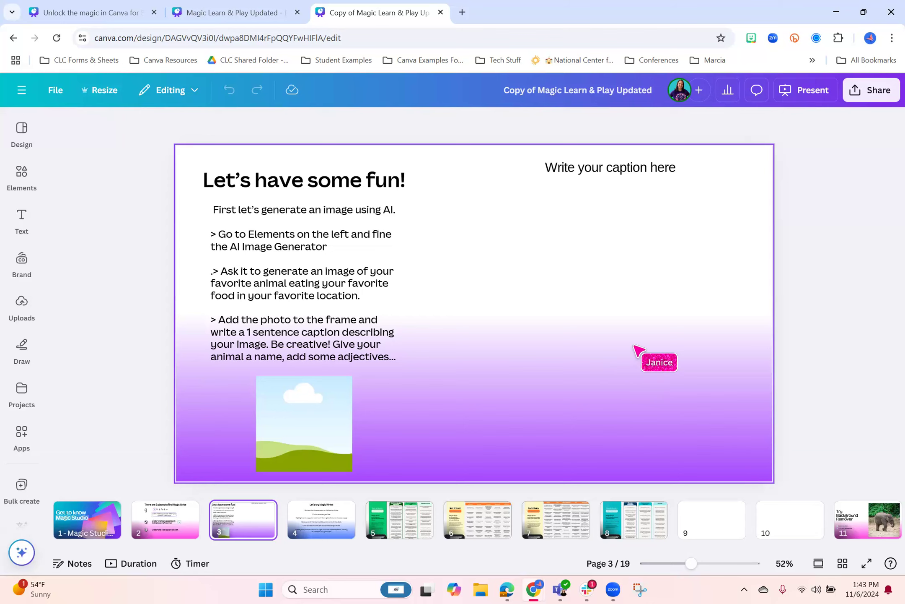
{"action": "left_click", "coordinate": [21, 172]}
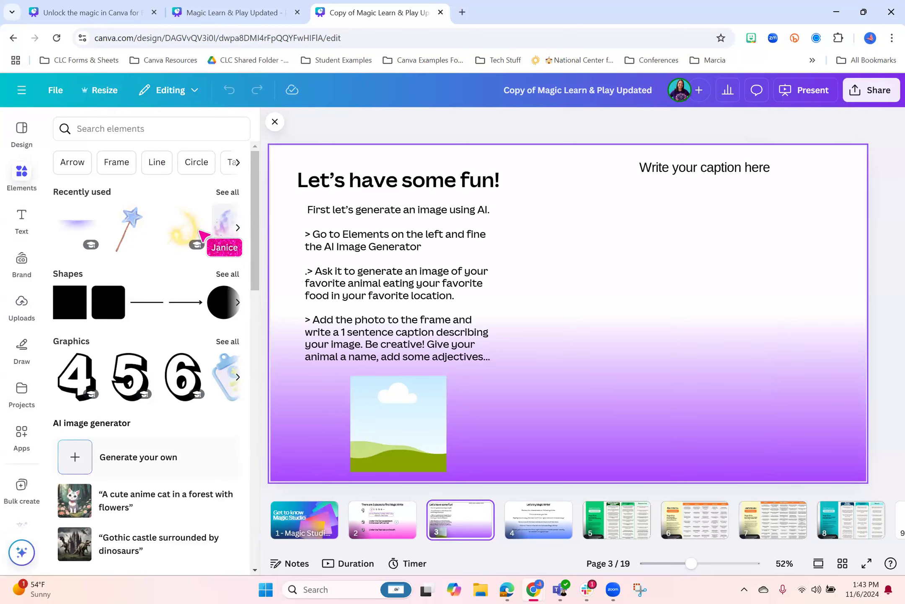
{"action": "scroll", "coordinate": [193, 251], "scroll_direction": "down", "scroll_amount": 5}
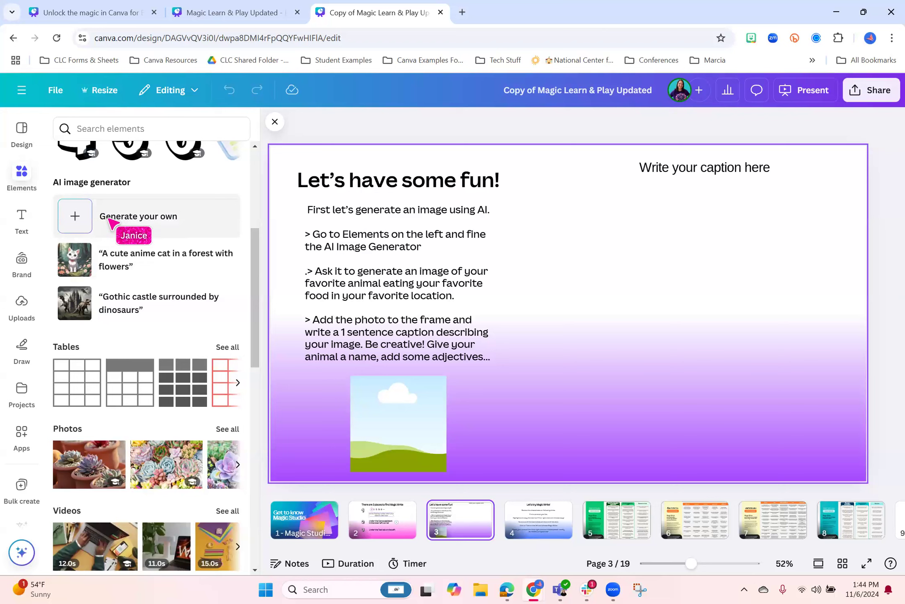
{"action": "left_click", "coordinate": [160, 218]}
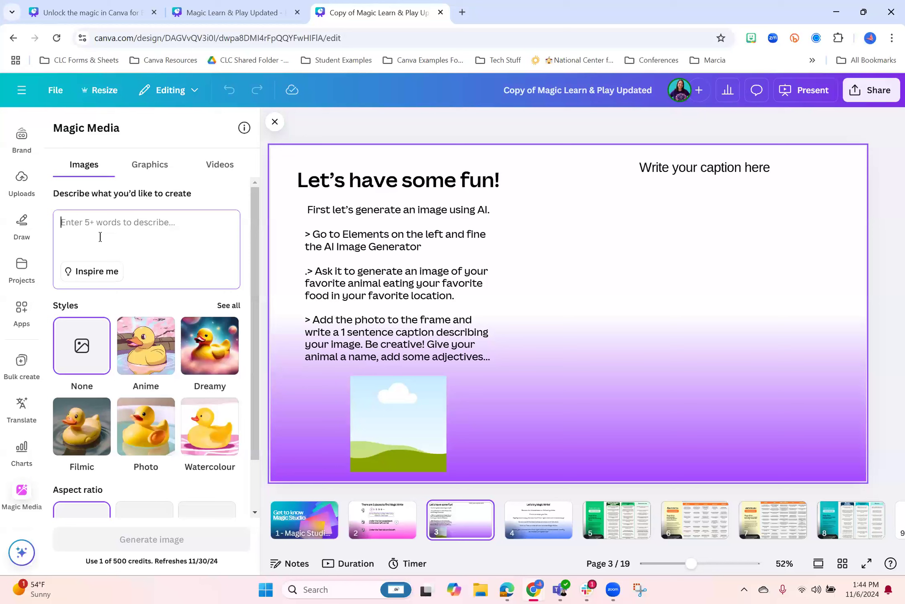
Generate images from the prompt "giraffes eating cupcakes in a field of flowers"
{"action": "type", "text": "gir"}
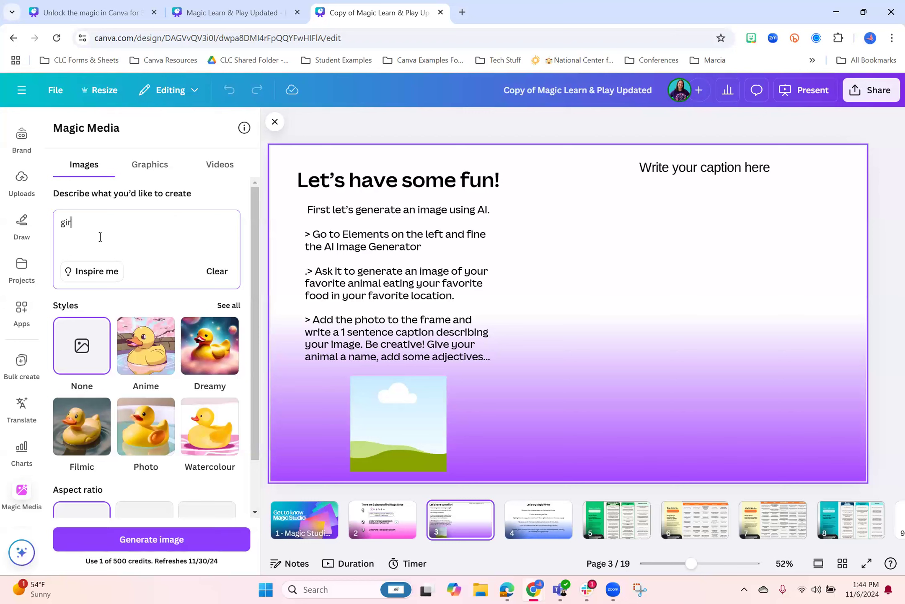
{"action": "type", "text": "affes eating cupcakes"}
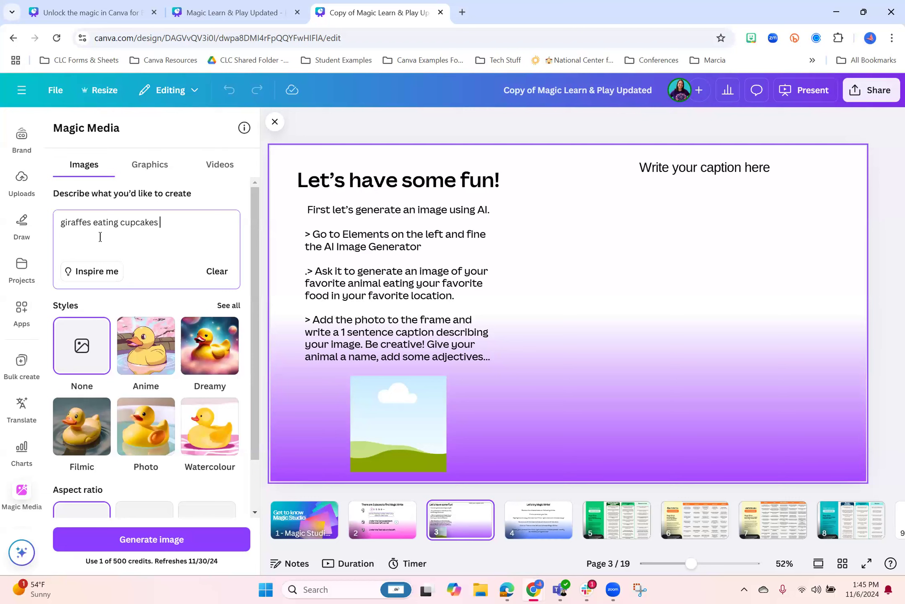
{"action": "type", "text": " in a field of flso"}
{"action": "key", "text": "BackSpace"}
{"action": "key", "text": "BackSpace"}
{"action": "key", "text": "BackSpace"}
{"action": "type", "text": "lowers"}
{"action": "left_click", "coordinate": [166, 541]}
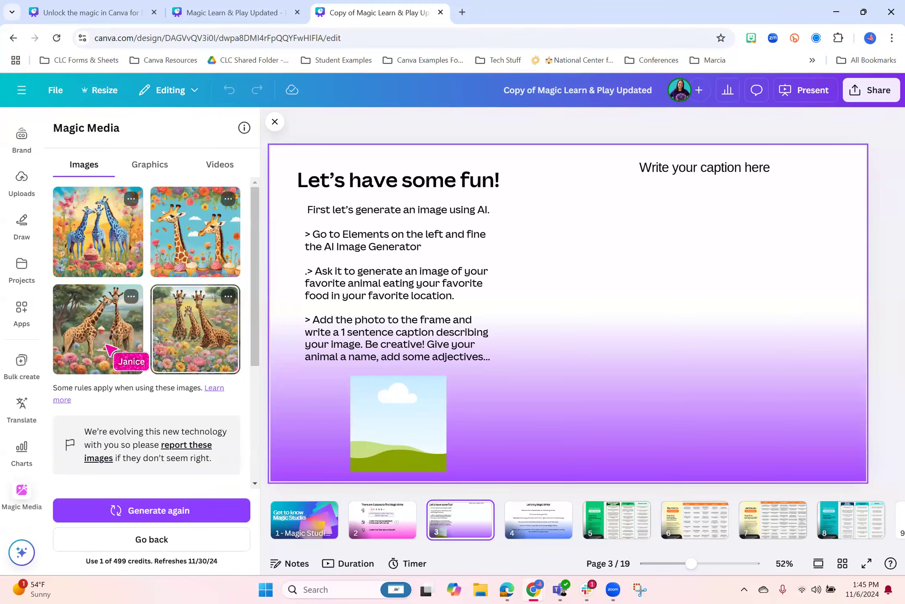
Try the generated image of two giraffes beside a cupcake stand on page 3, then delete it from the page
{"action": "left_click", "coordinate": [71, 347]}
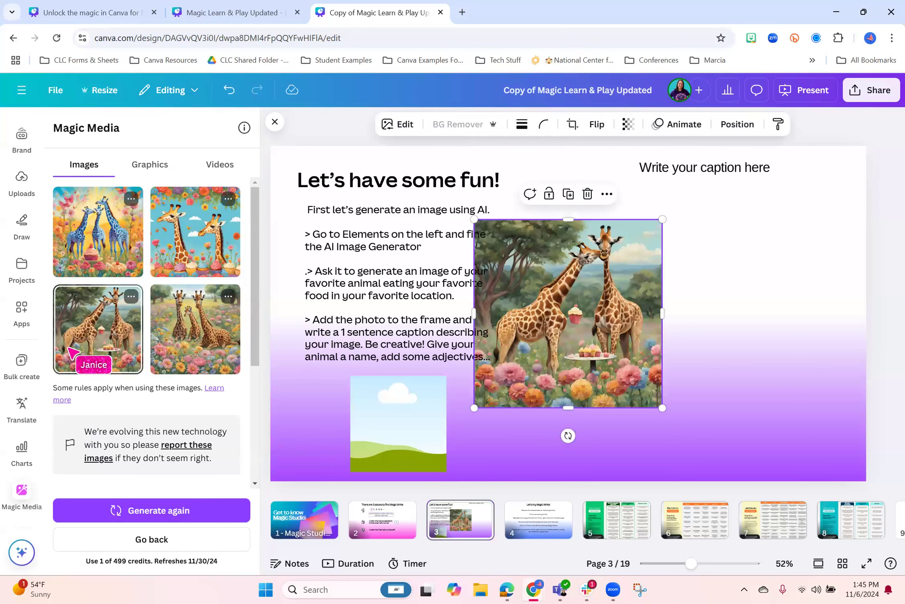
{"action": "left_click", "coordinate": [587, 194]}
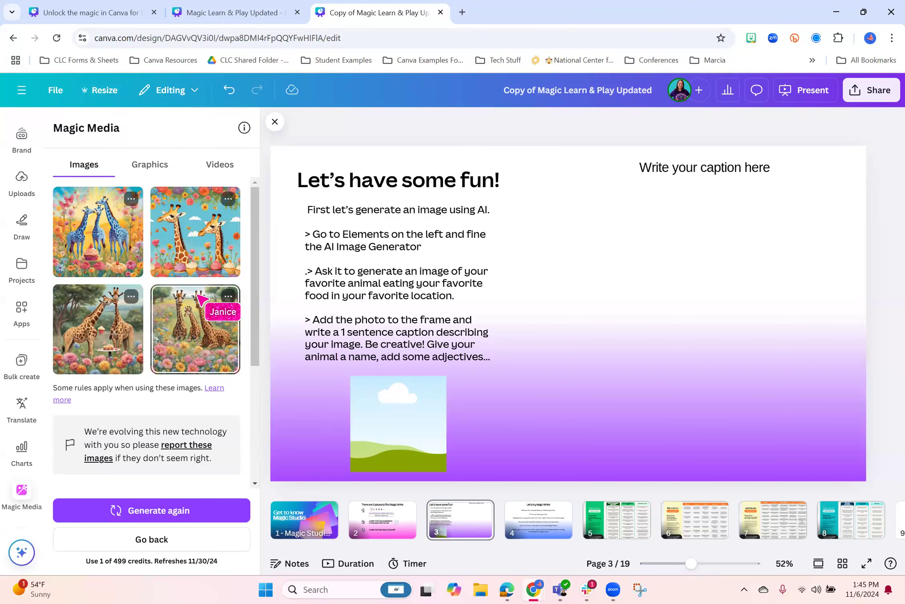
Set the image generation style to Photo for the giraffe prompt
{"action": "scroll", "coordinate": [197, 299], "scroll_direction": "down", "scroll_amount": 4}
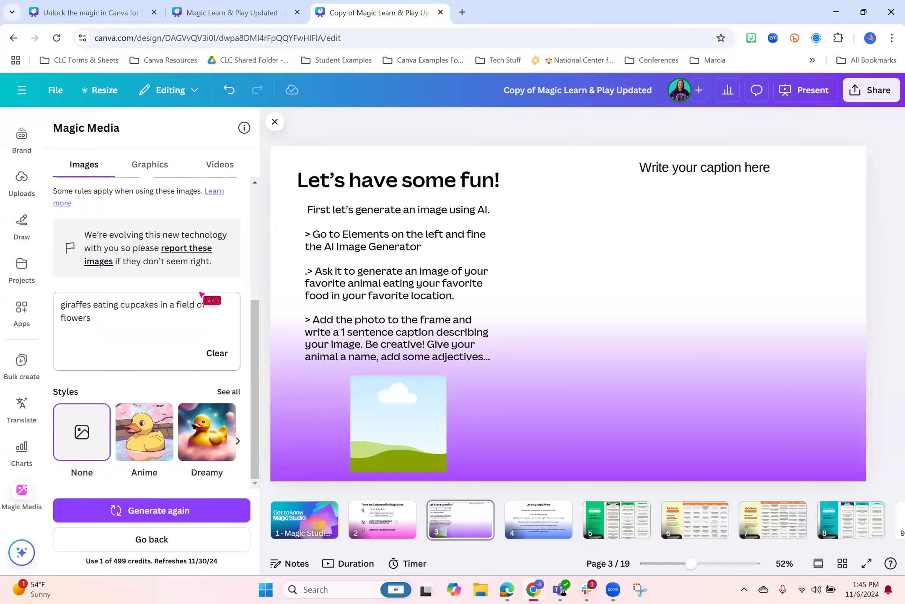
{"action": "scroll", "coordinate": [119, 313], "scroll_direction": "up", "scroll_amount": 5}
{"action": "scroll", "coordinate": [63, 310], "scroll_direction": "down", "scroll_amount": 5}
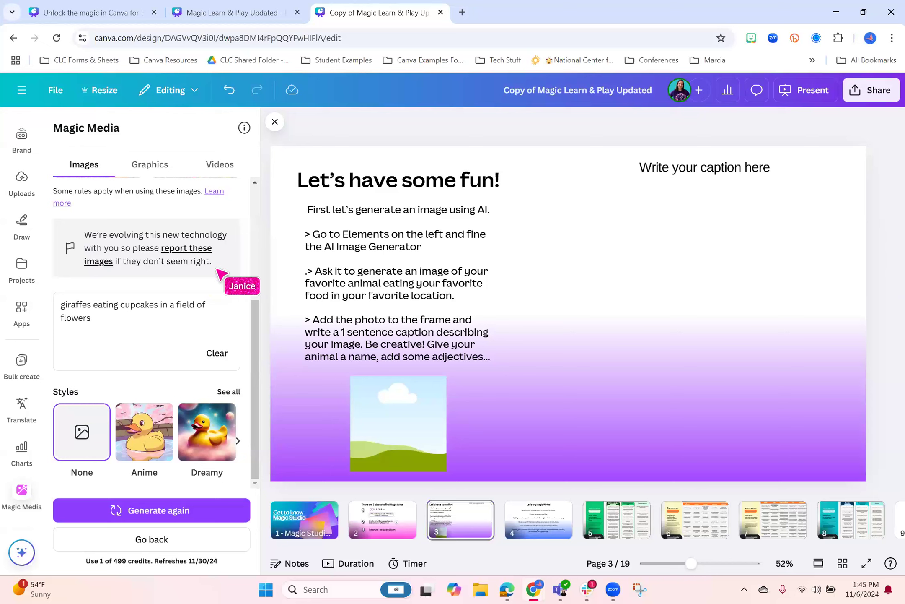
{"action": "left_click", "coordinate": [228, 392]}
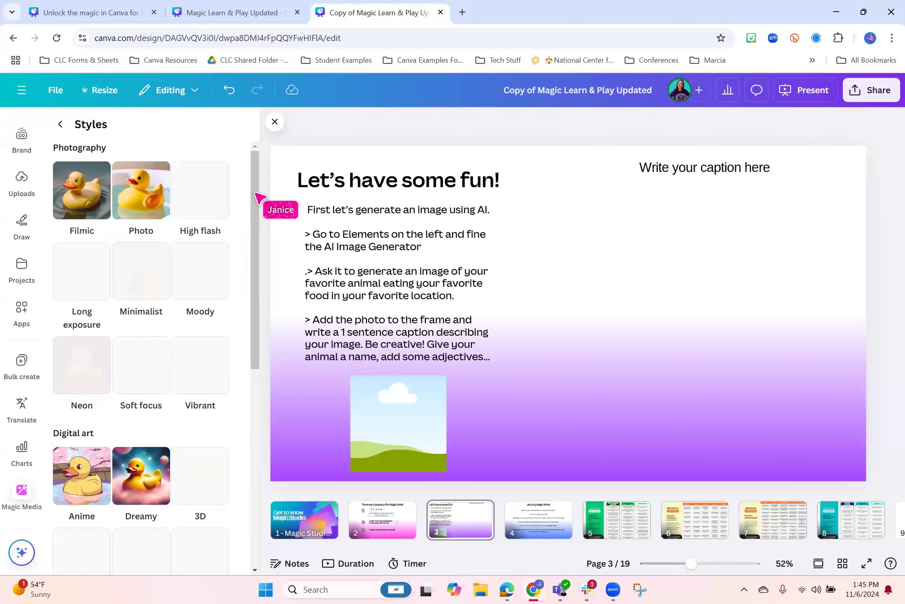
{"action": "left_click", "coordinate": [151, 194]}
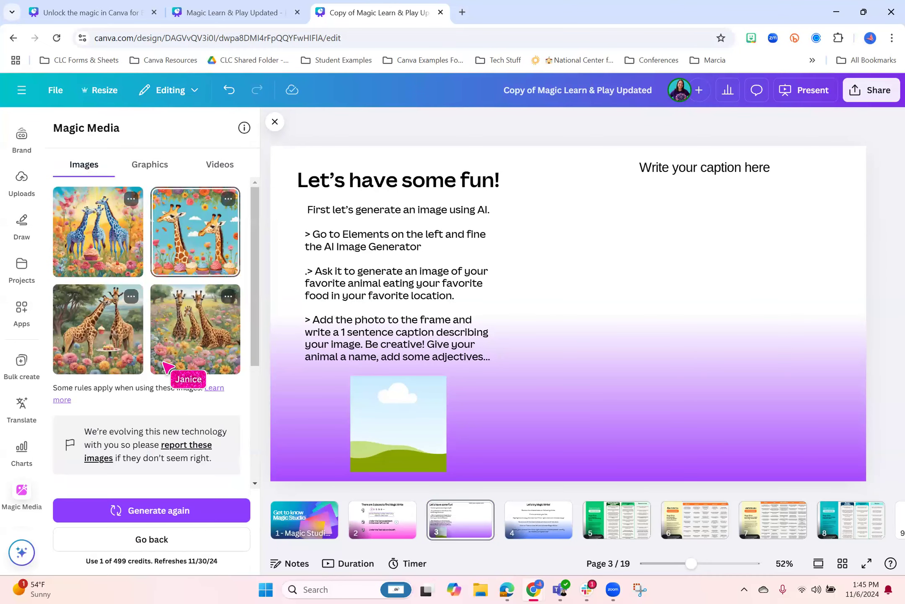
Examine the full range of photography, digital art and fine art styles for image generation
{"action": "left_click", "coordinate": [229, 392]}
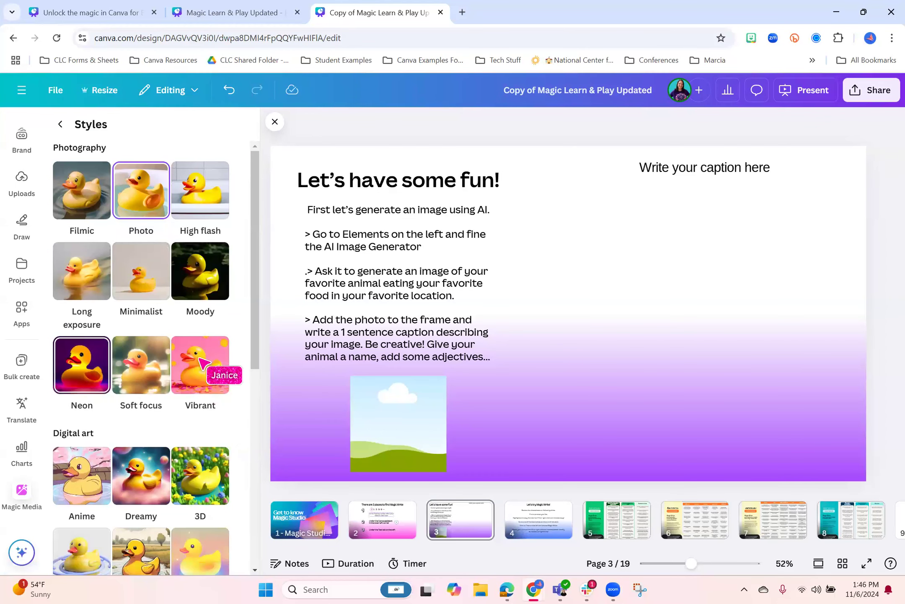
{"action": "scroll", "coordinate": [180, 348], "scroll_direction": "down", "scroll_amount": 4}
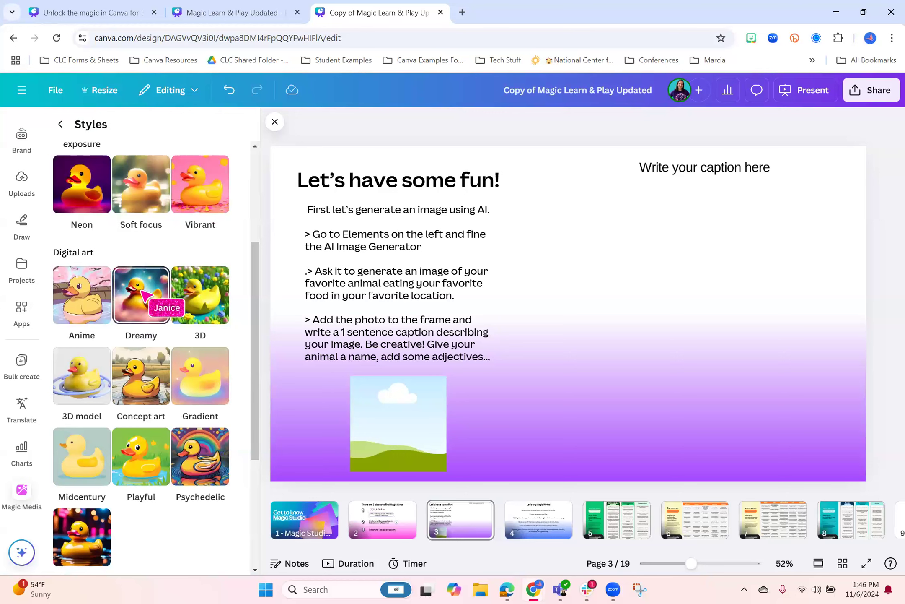
{"action": "scroll", "coordinate": [196, 418], "scroll_direction": "down", "scroll_amount": 3}
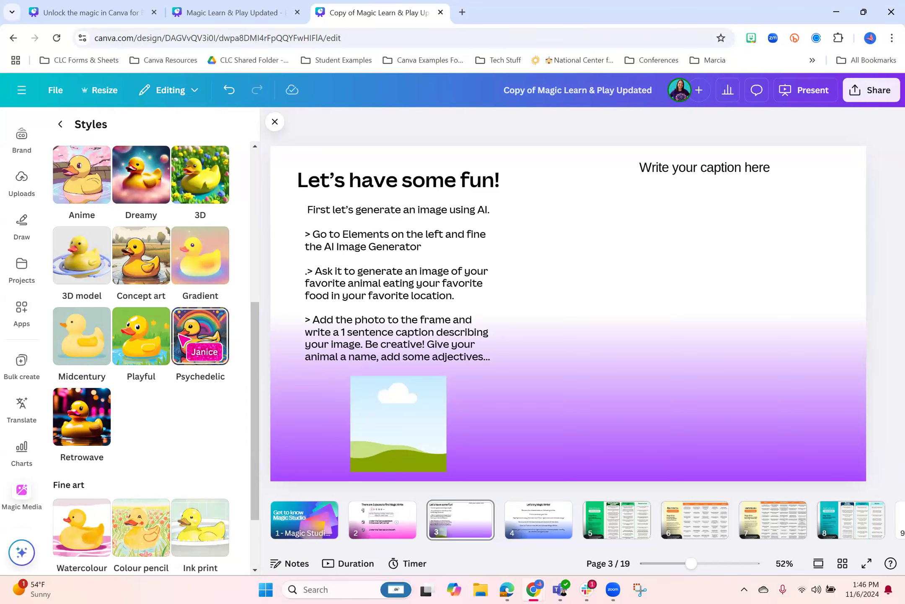
{"action": "scroll", "coordinate": [183, 356], "scroll_direction": "down", "scroll_amount": 2}
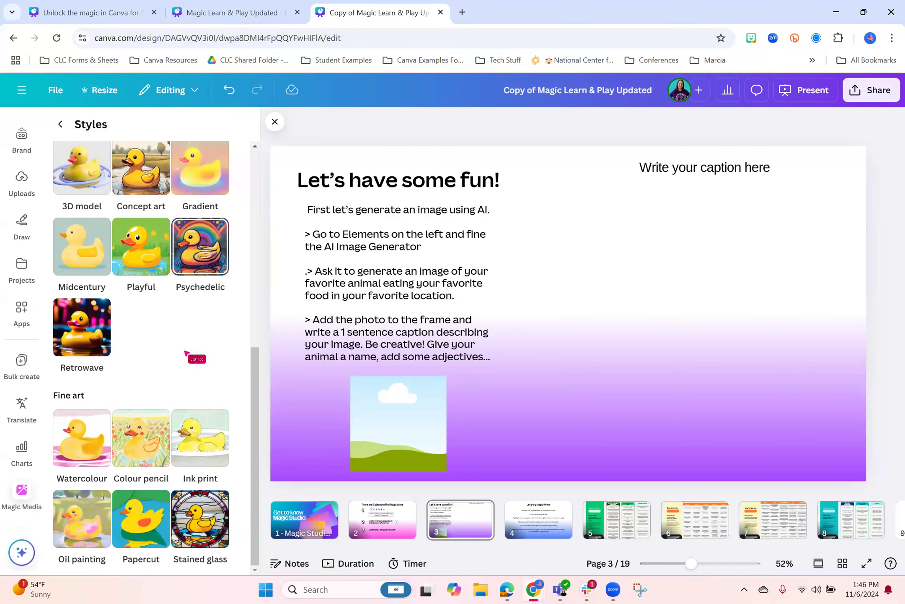
{"action": "left_click", "coordinate": [212, 533]}
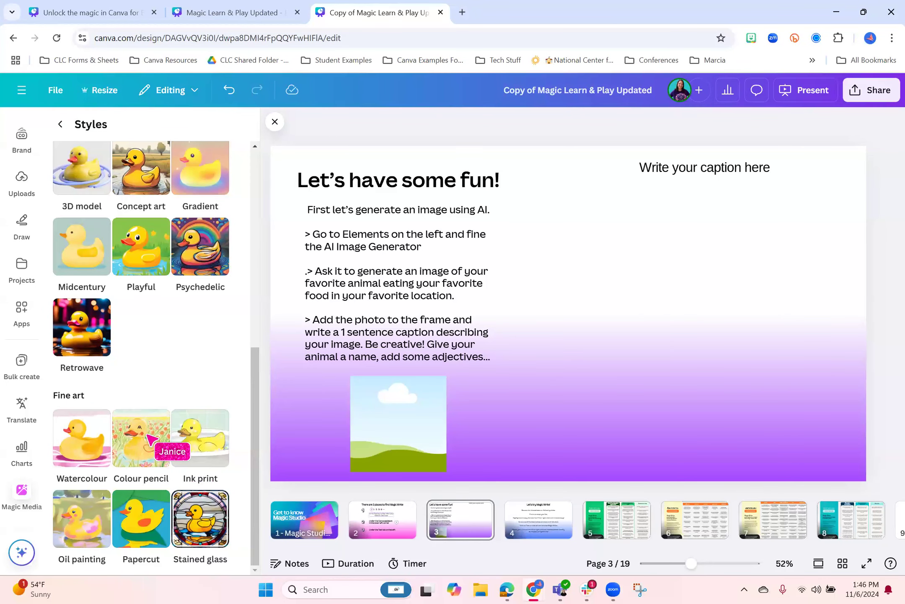
{"action": "left_click", "coordinate": [151, 516]}
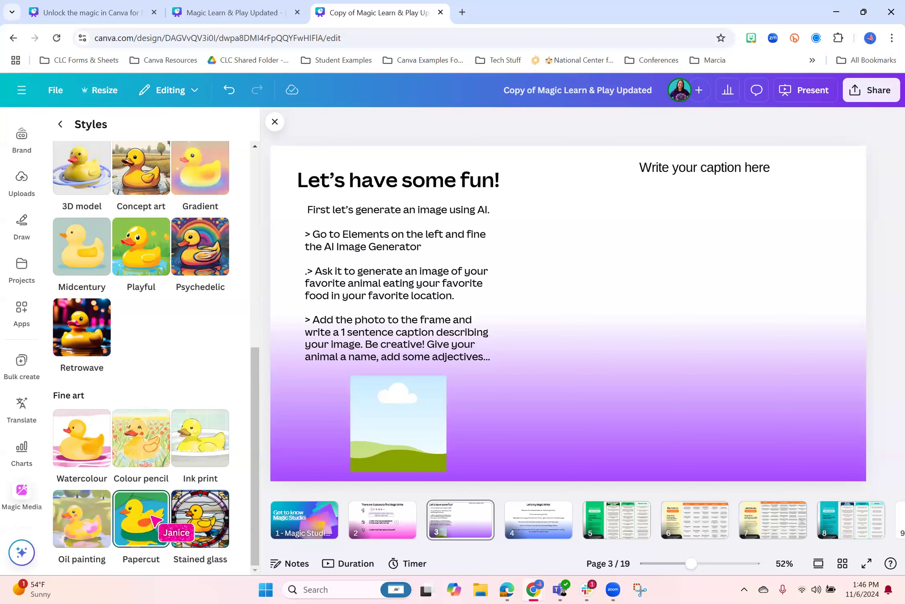
{"action": "scroll", "coordinate": [145, 521], "scroll_direction": "up", "scroll_amount": 9}
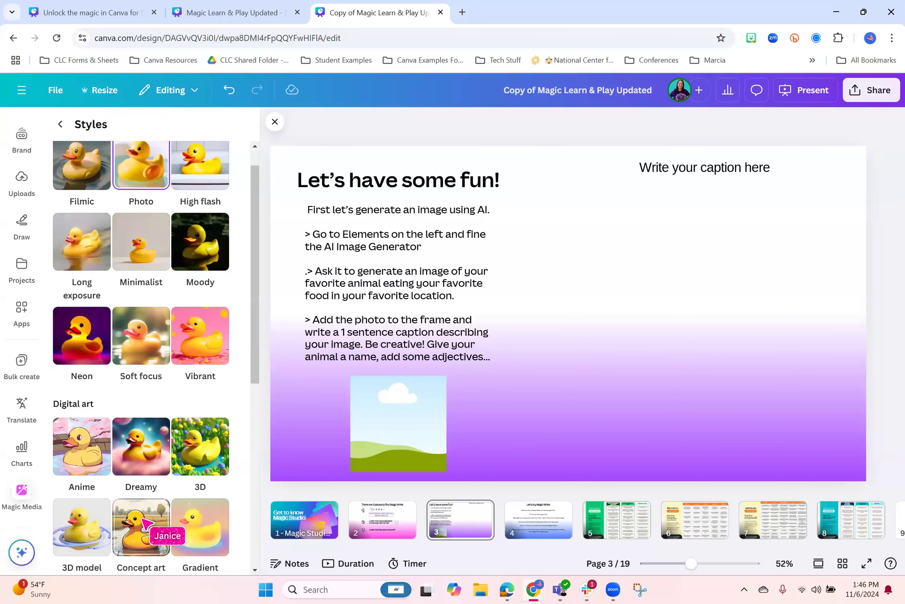
{"action": "scroll", "coordinate": [182, 289], "scroll_direction": "down", "scroll_amount": 5}
{"action": "scroll", "coordinate": [143, 330], "scroll_direction": "down", "scroll_amount": 1}
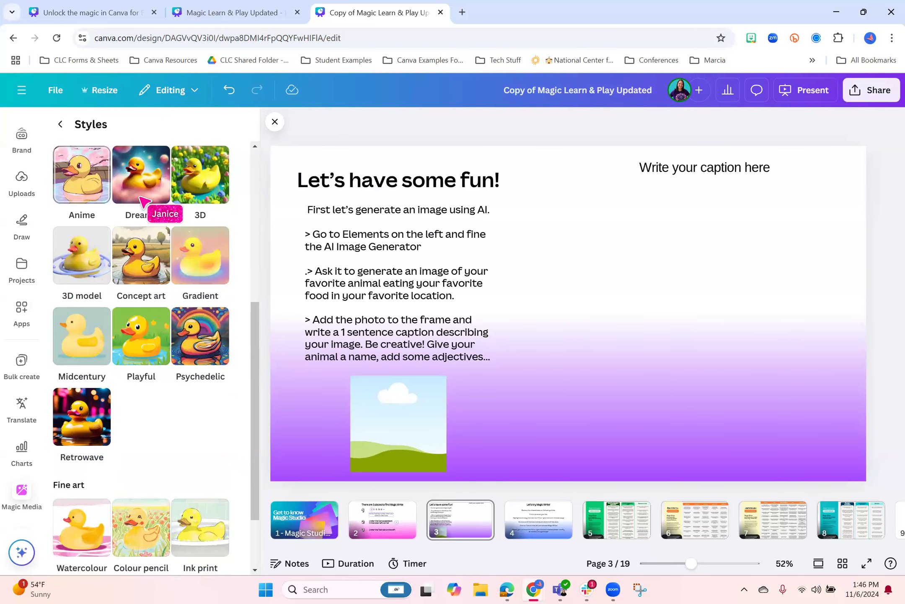
Regenerate the giraffe images with the chosen style and add the one with two giraffes in a golden field to page 3
{"action": "left_click", "coordinate": [142, 196]}
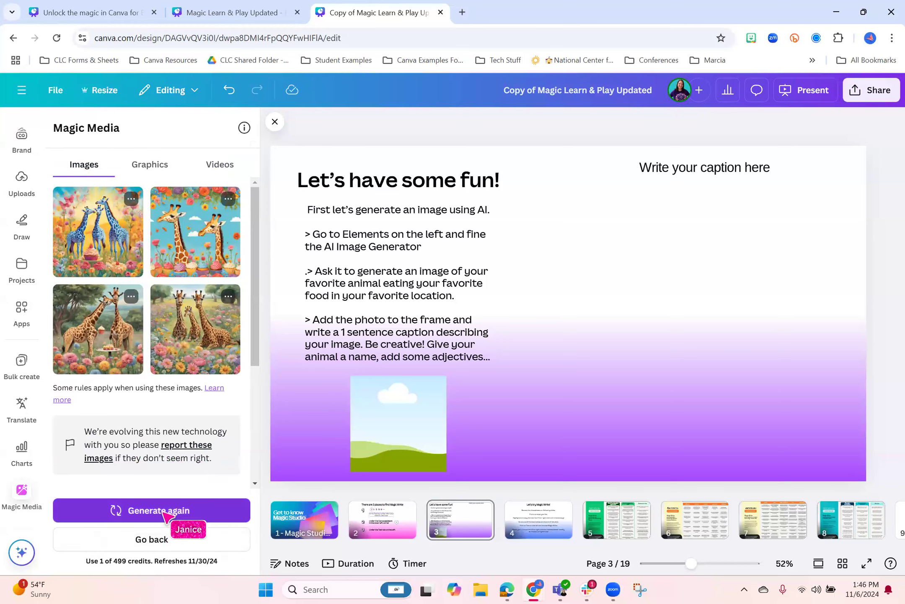
{"action": "left_click", "coordinate": [164, 511]}
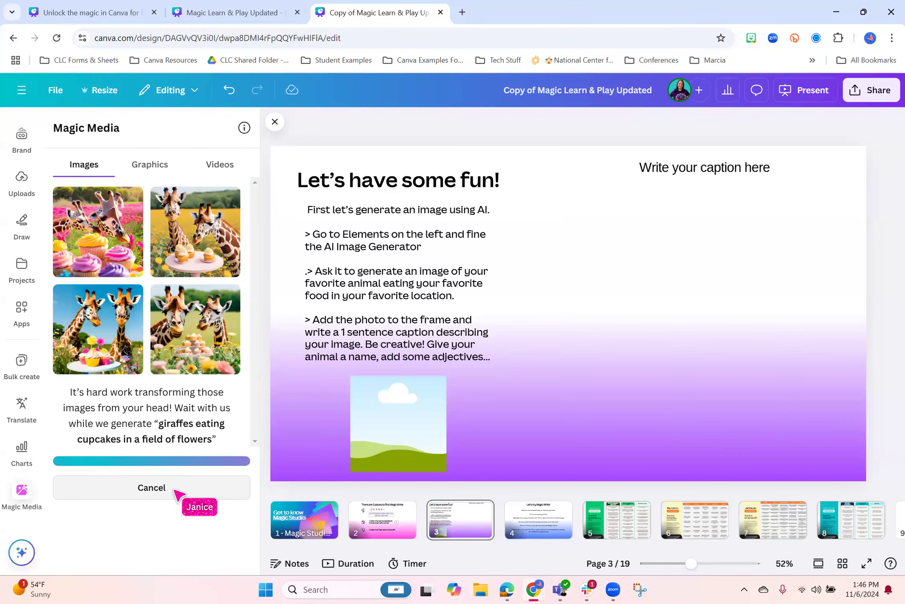
{"action": "left_click", "coordinate": [187, 250]}
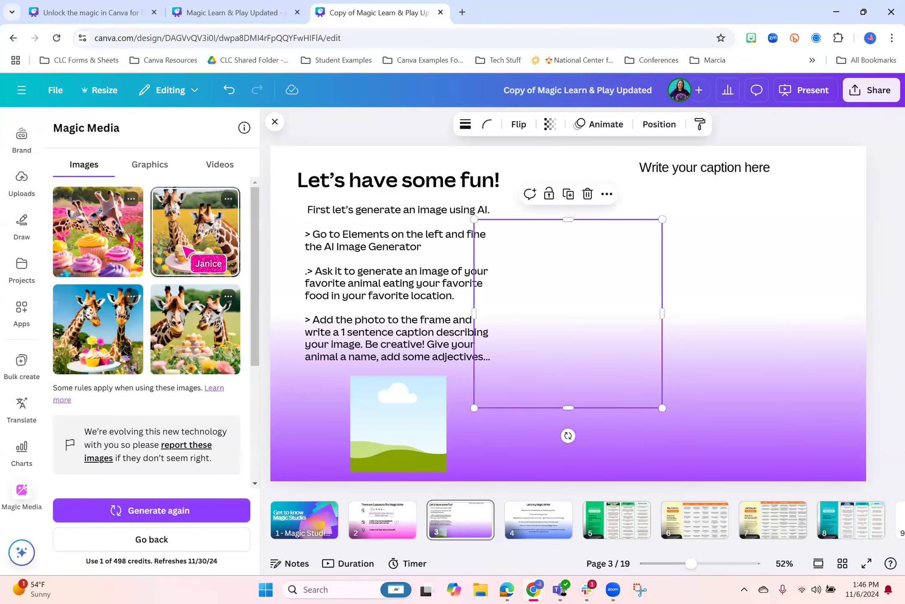
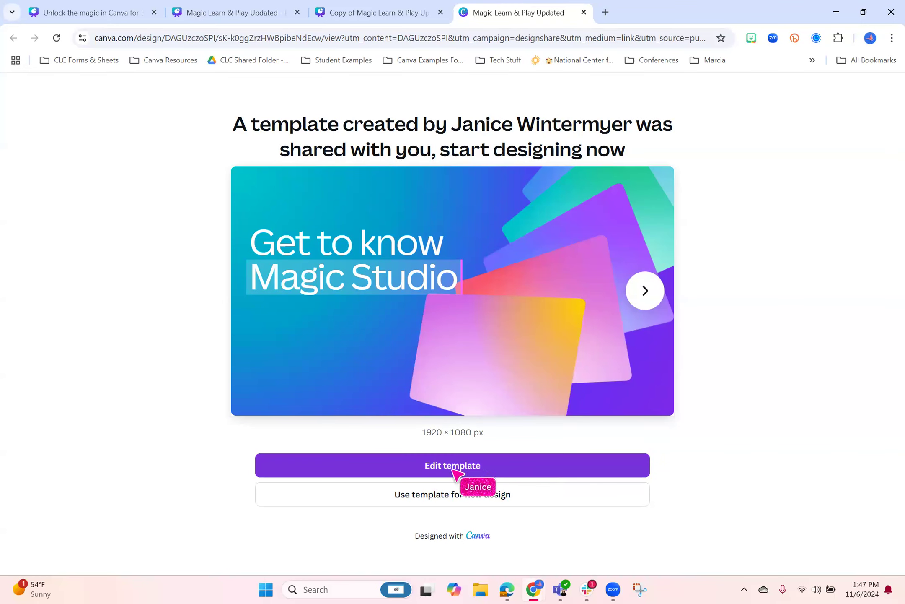
Close the browser tab with the shared template and reopen the AI image generator from the Elements library
{"action": "left_click", "coordinate": [583, 12]}
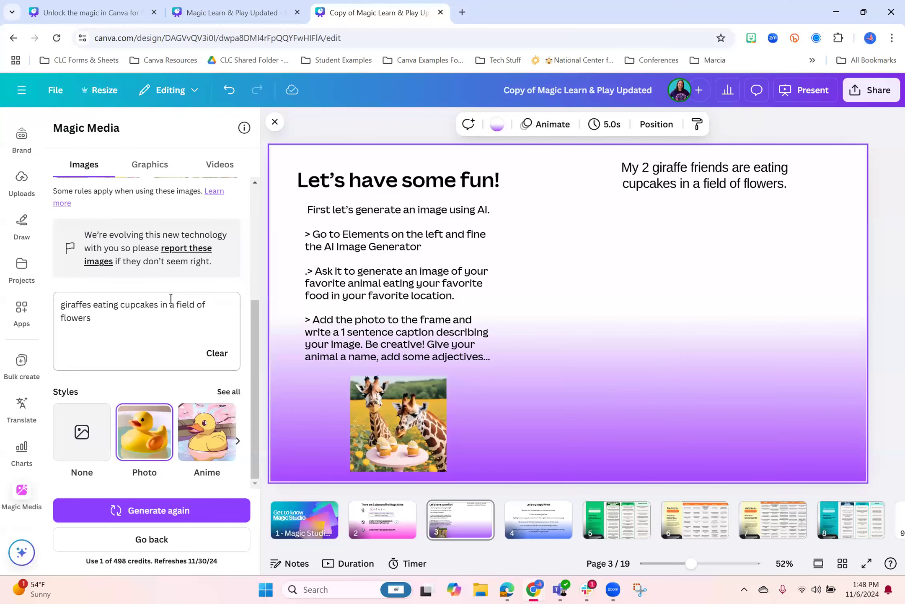
{"action": "scroll", "coordinate": [148, 292], "scroll_direction": "up", "scroll_amount": 5}
{"action": "scroll", "coordinate": [17, 181], "scroll_direction": "up", "scroll_amount": 3}
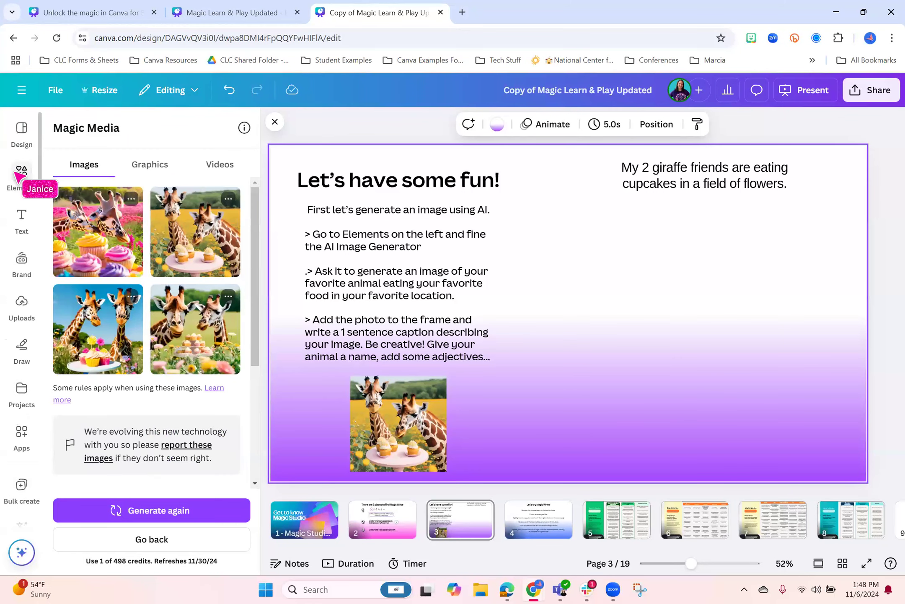
{"action": "left_click", "coordinate": [21, 173]}
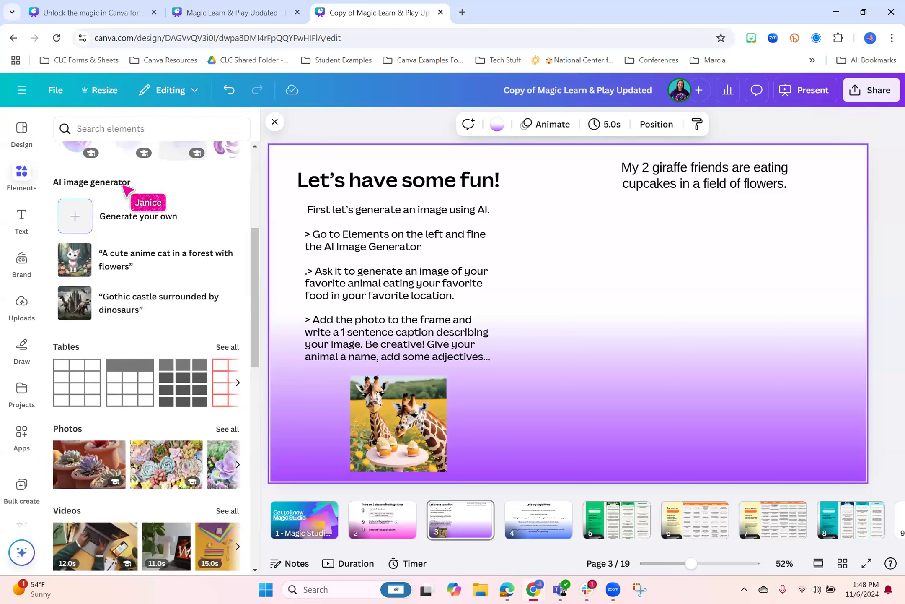
{"action": "left_click", "coordinate": [166, 225]}
{"action": "scroll", "coordinate": [178, 411], "scroll_direction": "down", "scroll_amount": 5}
{"action": "scroll", "coordinate": [160, 402], "scroll_direction": "up", "scroll_amount": 5}
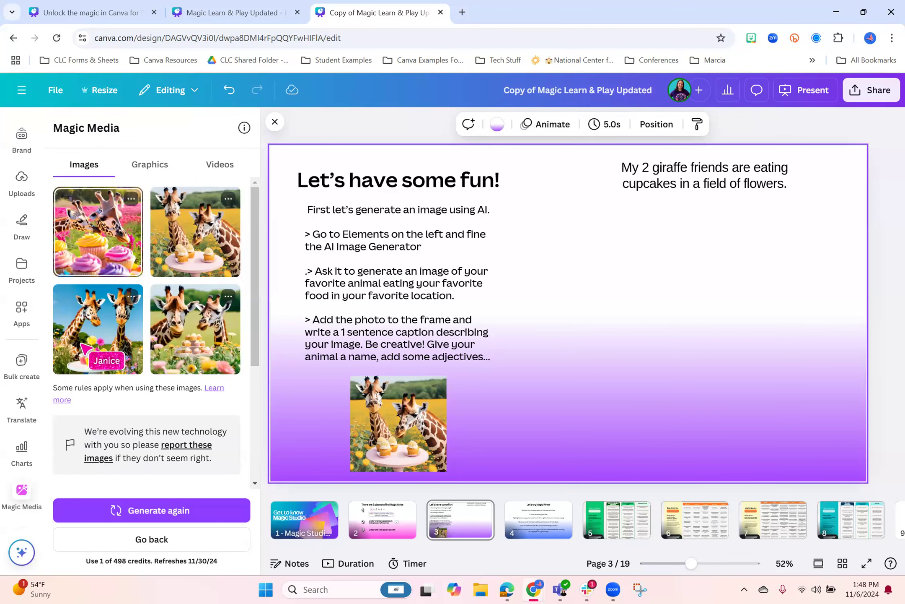
Try the generated image of two giraffes behind a tower of cupcakes on page 3, then delete it from the page
{"action": "left_click", "coordinate": [205, 347]}
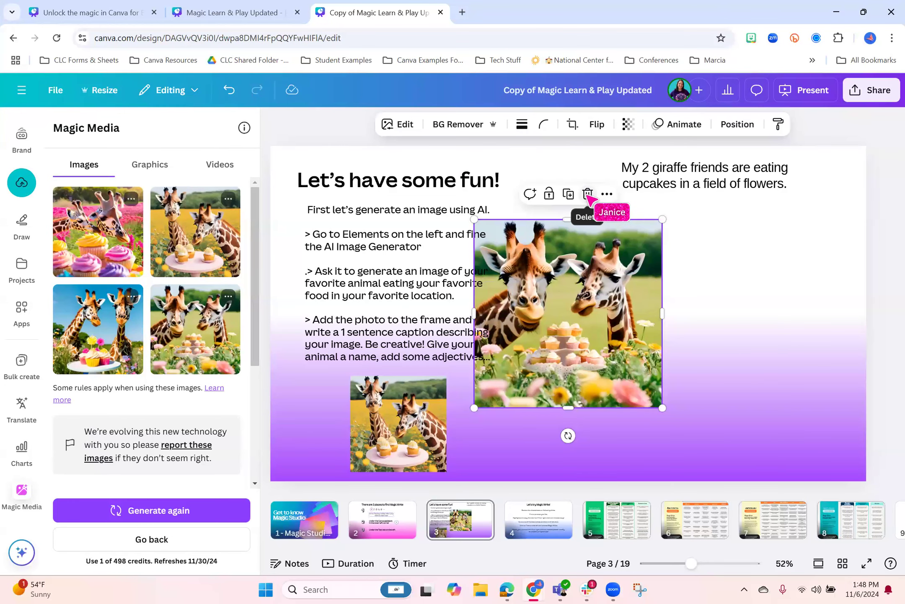
{"action": "key", "text": "Delete"}
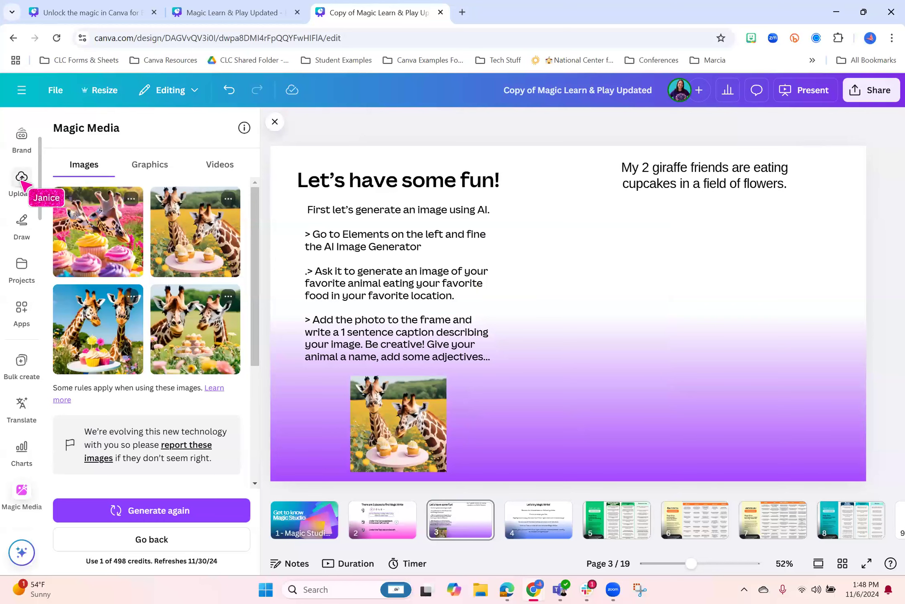
View the generated giraffe images saved among the uploads, then return to the AI image generator
{"action": "left_click", "coordinate": [20, 180]}
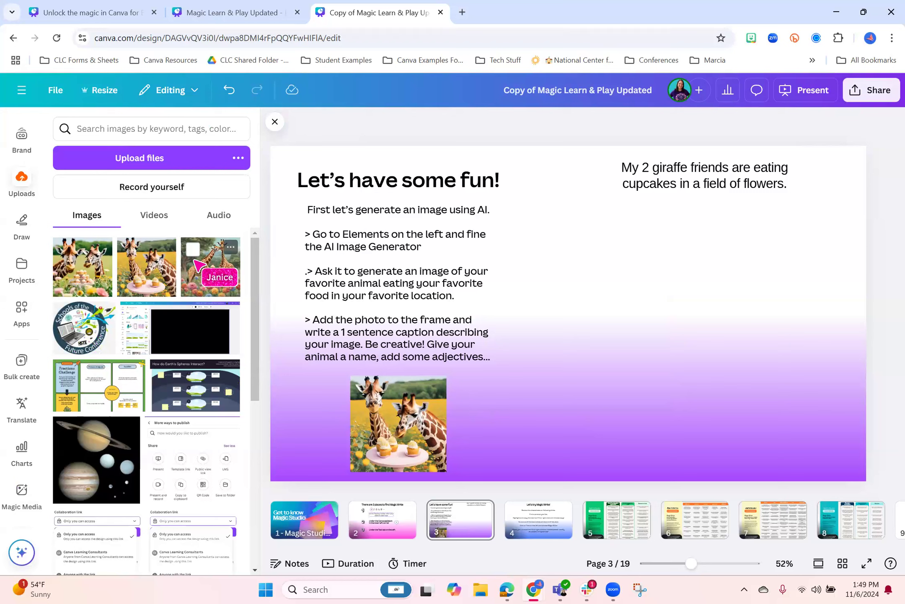
{"action": "scroll", "coordinate": [23, 167], "scroll_direction": "up", "scroll_amount": 3}
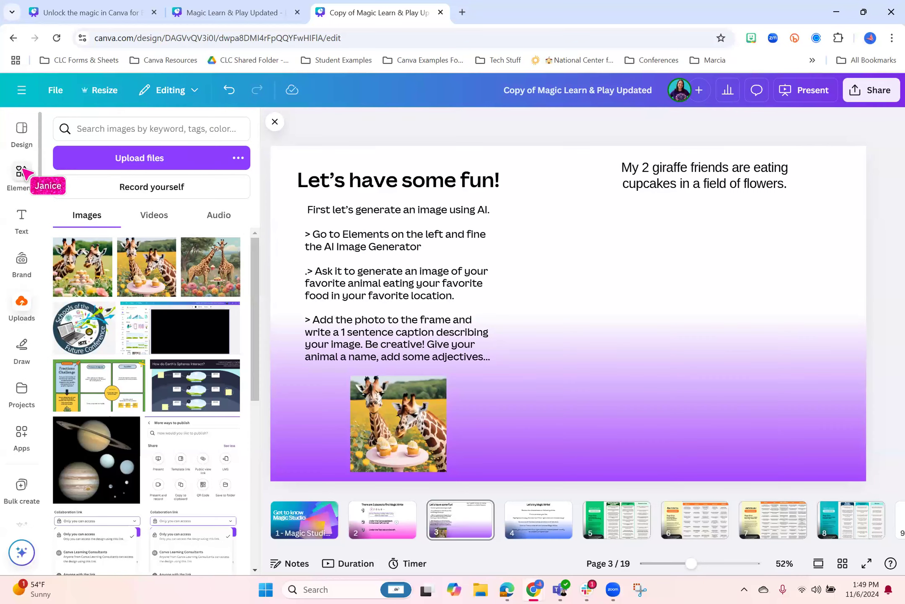
{"action": "left_click", "coordinate": [22, 172]}
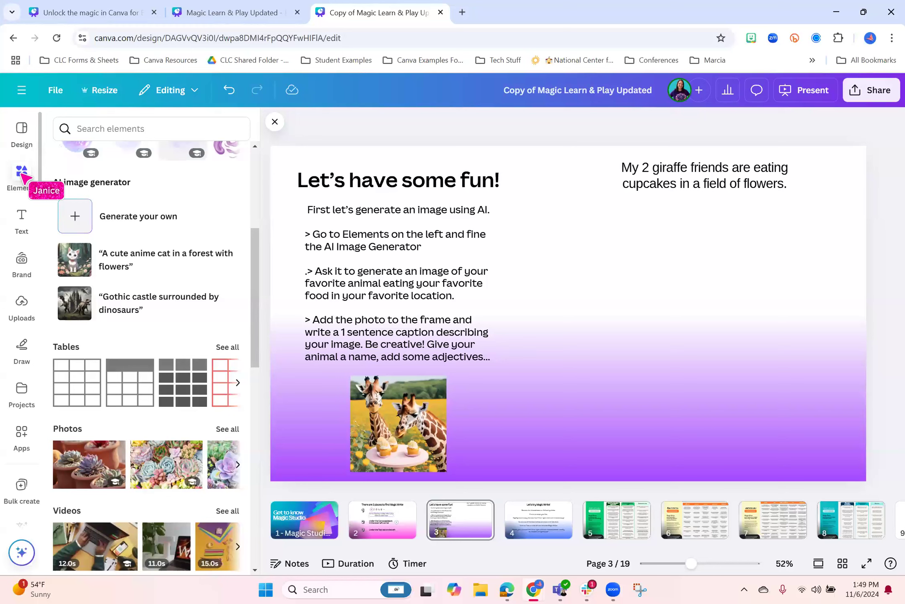
{"action": "left_click", "coordinate": [137, 217]}
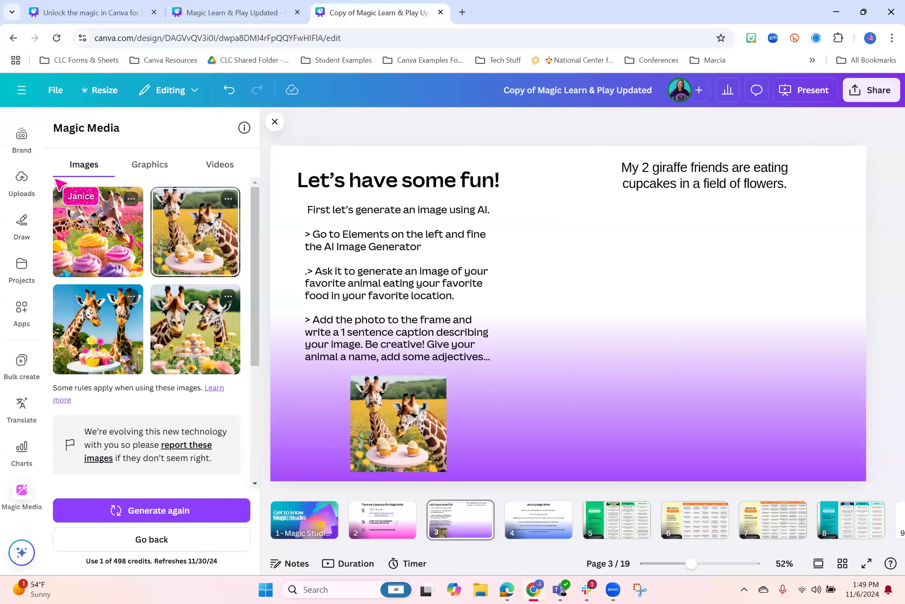
Reopen the AI image generator from Elements and go back from the giraffe results to a blank image description
{"action": "scroll", "coordinate": [25, 188], "scroll_direction": "up", "scroll_amount": 3}
{"action": "left_click", "coordinate": [21, 172]}
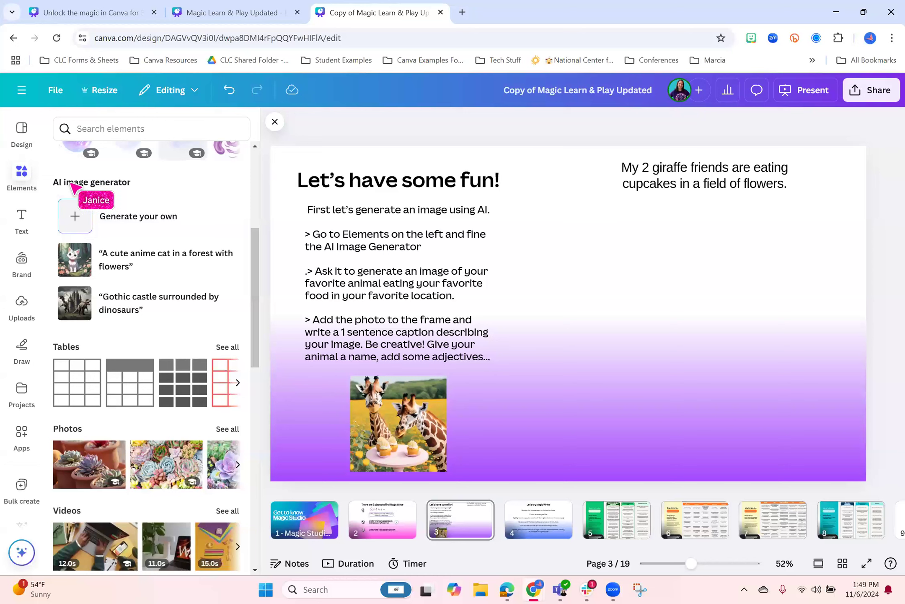
{"action": "left_click", "coordinate": [174, 220]}
{"action": "left_click", "coordinate": [183, 528]}
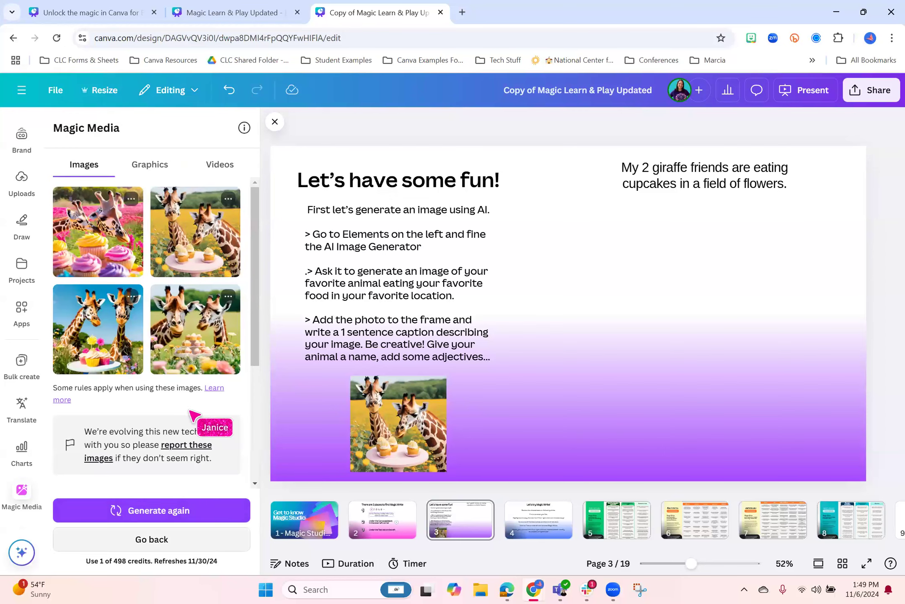
{"action": "left_click", "coordinate": [230, 224]}
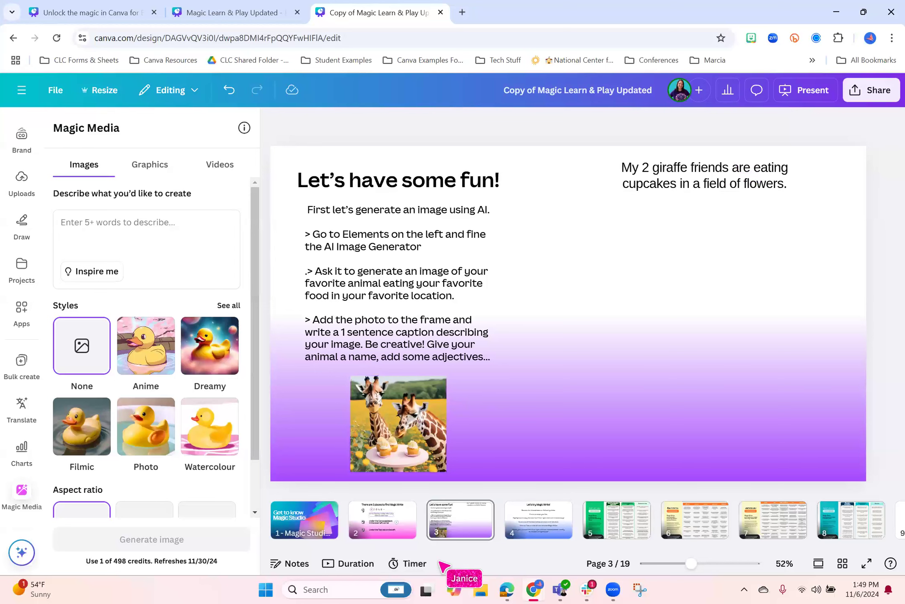
Show the timer on page 3 and set it to 3 minutes
{"action": "left_click", "coordinate": [413, 563]}
{"action": "left_click", "coordinate": [314, 432]}
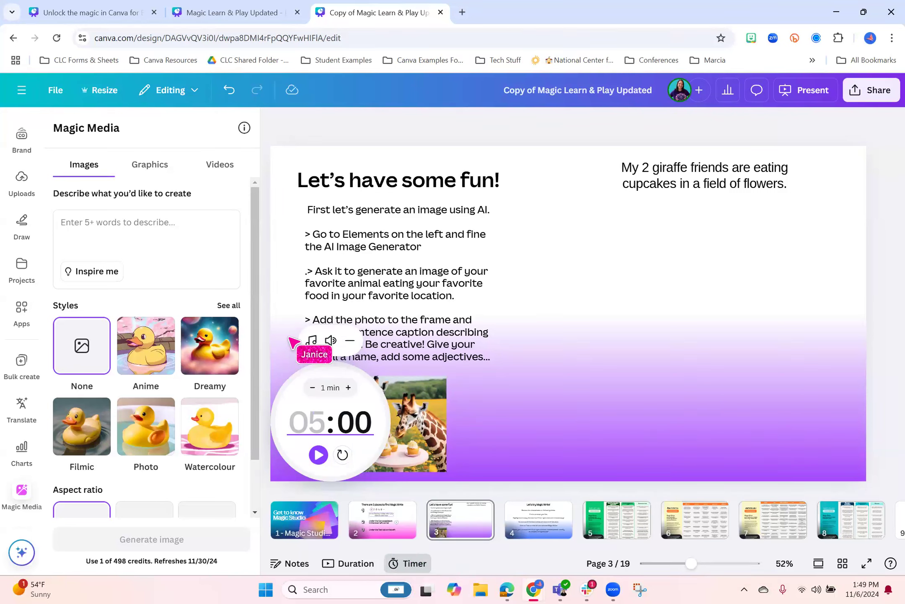
{"action": "type", "text": "3"}
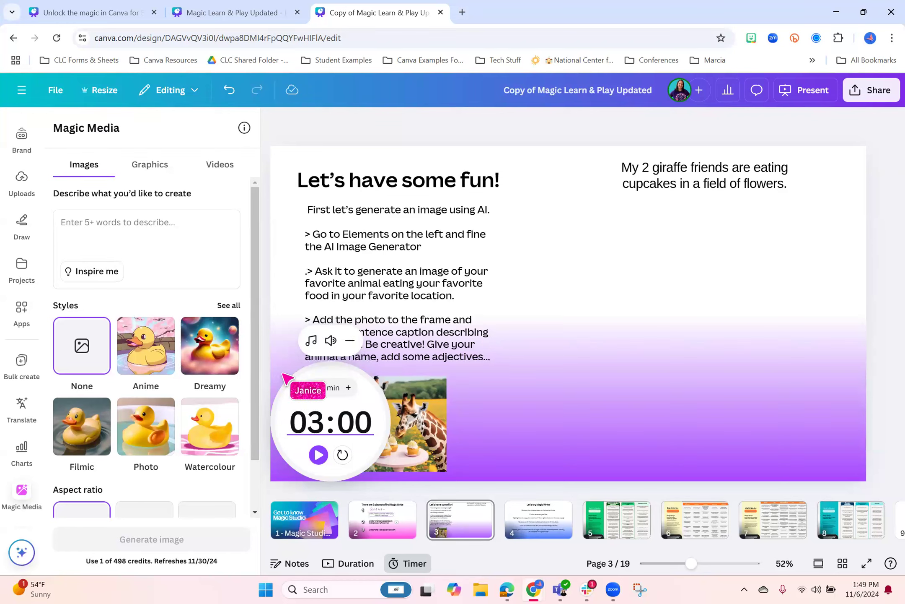
Choose the Energetic background music for the timer and start the countdown
{"action": "left_click", "coordinate": [313, 341]}
{"action": "left_click", "coordinate": [373, 295]}
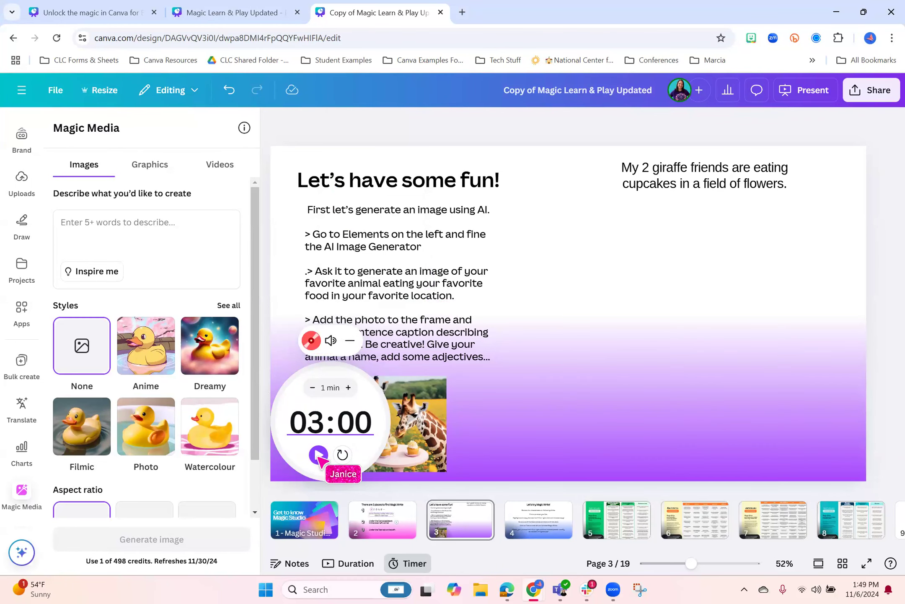
{"action": "left_click_drag", "start_coordinate": [384, 341], "coordinate": [367, 346]}
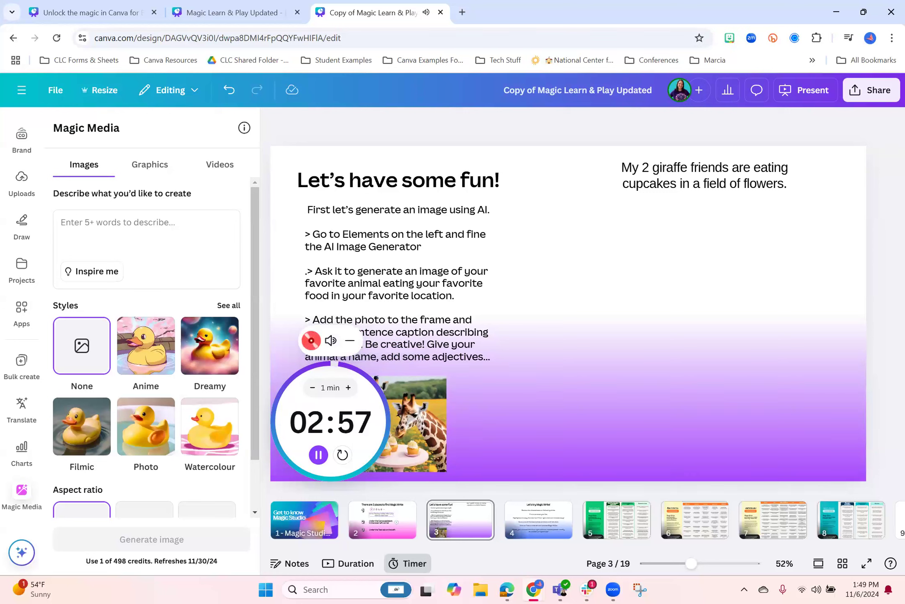
{"action": "left_click", "coordinate": [586, 590]}
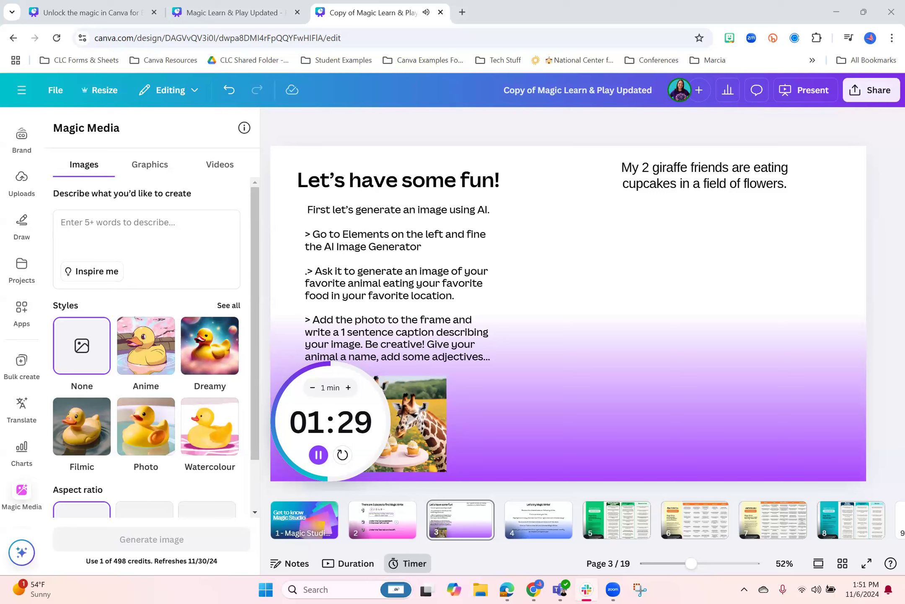
{"action": "left_click", "coordinate": [331, 421]}
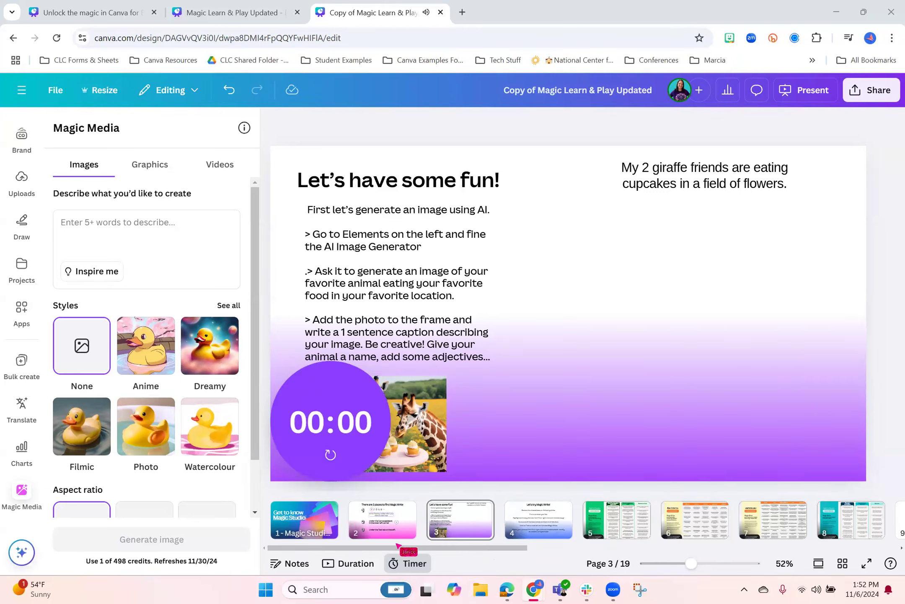
Reset the finished timer, review its background music choices, and hide the timer
{"action": "left_click", "coordinate": [408, 562]}
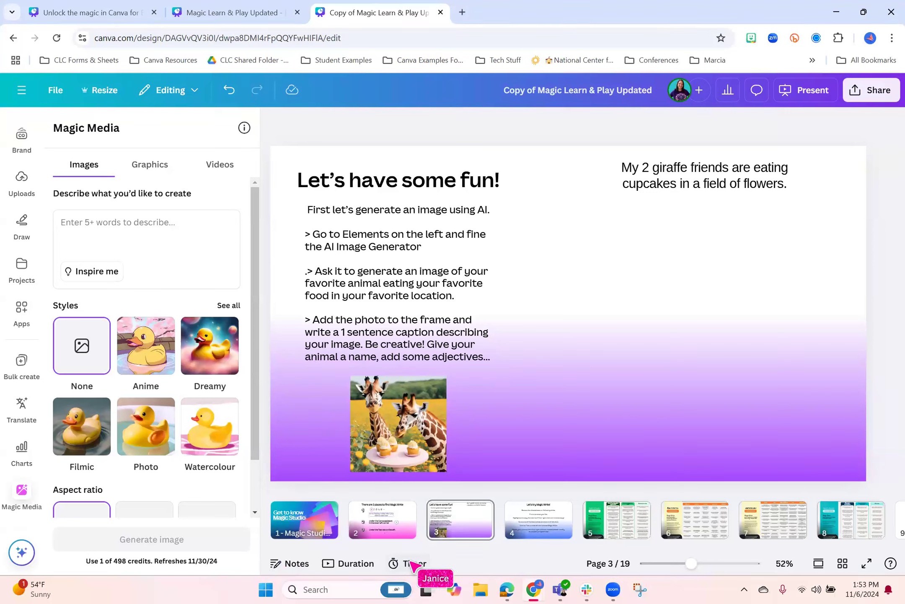
{"action": "left_click", "coordinate": [414, 564]}
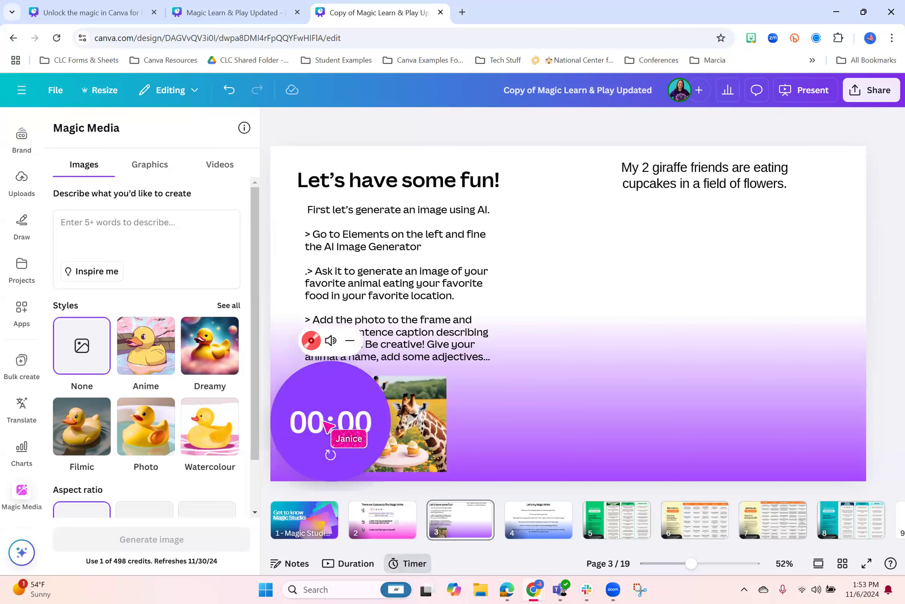
{"action": "left_click", "coordinate": [331, 339]}
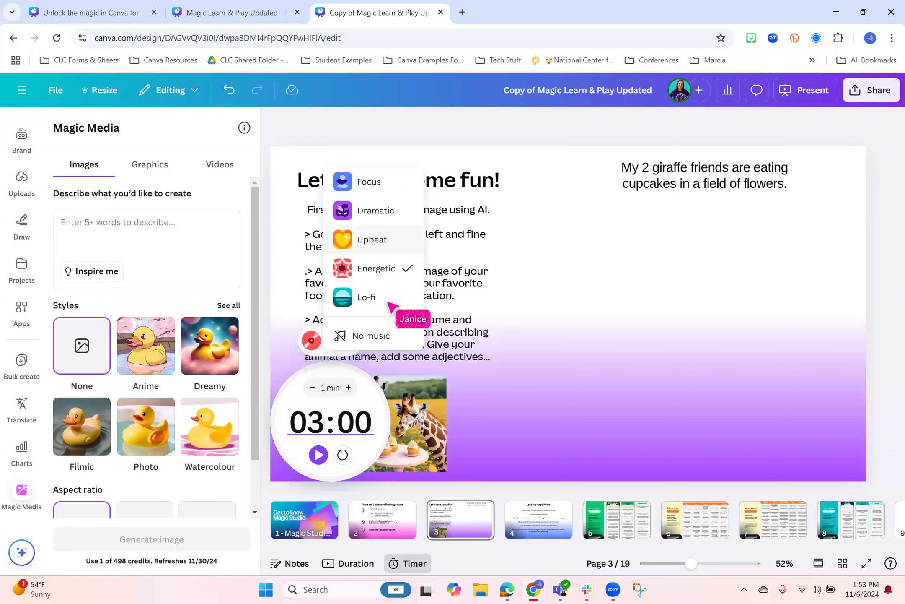
{"action": "left_click", "coordinate": [407, 562]}
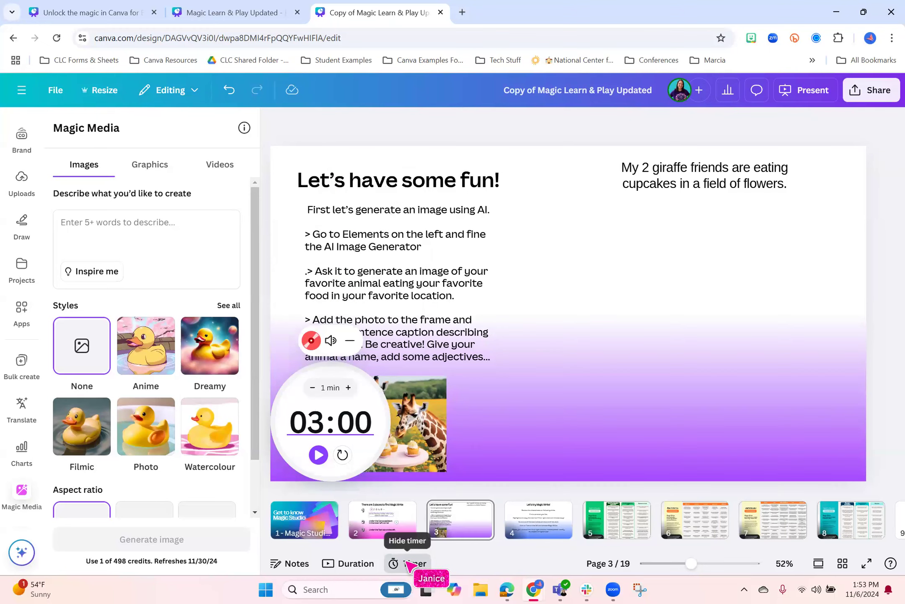
{"action": "left_click", "coordinate": [409, 563]}
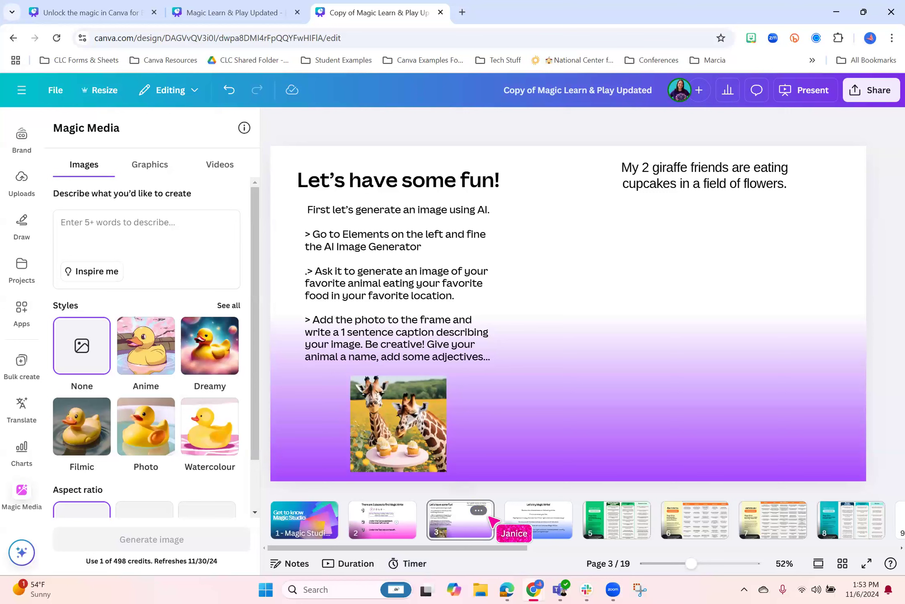
{"action": "mouse_move", "coordinate": [508, 521]}
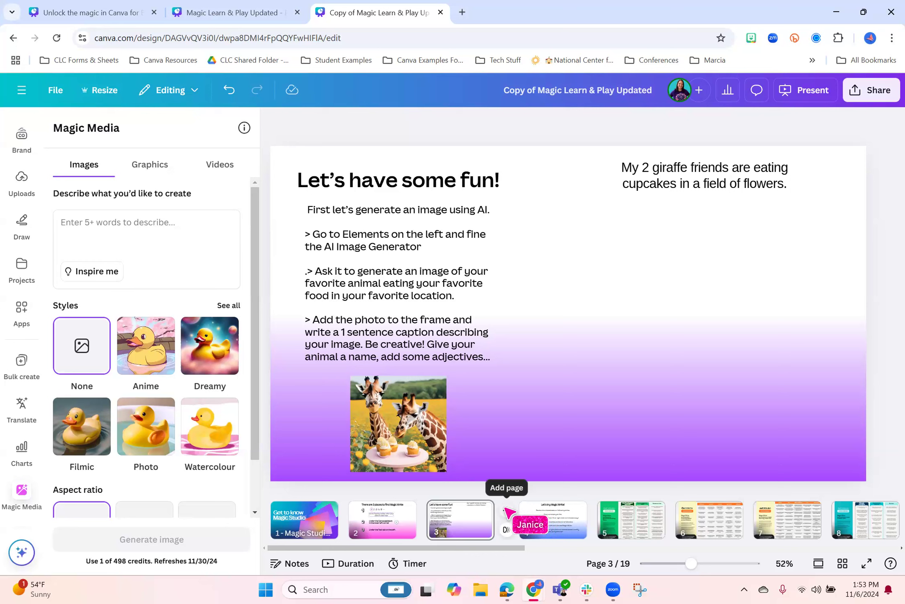
{"action": "left_click_drag", "start_coordinate": [476, 547], "coordinate": [251, 534]}
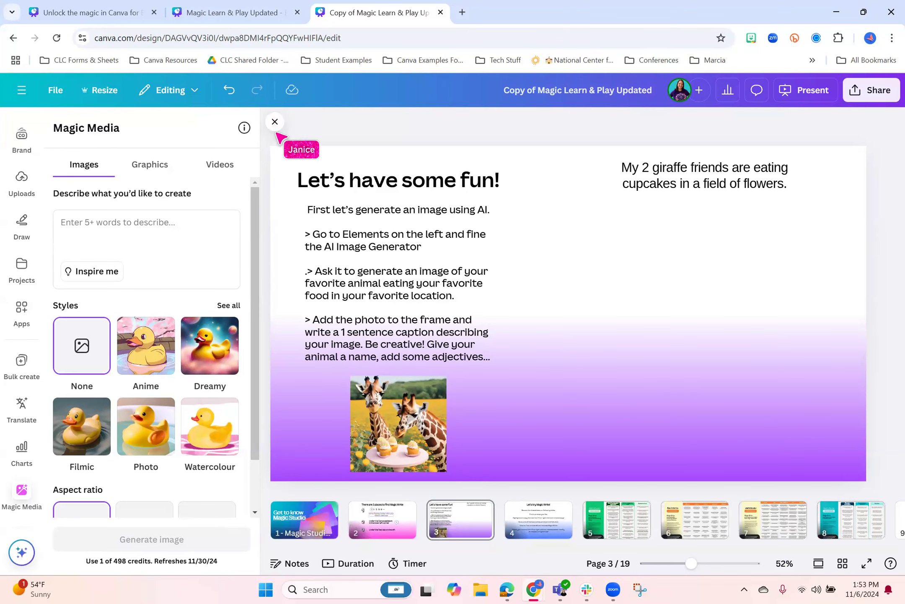
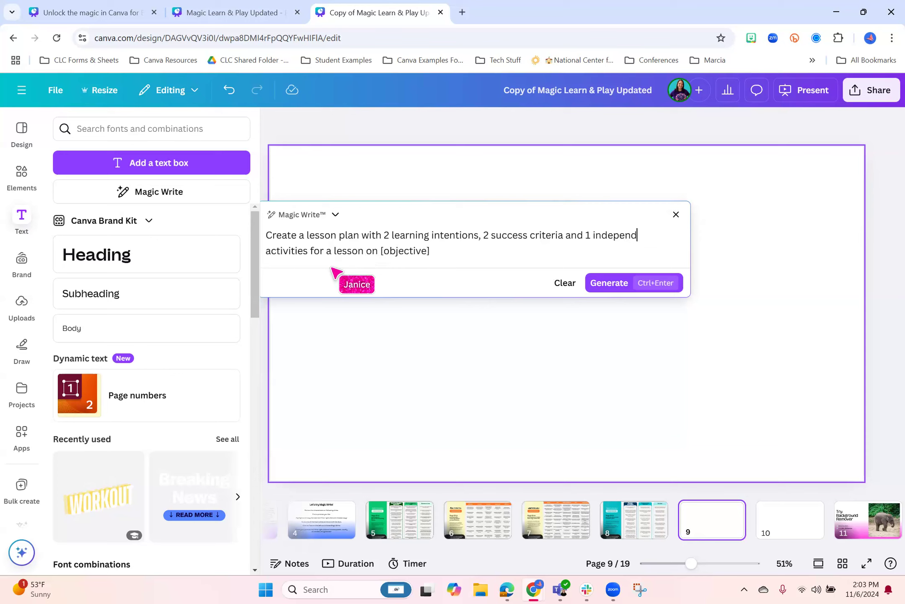
Finish the activity wording of the Magic Write lesson plan prompt as "1 independent and 1 small group activity"
{"action": "type", "text": "ent and 1"}
{"action": "type", "text": "group"}
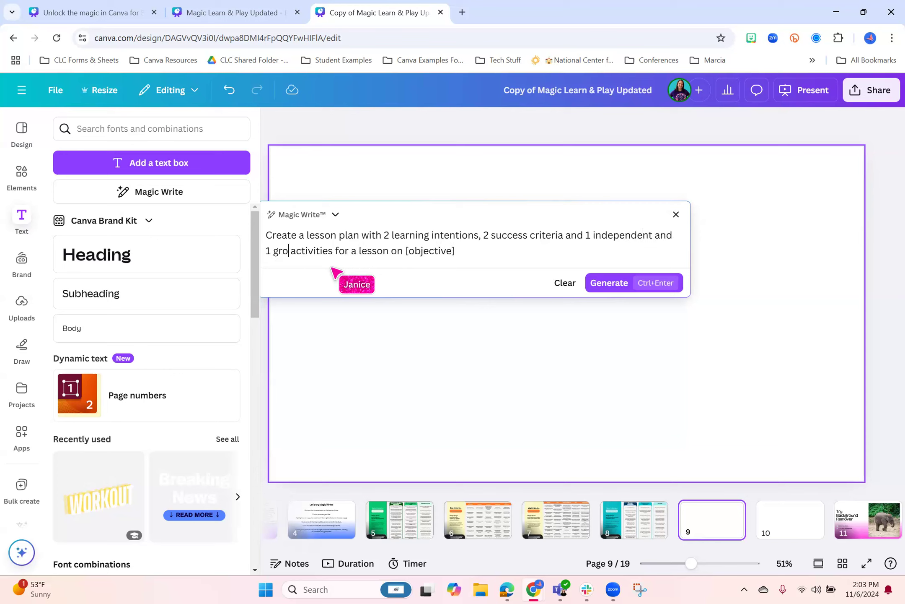
{"action": "key", "text": "BackSpace"}
{"action": "key", "text": "BackSpace"}
{"action": "key", "text": "BackSpace"}
{"action": "key", "text": "BackSpace"}
{"action": "key", "text": "BackSpace"}
{"action": "type", "text": "small group"}
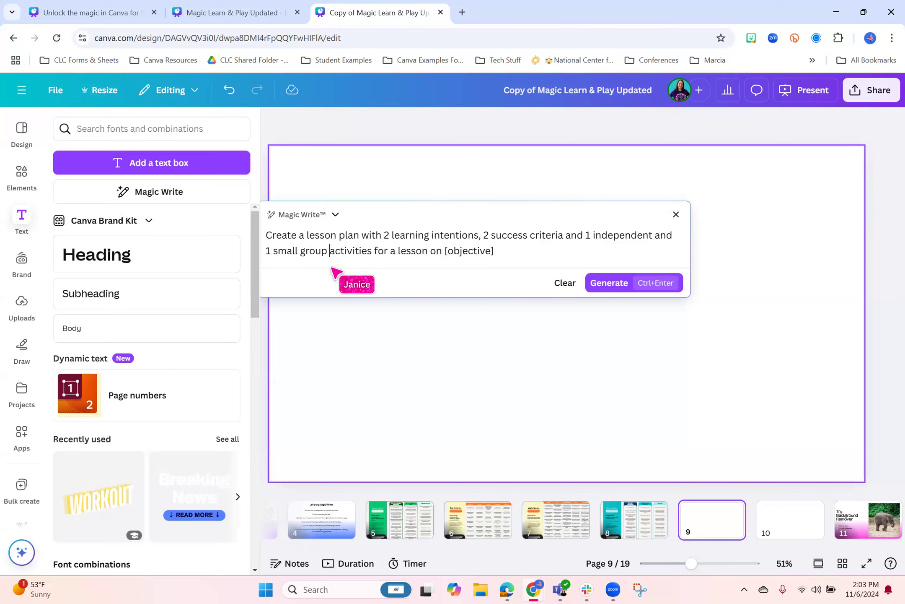
{"action": "key", "text": "Delete"}
{"action": "key", "text": "BackSpace"}
{"action": "key", "text": "BackSpace"}
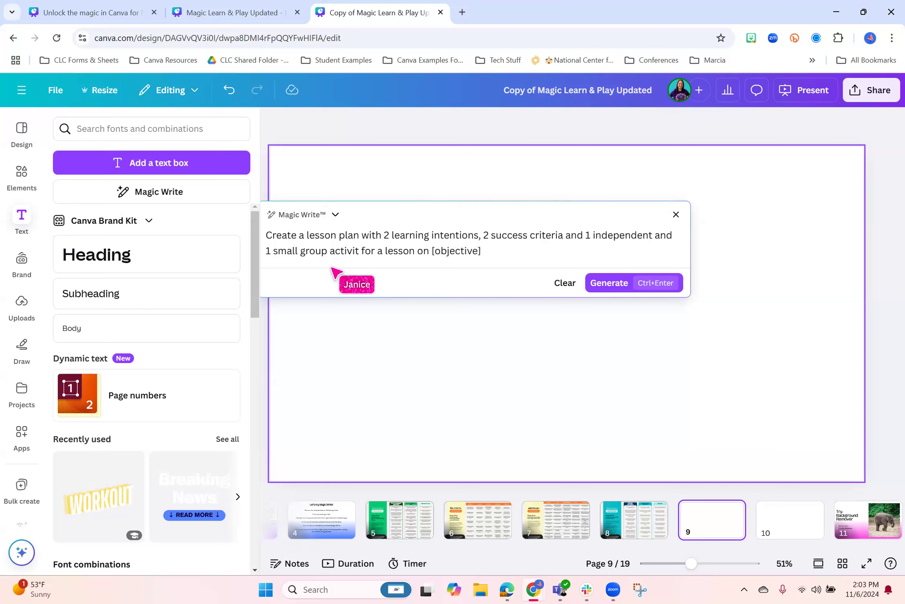
{"action": "type", "text": "y"}
Replace the prompt's [objective] placeholder with "CCSS R.8.1" and generate the lesson plan
{"action": "left_click_drag", "start_coordinate": [494, 253], "coordinate": [427, 255]}
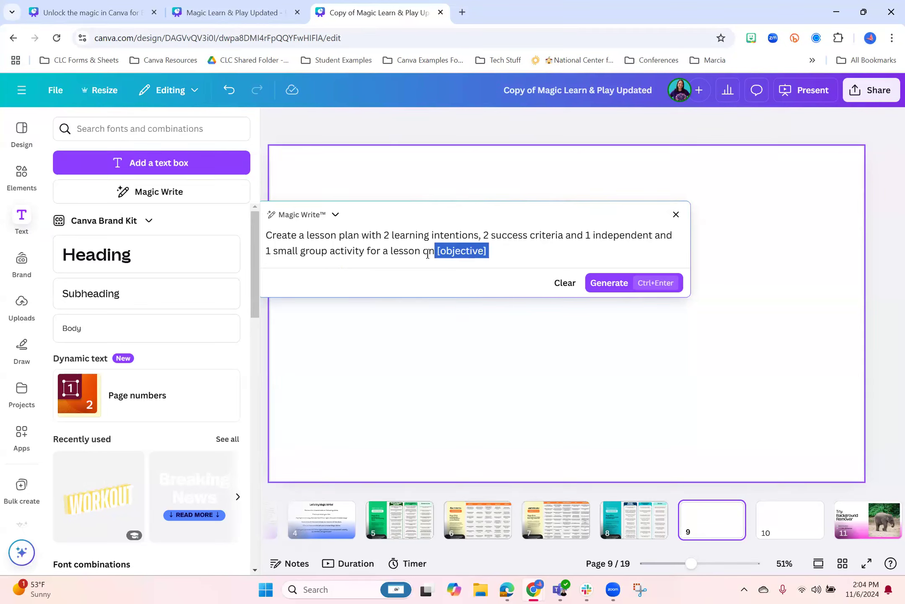
{"action": "key", "text": "BackSpace"}
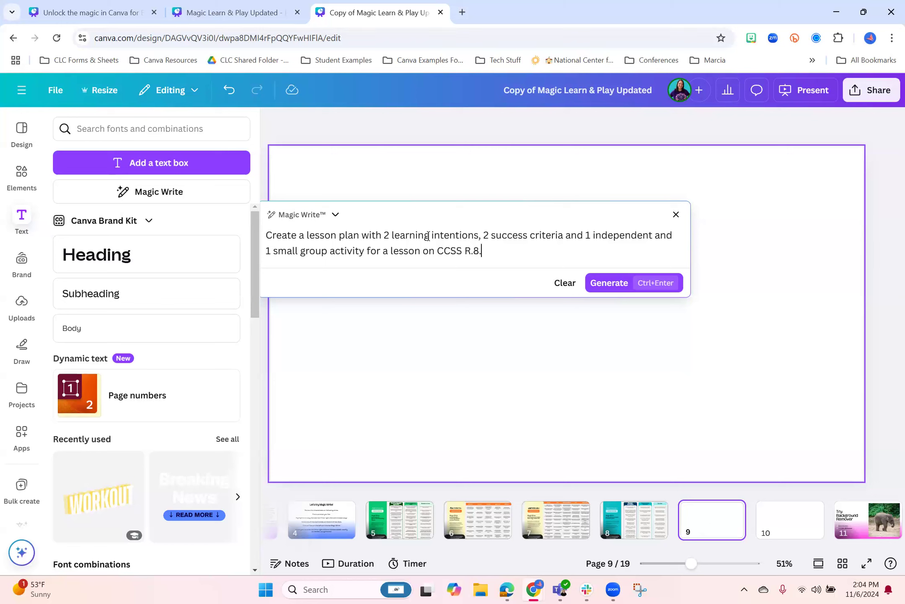
{"action": "left_click", "coordinate": [608, 282]}
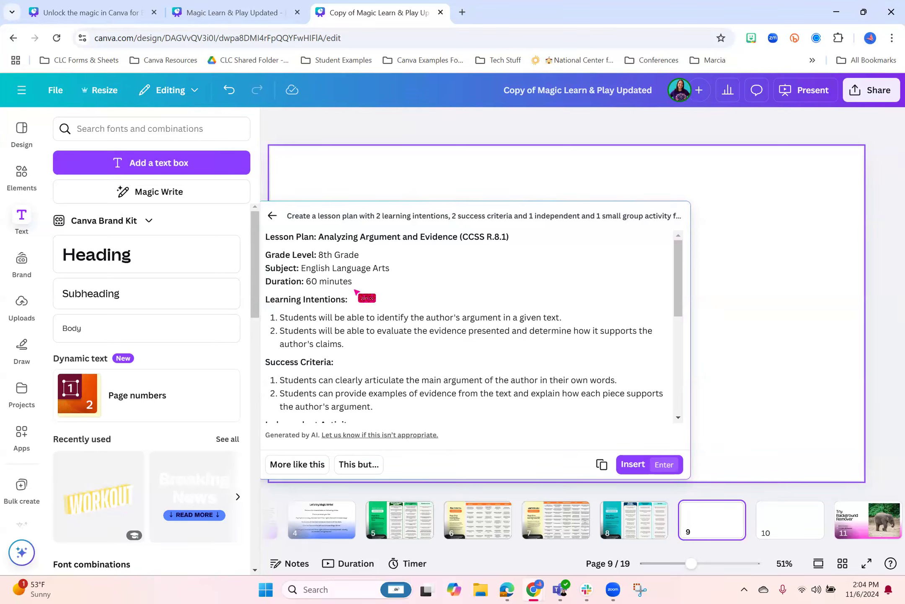
Read through the generated lesson plan and refine it with the request "I want the small group activity to be done in Canva"
{"action": "scroll", "coordinate": [327, 285], "scroll_direction": "down", "scroll_amount": 3}
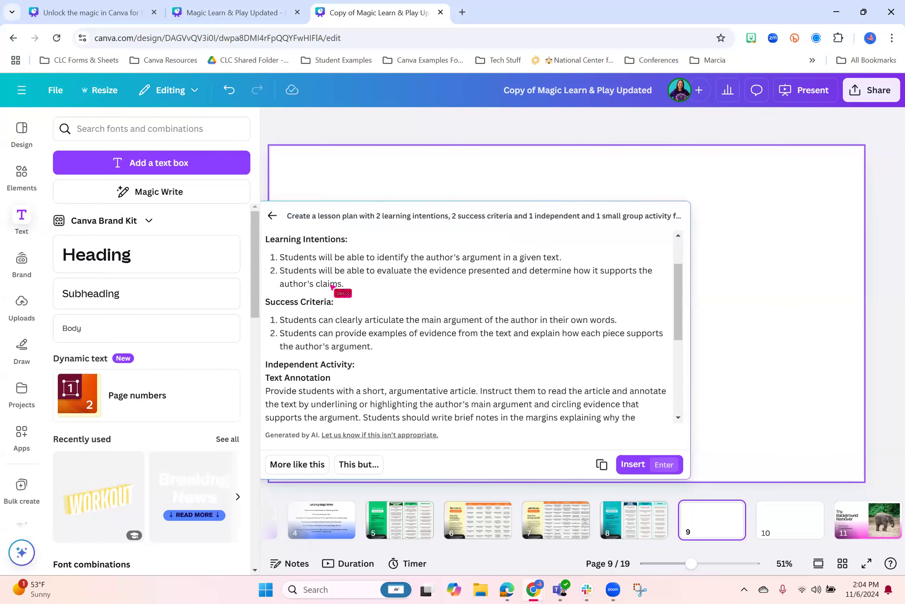
{"action": "scroll", "coordinate": [369, 268], "scroll_direction": "down", "scroll_amount": 3}
{"action": "scroll", "coordinate": [377, 285], "scroll_direction": "down", "scroll_amount": 6}
{"action": "scroll", "coordinate": [284, 317], "scroll_direction": "up", "scroll_amount": 6}
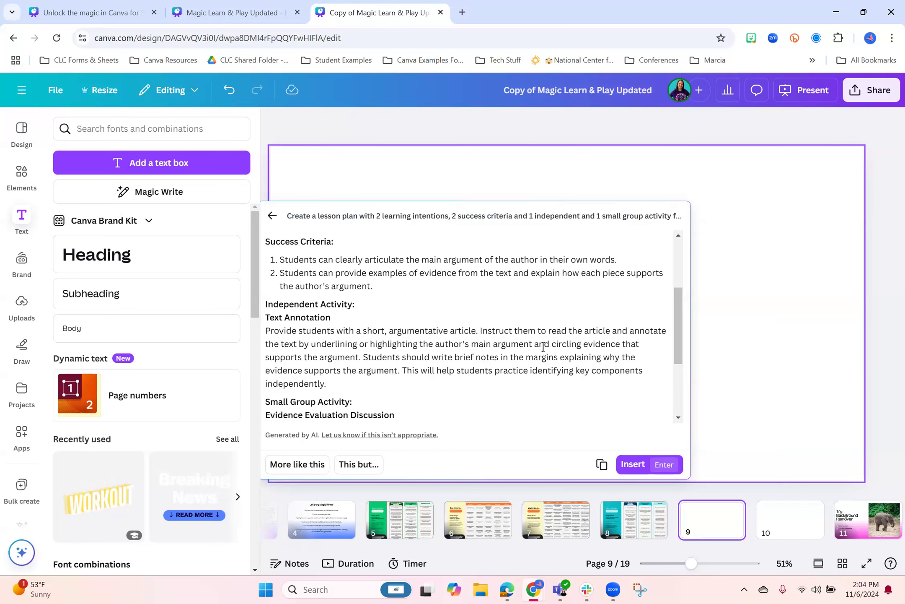
{"action": "scroll", "coordinate": [543, 347], "scroll_direction": "down", "scroll_amount": 6}
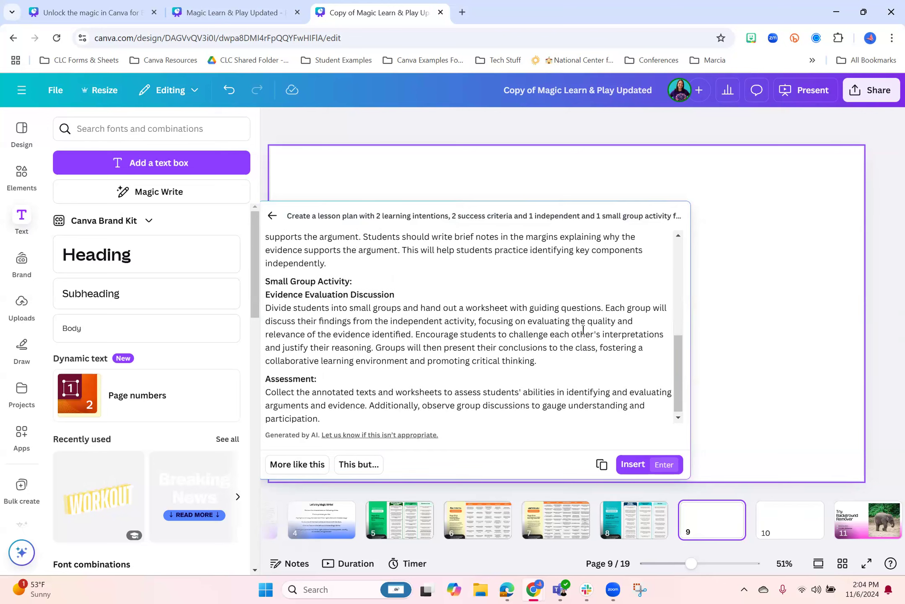
{"action": "scroll", "coordinate": [583, 330], "scroll_direction": "down", "scroll_amount": 1}
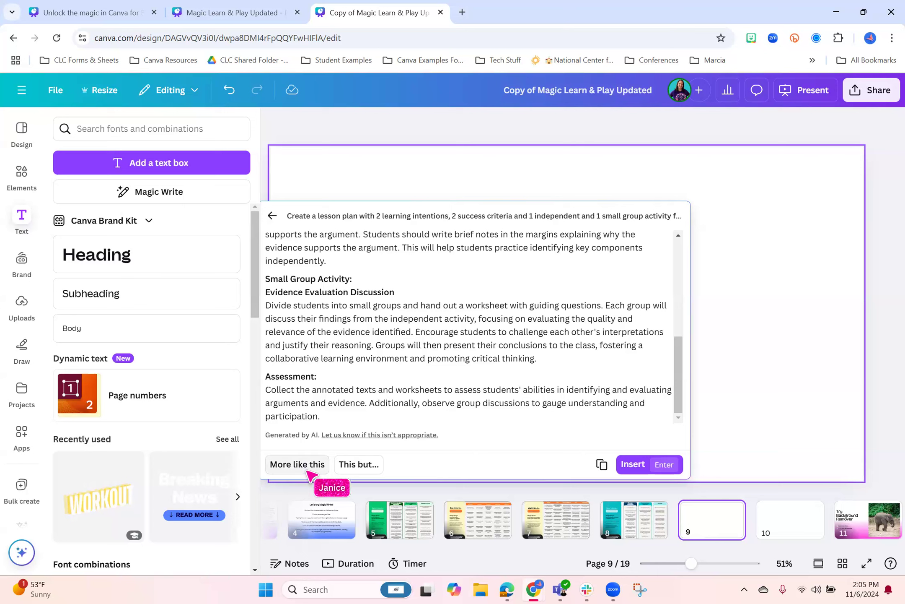
{"action": "left_click", "coordinate": [361, 466]}
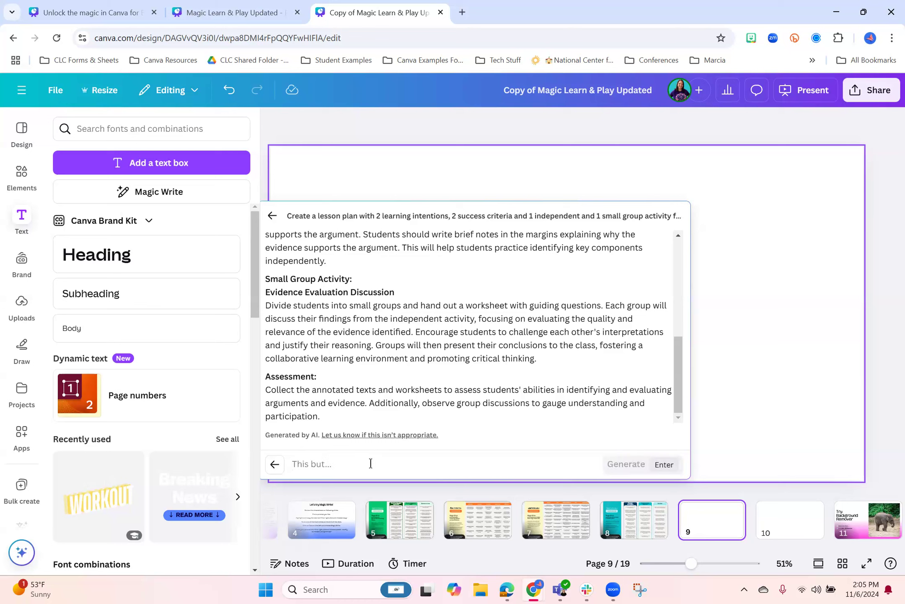
{"action": "type", "text": "I want the small group activitiy to be done in Ca"}
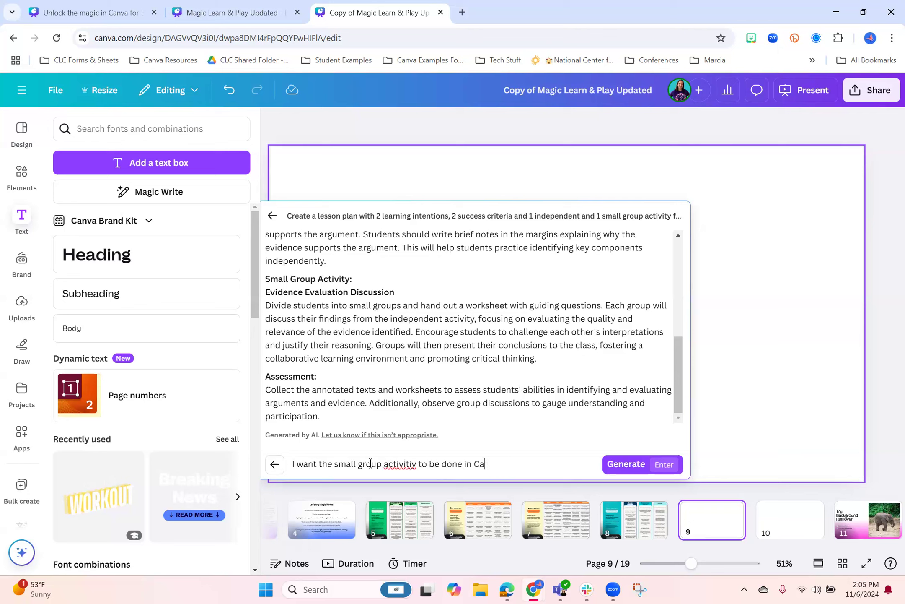
{"action": "right_click", "coordinate": [396, 464]}
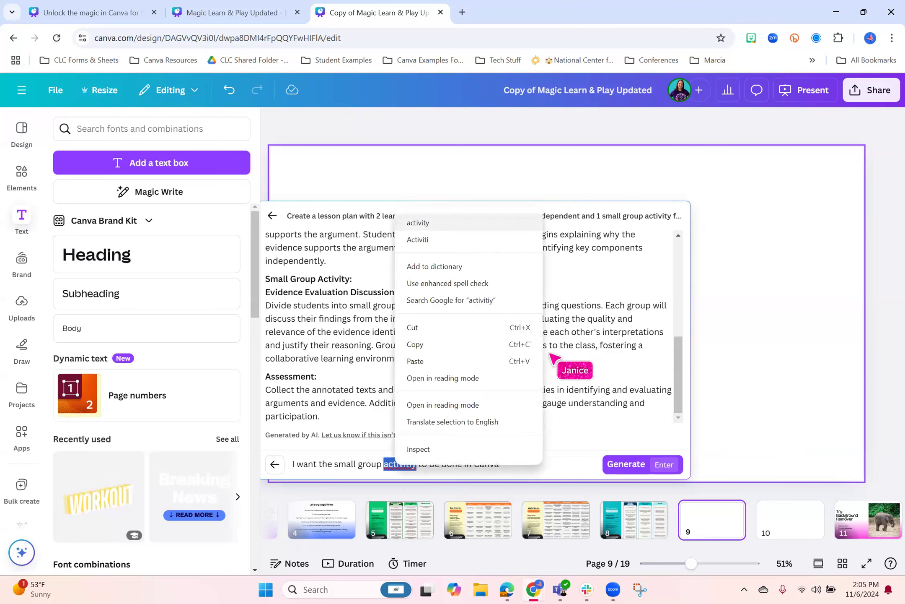
{"action": "left_click", "coordinate": [419, 222]}
{"action": "left_click", "coordinate": [633, 472]}
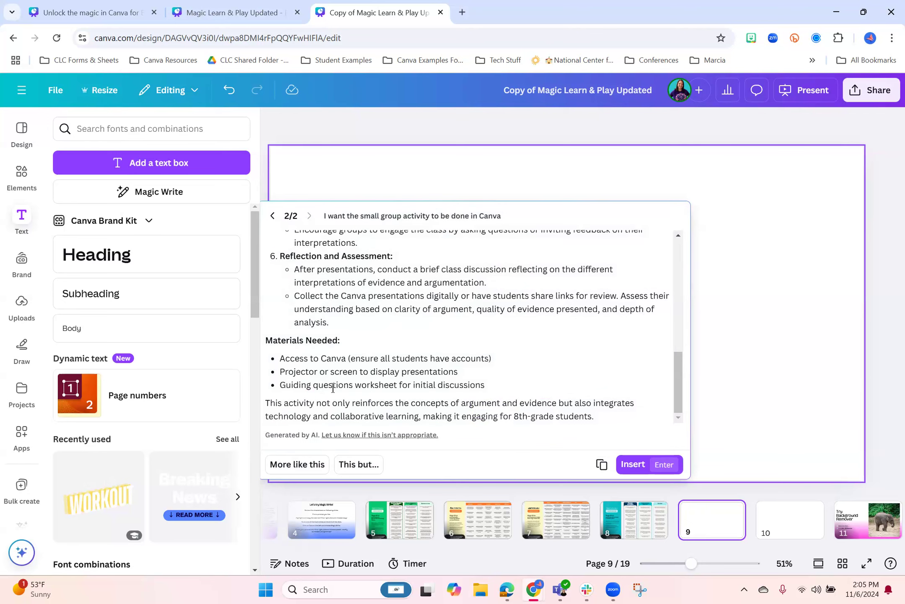
Review the regenerated Canva small group activity and insert its text on page 9
{"action": "scroll", "coordinate": [403, 372], "scroll_direction": "up", "scroll_amount": 6}
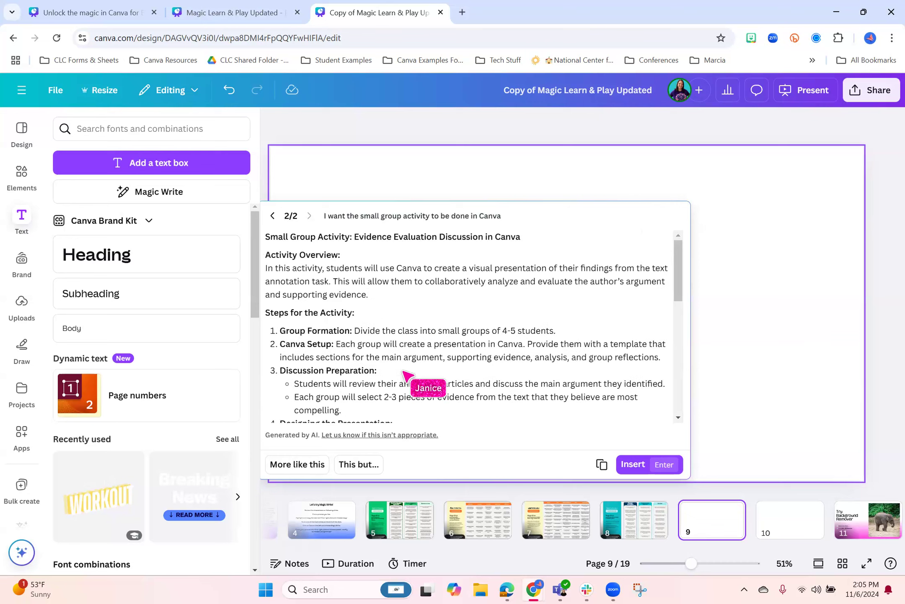
{"action": "left_click", "coordinate": [633, 464]}
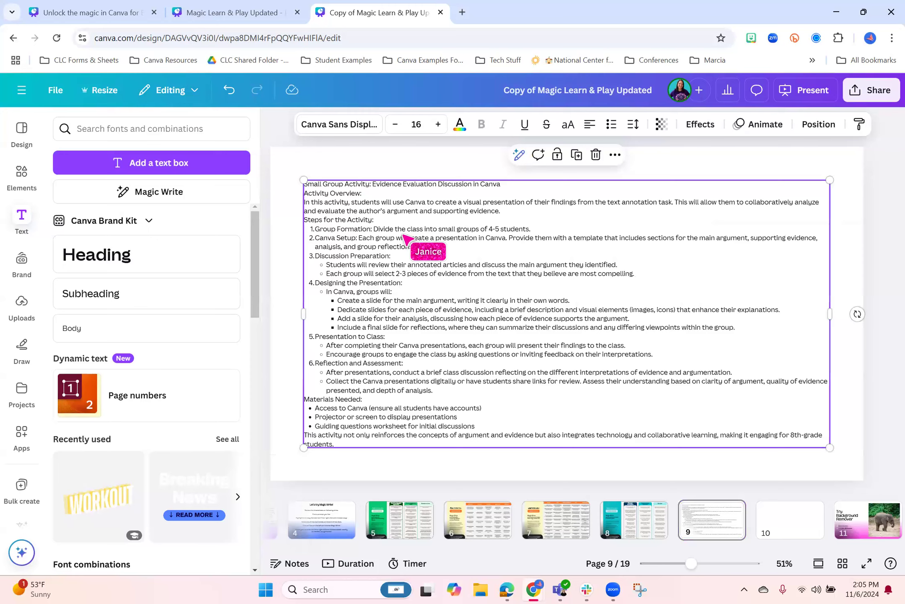
{"action": "scroll", "coordinate": [473, 365], "scroll_direction": "up", "scroll_amount": 1}
{"action": "scroll", "coordinate": [473, 365], "scroll_direction": "down", "scroll_amount": 1}
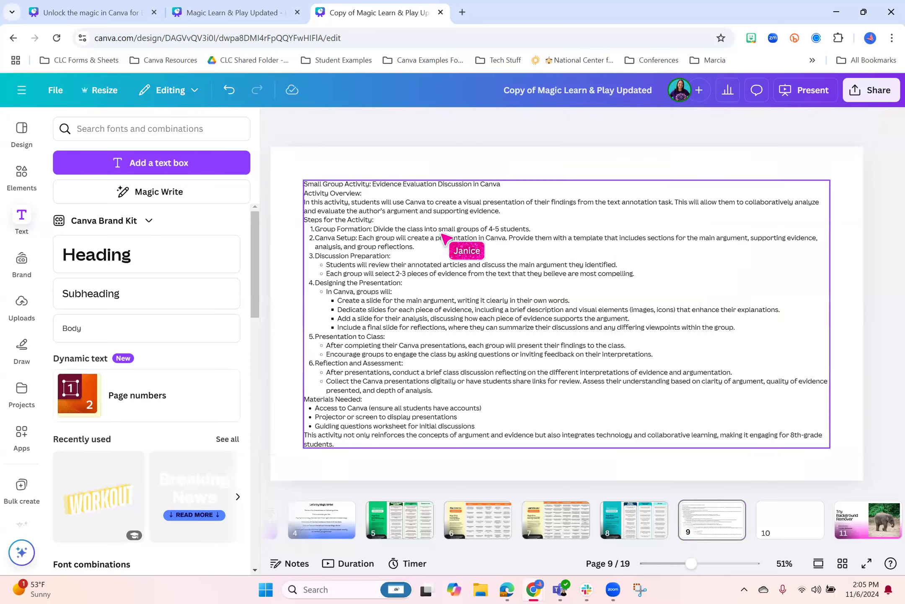
View the Magic Write rewriting options for the inserted text on page 9, leaving the text as it is
{"action": "left_click", "coordinate": [433, 217]}
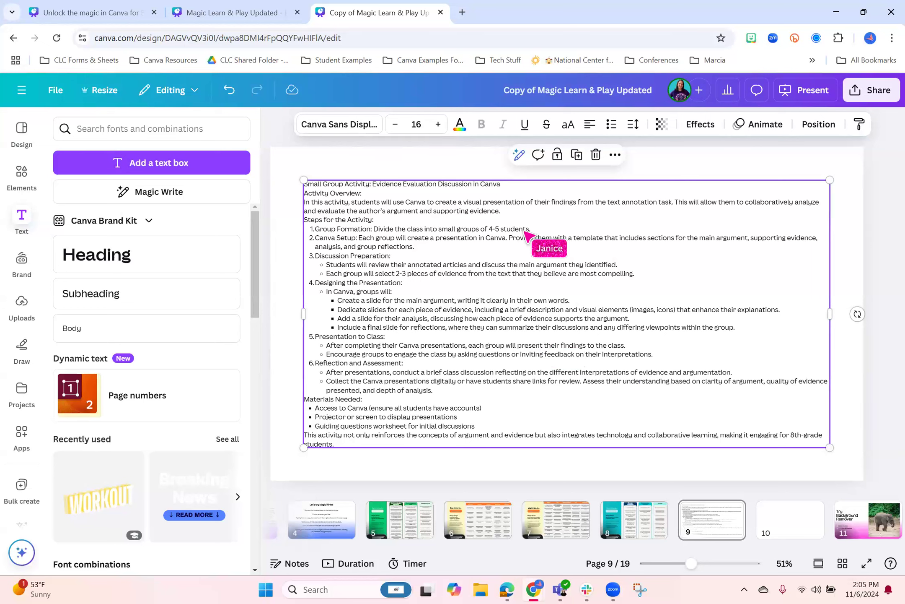
{"action": "left_click", "coordinate": [519, 155]}
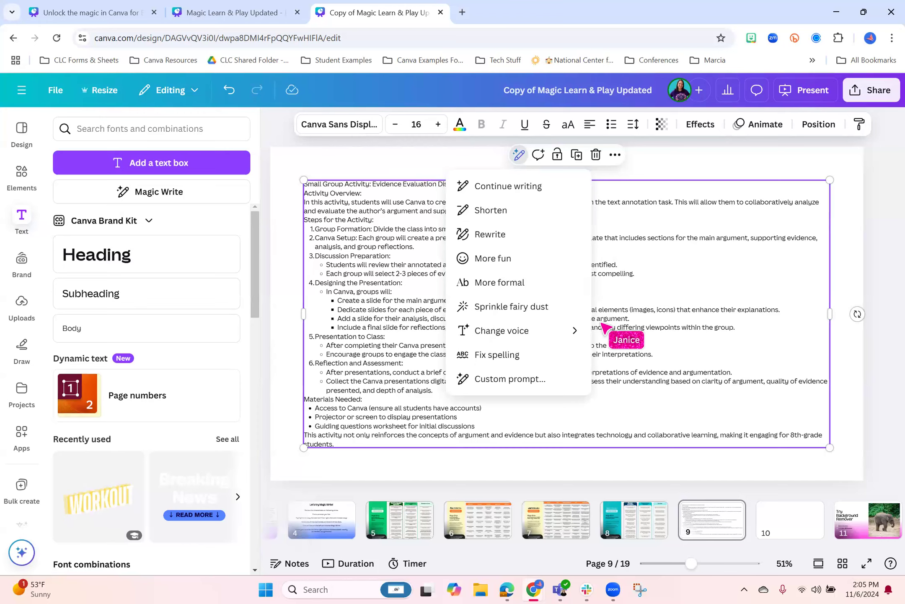
{"action": "left_click", "coordinate": [771, 476]}
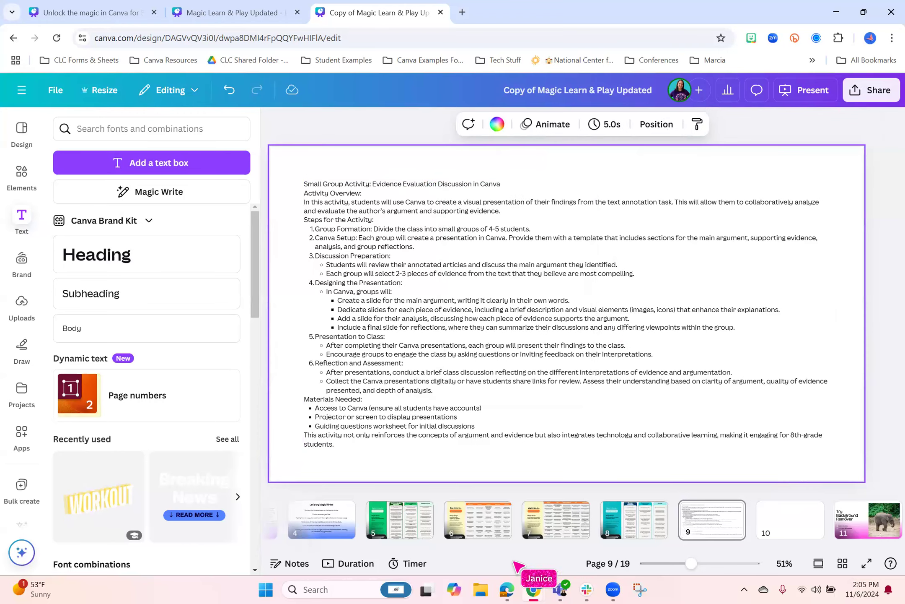
Copy the prompt "Write an interactive activity about [topic] for grade [number]" from the Activities column of the page 6 cheatsheet
{"action": "left_click", "coordinate": [432, 530]}
{"action": "left_click", "coordinate": [478, 529]}
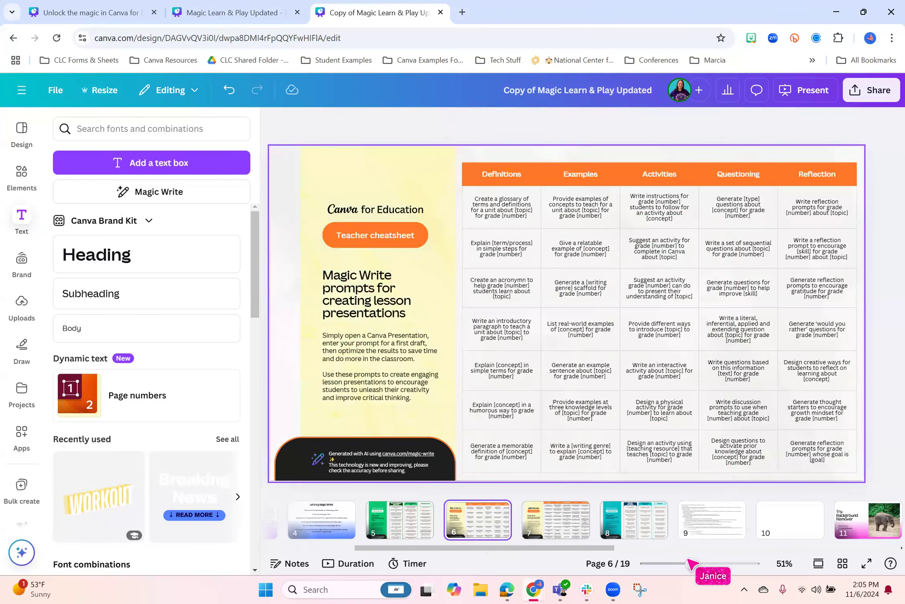
{"action": "left_click_drag", "start_coordinate": [690, 562], "coordinate": [705, 563]}
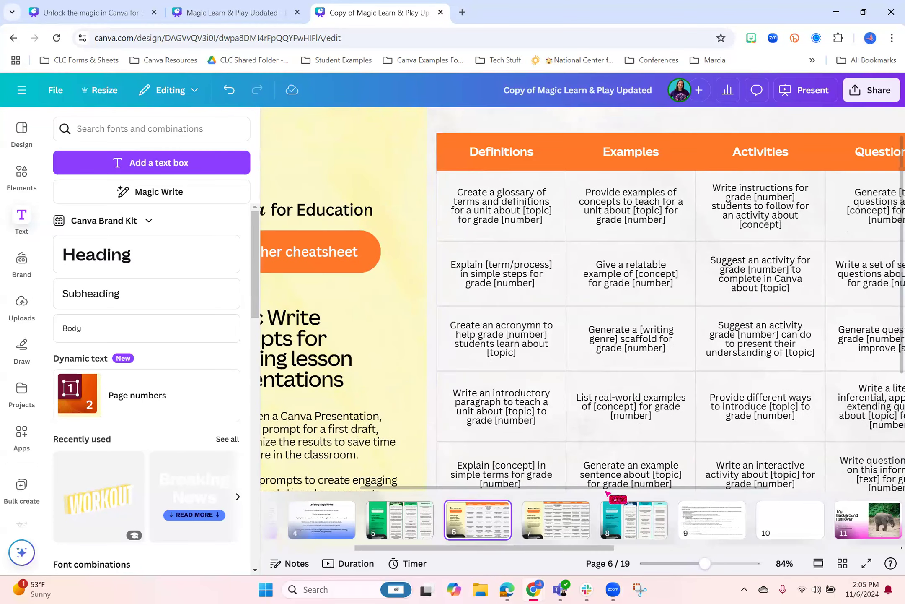
{"action": "left_click_drag", "start_coordinate": [655, 489], "coordinate": [776, 490]}
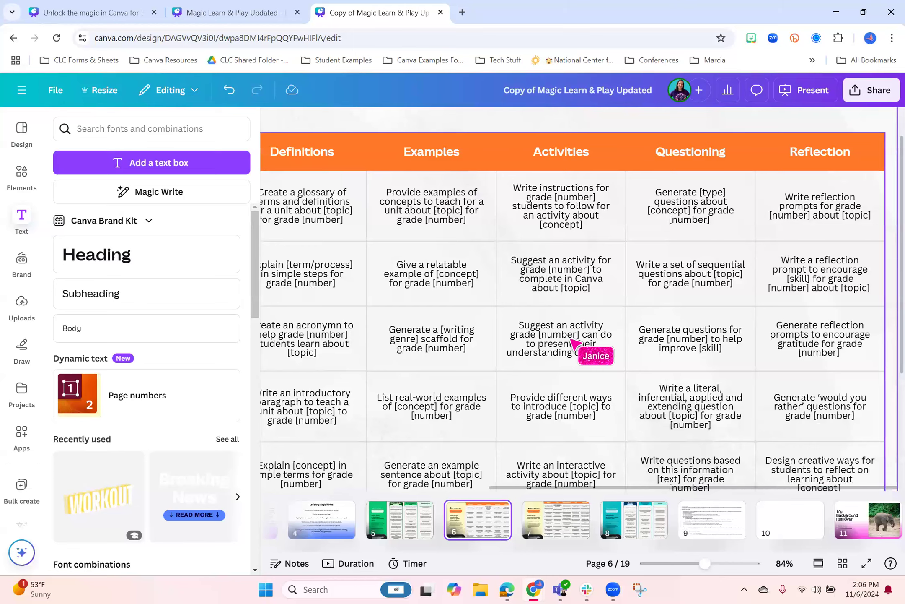
{"action": "scroll", "coordinate": [565, 413], "scroll_direction": "down", "scroll_amount": 2}
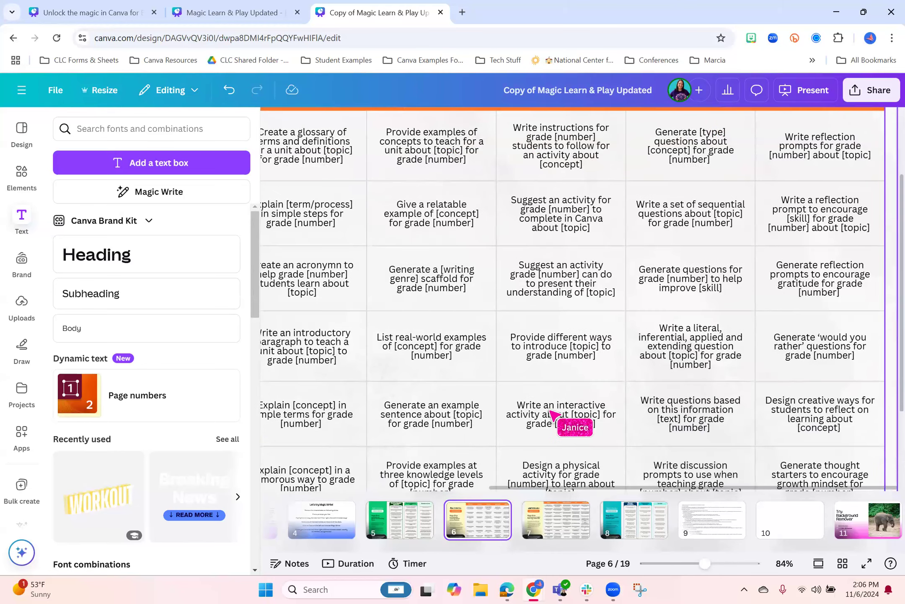
{"action": "double_click", "coordinate": [565, 413]}
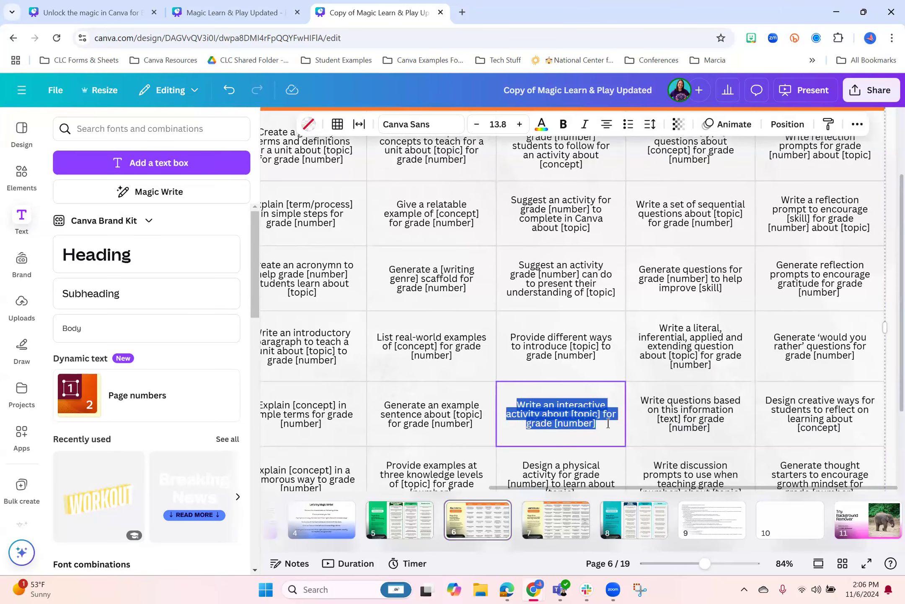
{"action": "left_click", "coordinate": [606, 426]}
{"action": "left_click_drag", "start_coordinate": [597, 423], "coordinate": [515, 405]}
{"action": "key", "text": "ctrl+c"}
{"action": "right_click", "coordinate": [537, 409]}
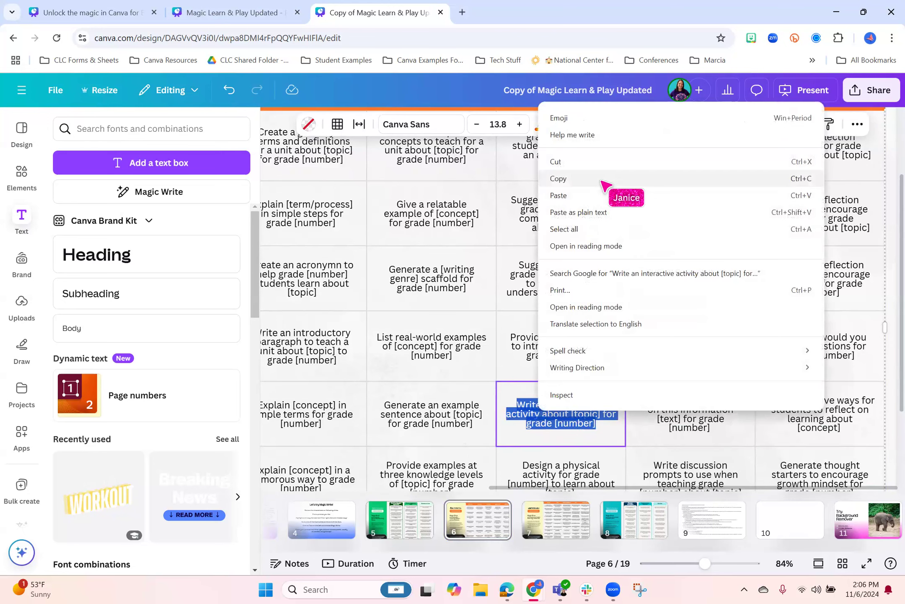
{"action": "left_click", "coordinate": [604, 180]}
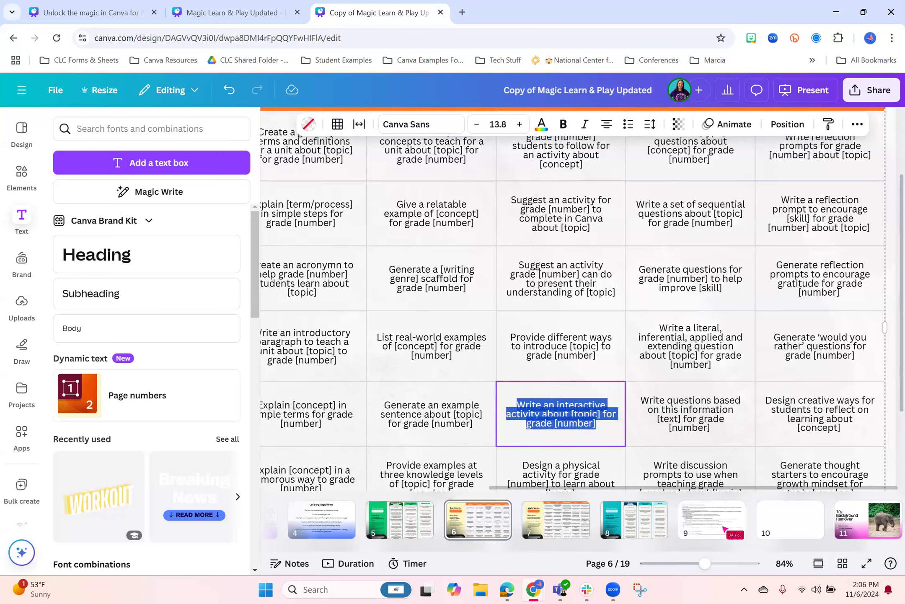
Start a new Magic Write prompt on blank page 10 and paste the copied activity prompt into it
{"action": "left_click", "coordinate": [784, 521]}
{"action": "left_click_drag", "start_coordinate": [699, 562], "coordinate": [688, 564]}
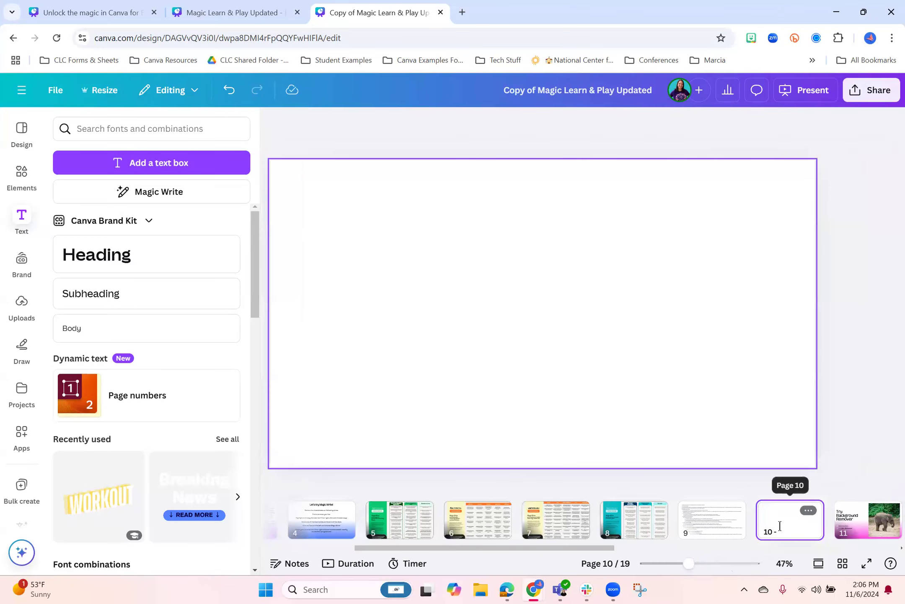
{"action": "left_click", "coordinate": [180, 196]}
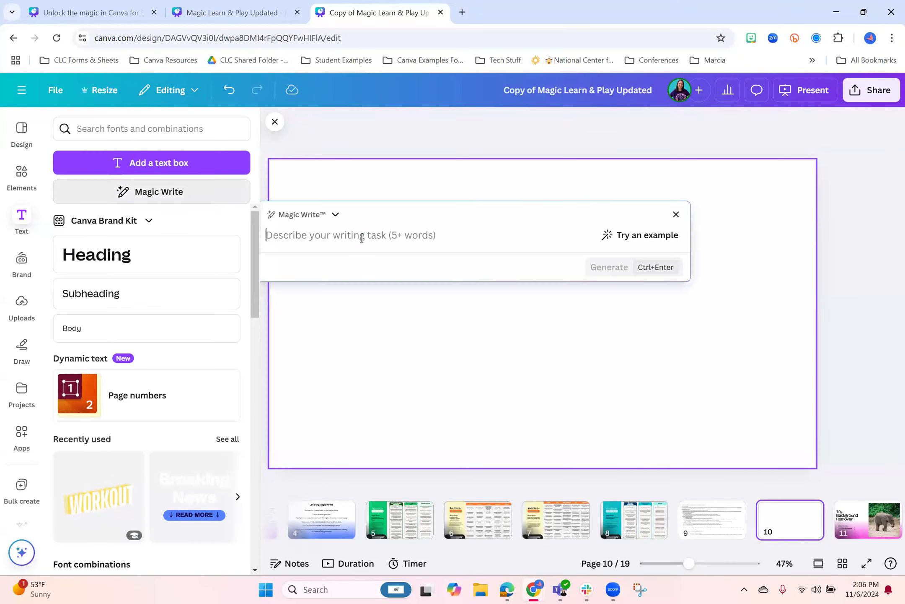
{"action": "right_click", "coordinate": [354, 236]}
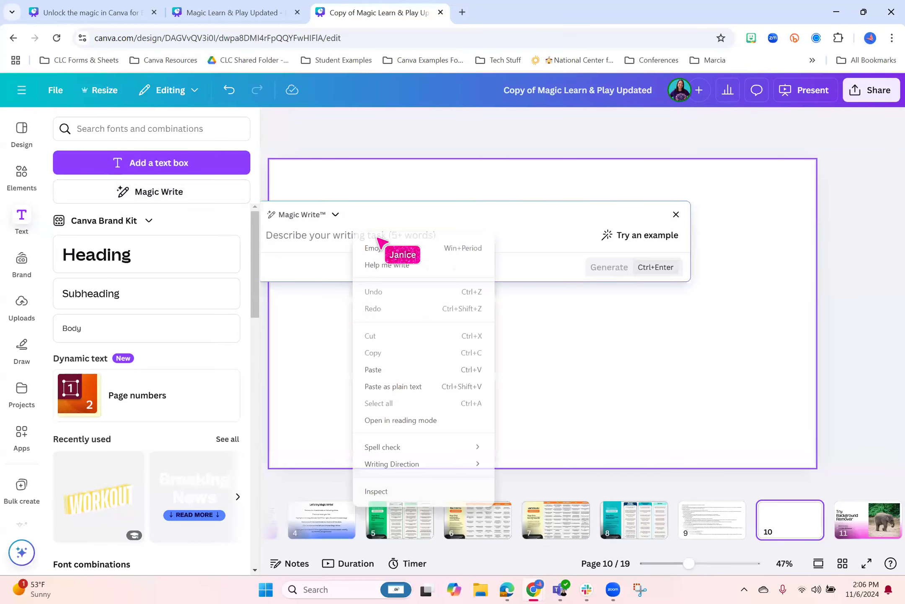
{"action": "left_click", "coordinate": [417, 368]}
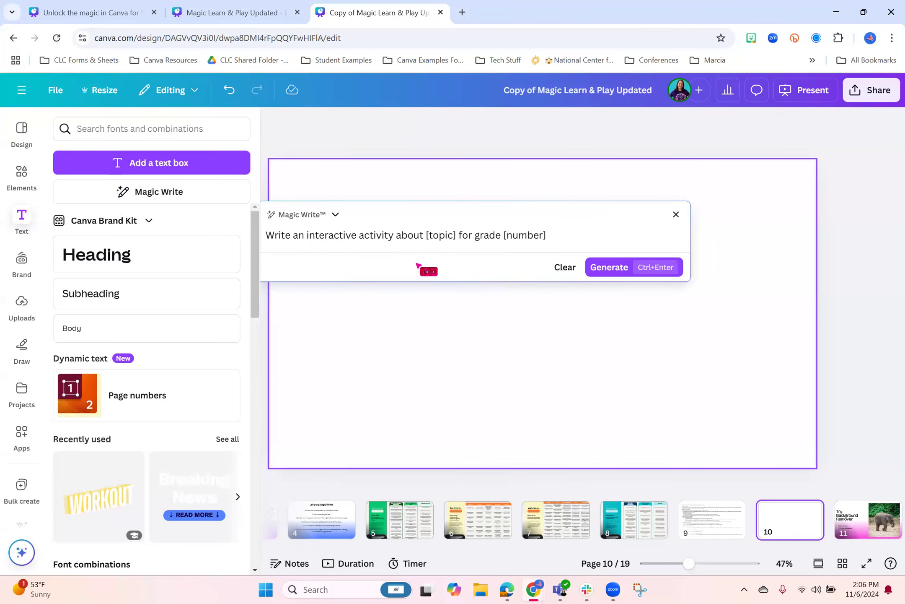
Replace the prompt's placeholders so it reads "Write an interactive activity about the periodic table for grade 10"
{"action": "left_click_drag", "start_coordinate": [427, 235], "coordinate": [453, 238]}
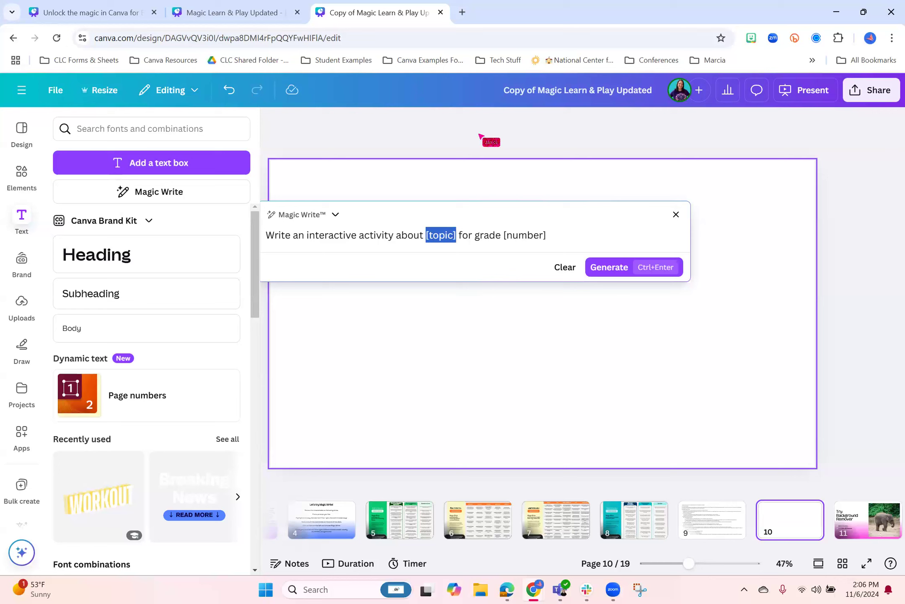
{"action": "type", "text": "the period"}
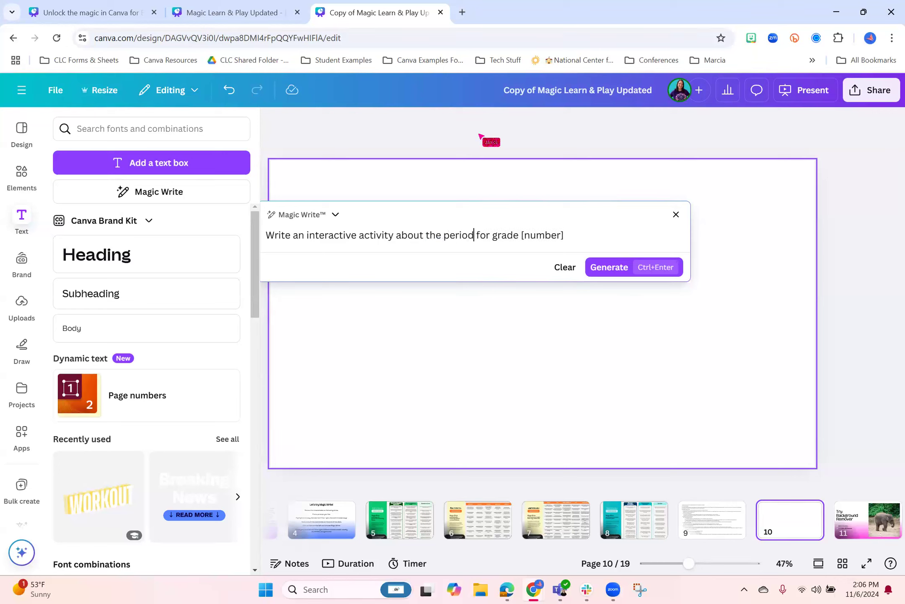
{"action": "type", "text": "ic table"}
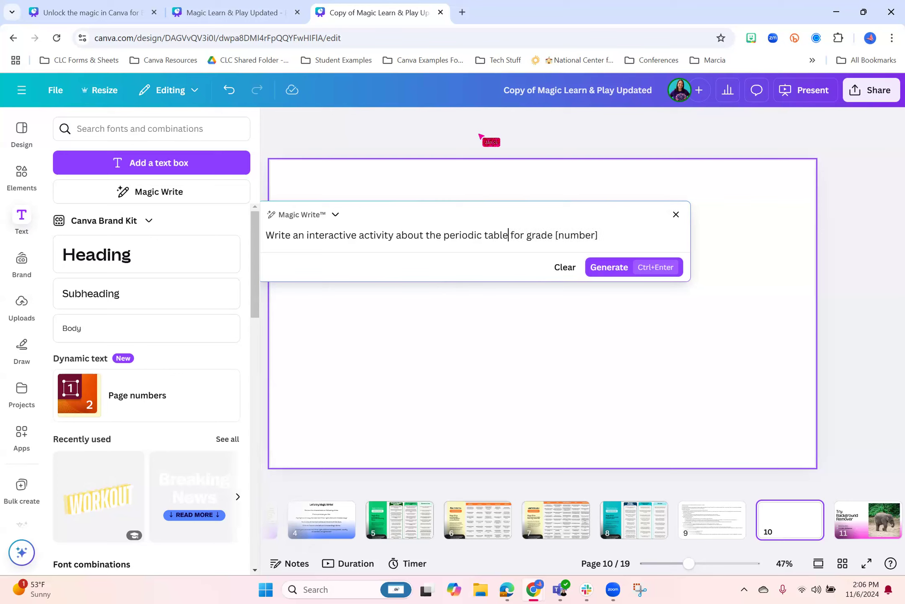
{"action": "type", "text": " for grade 10"}
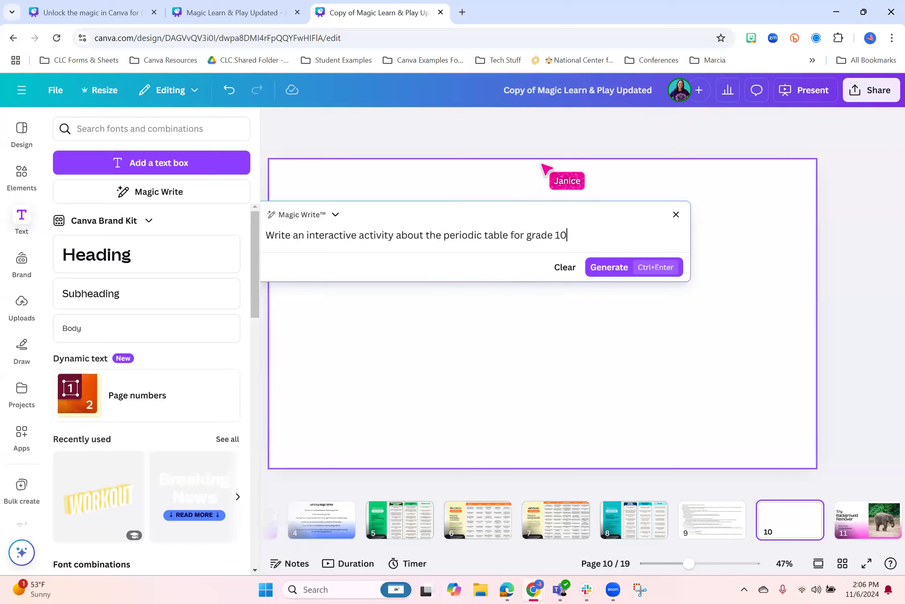
{"action": "type", "text": " groups of"}
{"action": "type", "text": " 3"}
{"action": "type", "text": " 10th graders"}
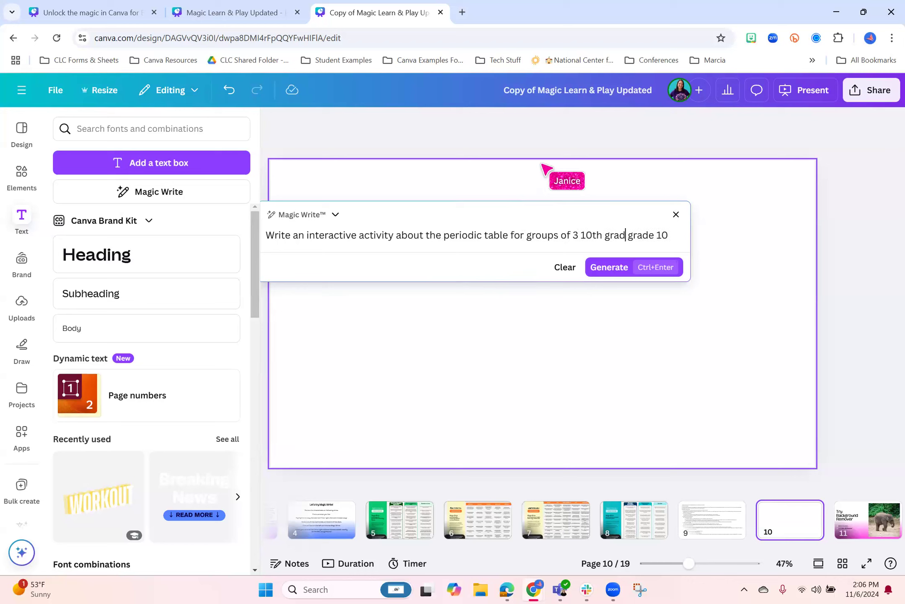
Revise the prompt's ending so it reads "Write an interactive activity about the periodic table for groups of 3 10th graders"
{"action": "key", "text": "Delete"}
{"action": "key", "text": "Delete"}
{"action": "key", "text": "Delete"}
{"action": "key", "text": "Delete"}
{"action": "key", "text": "Delete"}
{"action": "key", "text": "Delete"}
{"action": "key", "text": "Delete"}
{"action": "key", "text": "Delete"}
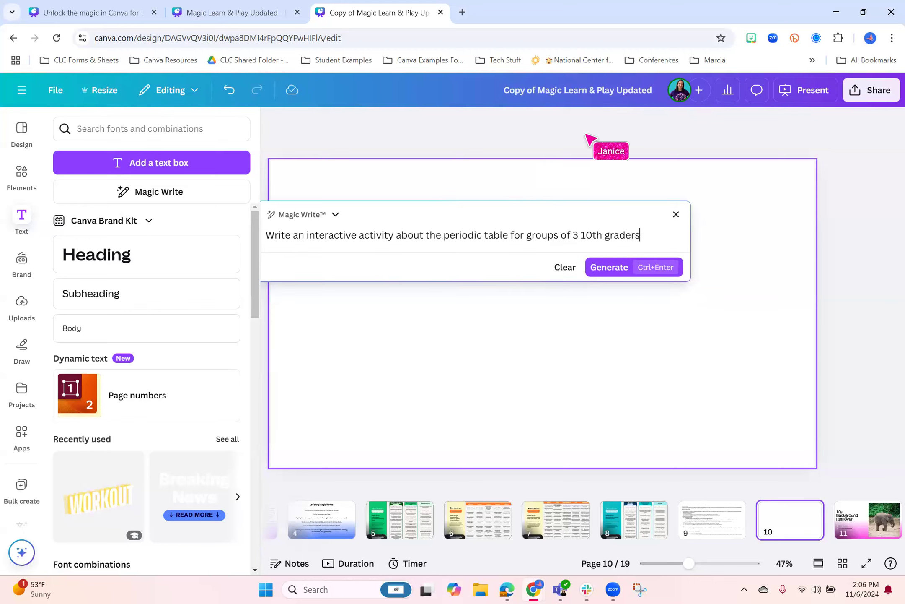
Generate the periodic table activity with Magic Write and insert the resulting text on page 10
{"action": "left_click", "coordinate": [602, 274]}
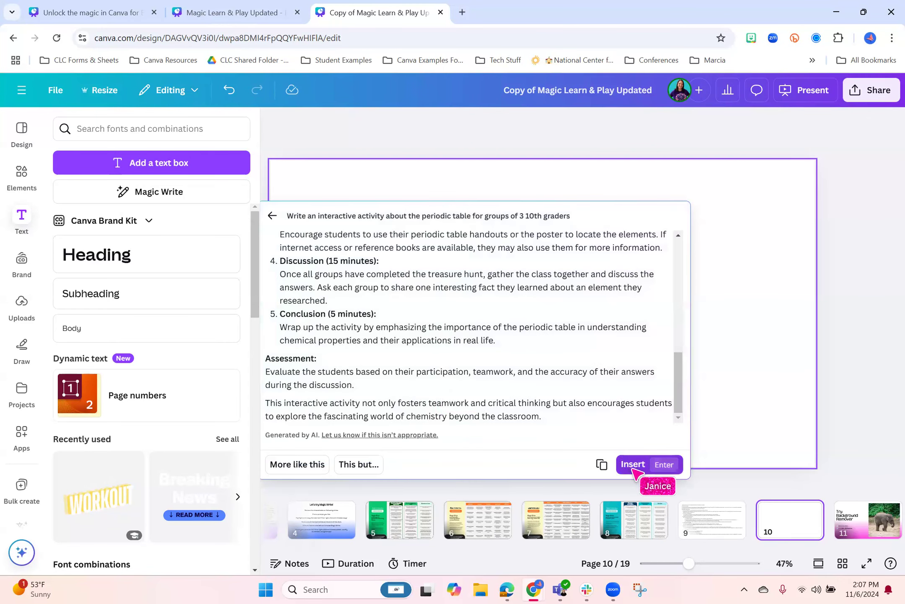
{"action": "left_click", "coordinate": [631, 465]}
{"action": "left_click", "coordinate": [717, 185]}
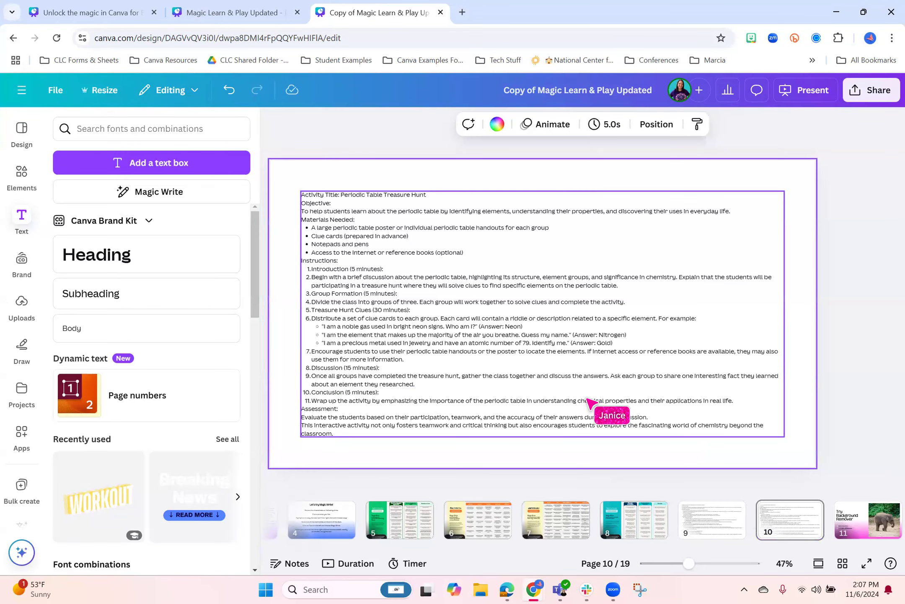
Add a blank page 11 after the activity page and bring up an empty Magic Write prompt, dismissing it unused
{"action": "left_click", "coordinate": [829, 515]}
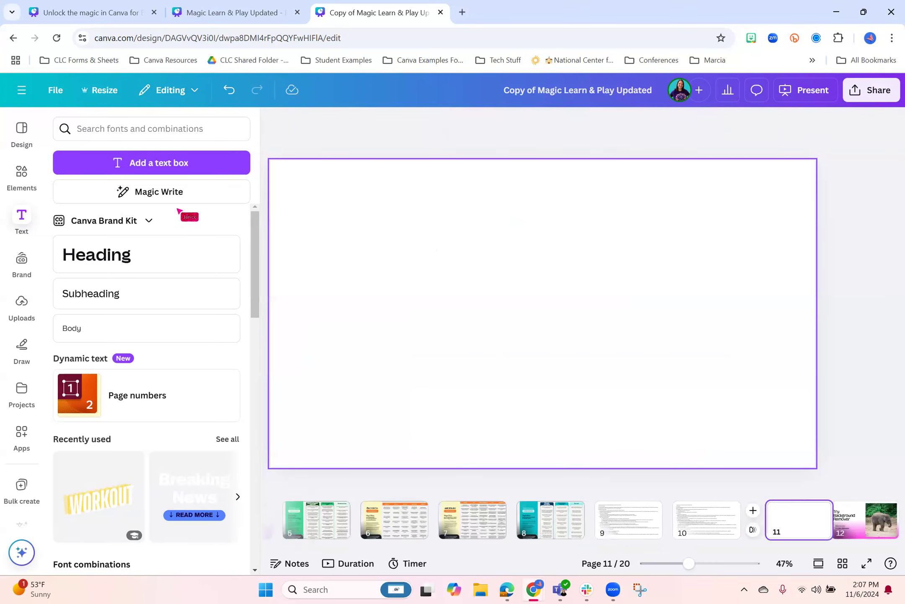
{"action": "left_click", "coordinate": [170, 193]}
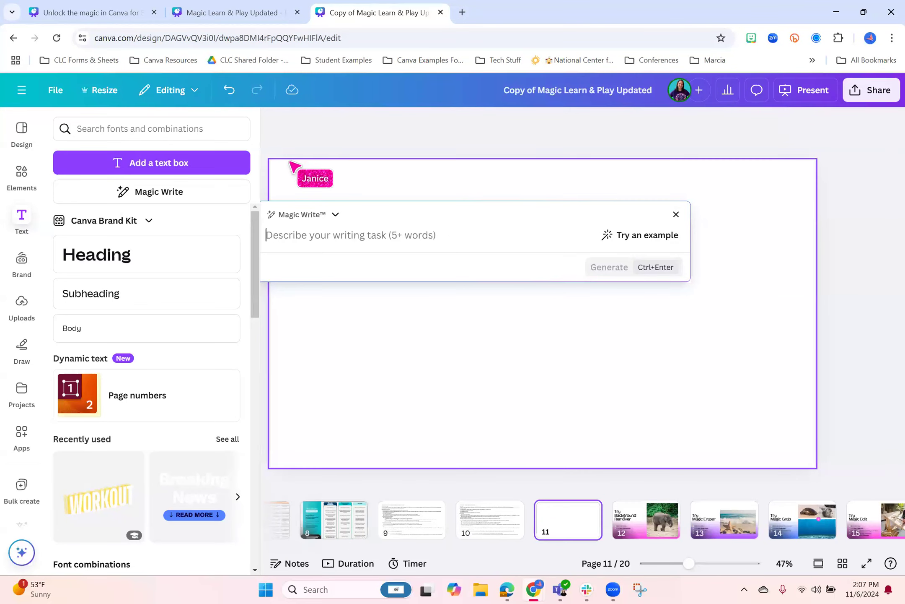
{"action": "key", "text": "Escape"}
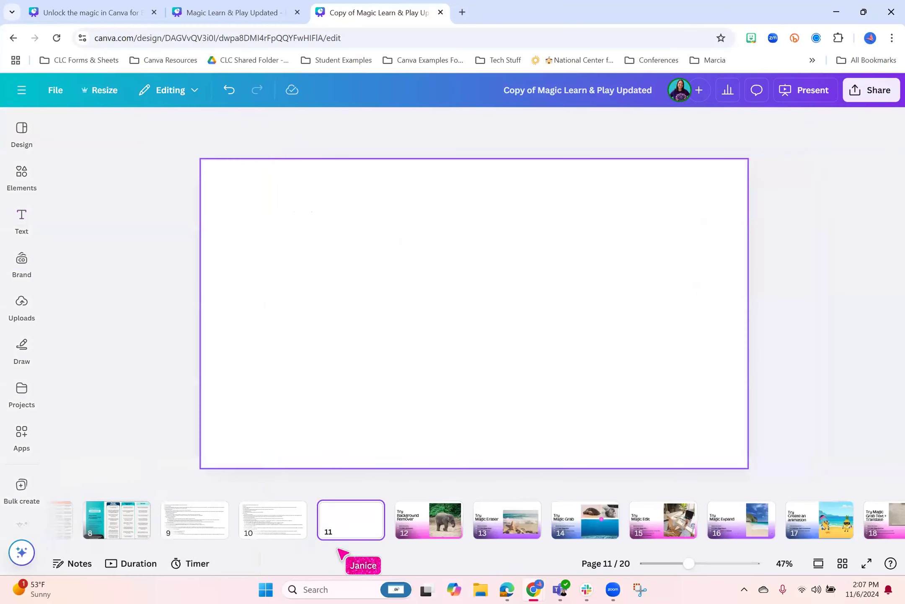
Bring pages 4 to 8 into view in the page strip and set the countdown timer to 3 minutes
{"action": "left_click_drag", "start_coordinate": [364, 547], "coordinate": [233, 552]}
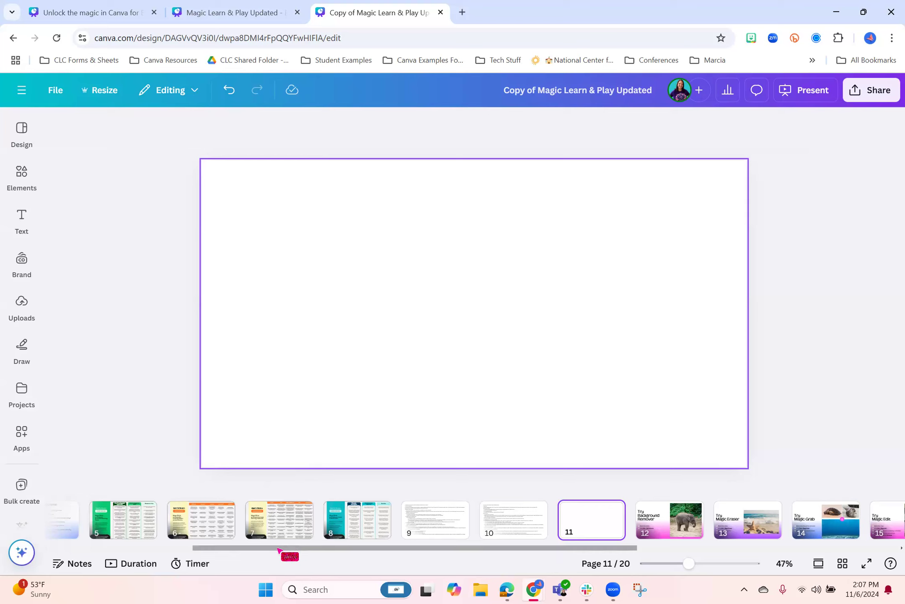
{"action": "left_click_drag", "start_coordinate": [278, 548], "coordinate": [268, 548]}
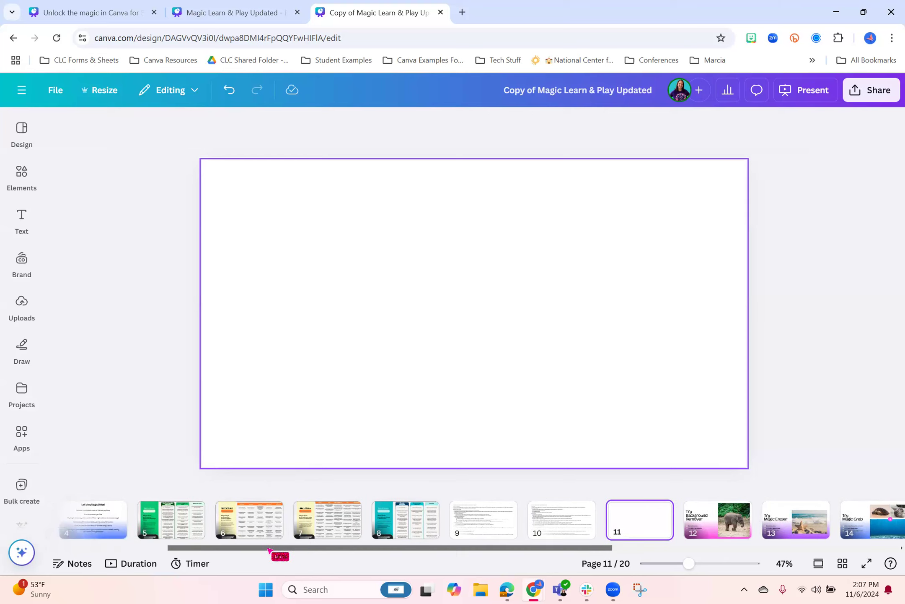
{"action": "left_click", "coordinate": [191, 563]}
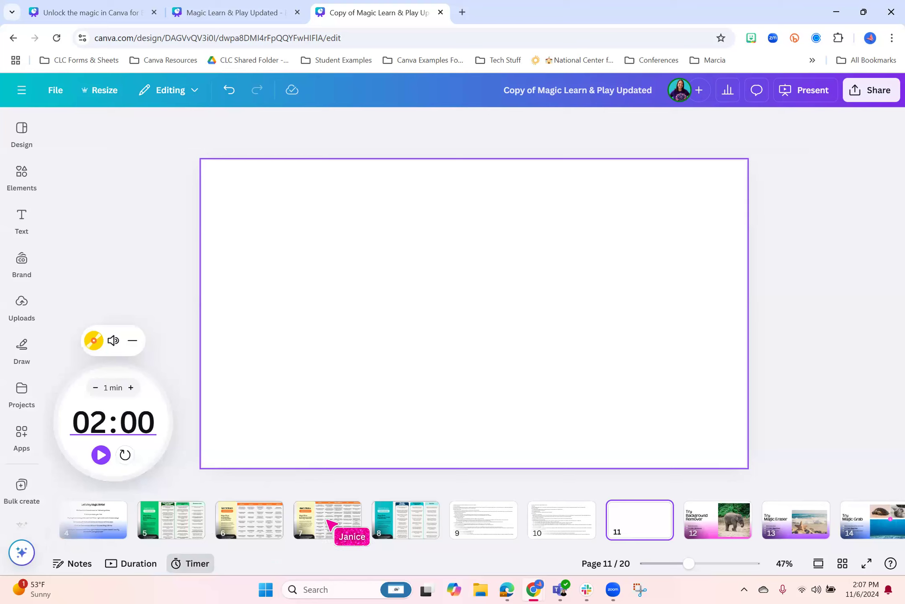
{"action": "left_click", "coordinate": [98, 422]}
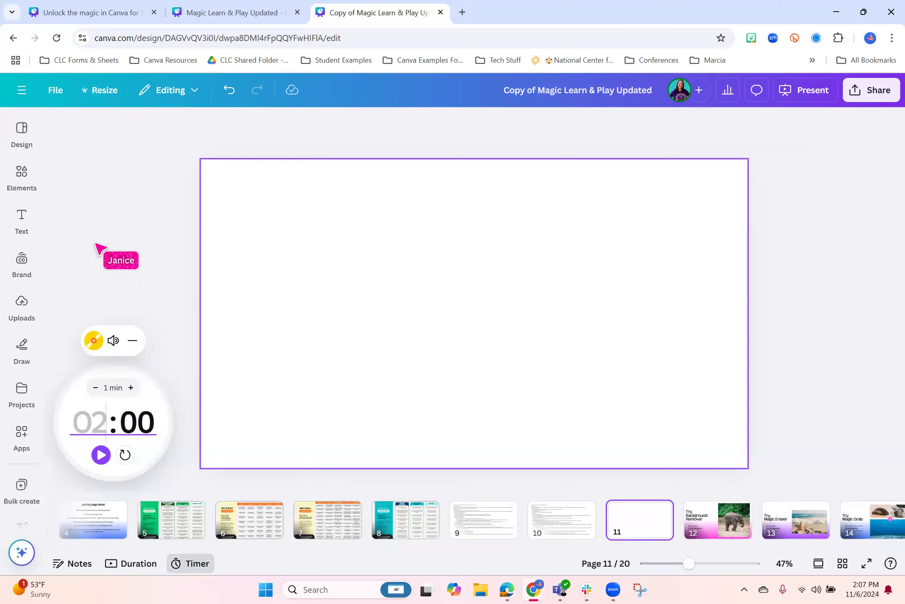
{"action": "type", "text": "3"}
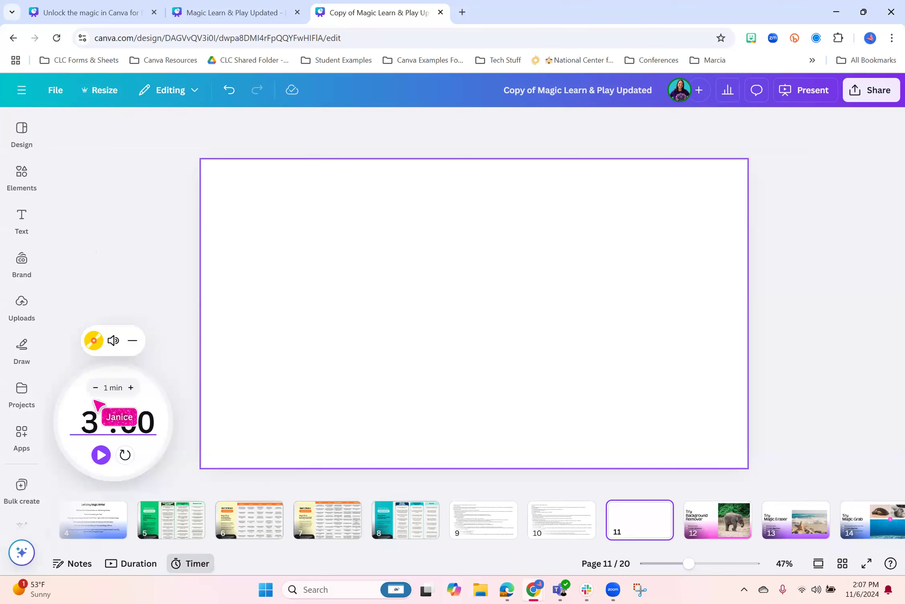
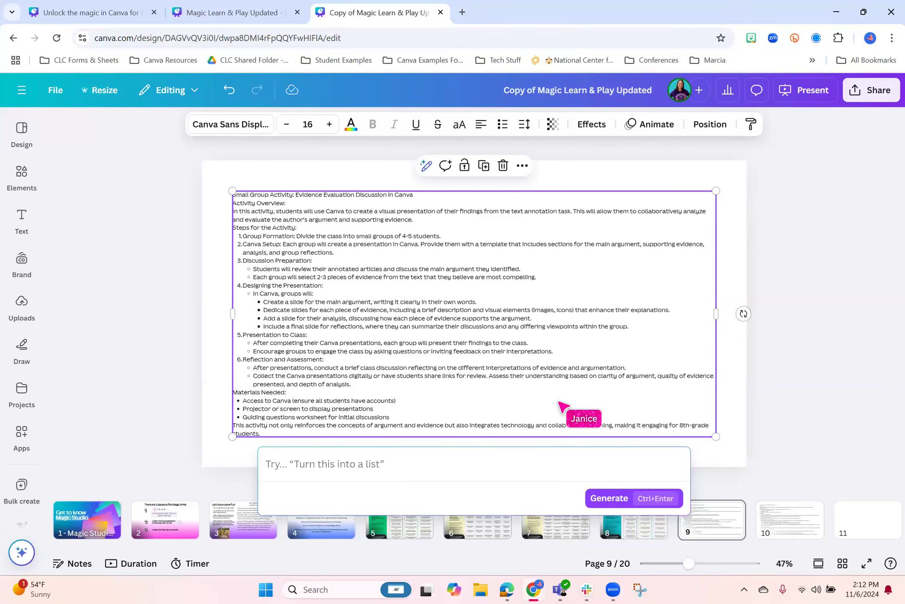
Generate a Magic Write result for the page 9 text with "Add an extension activity for reflection on this project" and discard it
{"action": "type", "text": "Ad"}
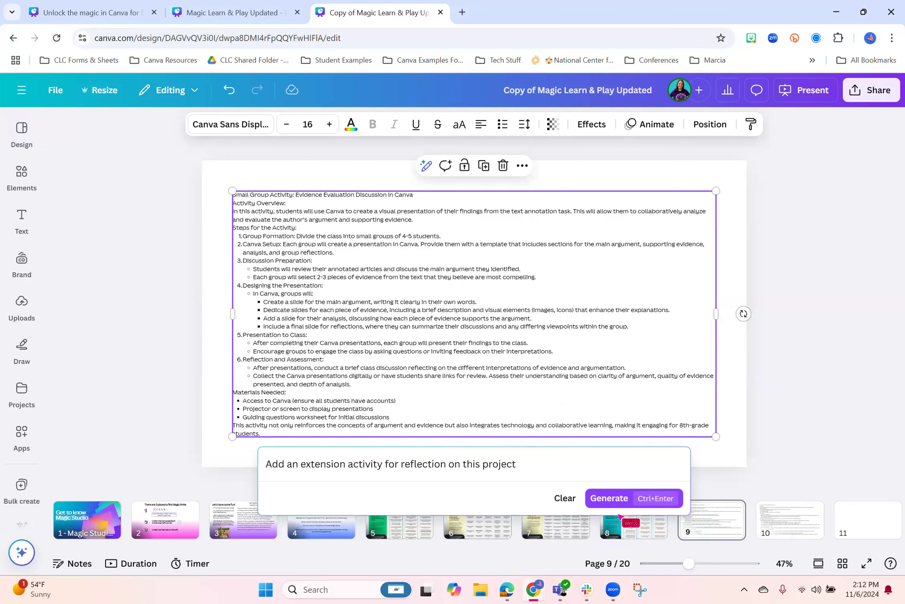
{"action": "left_click", "coordinate": [612, 497]}
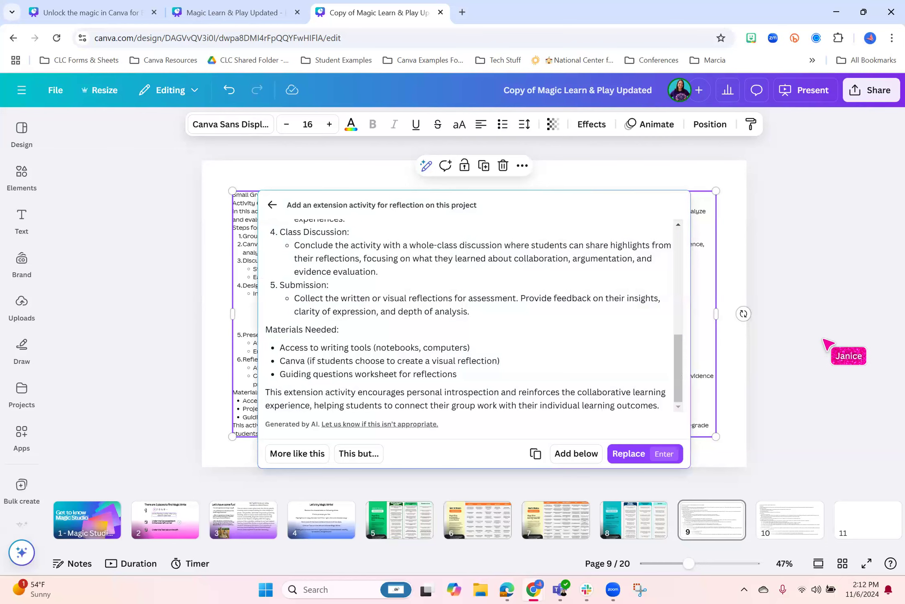
{"action": "left_click", "coordinate": [779, 235]}
{"action": "left_click", "coordinate": [649, 326]}
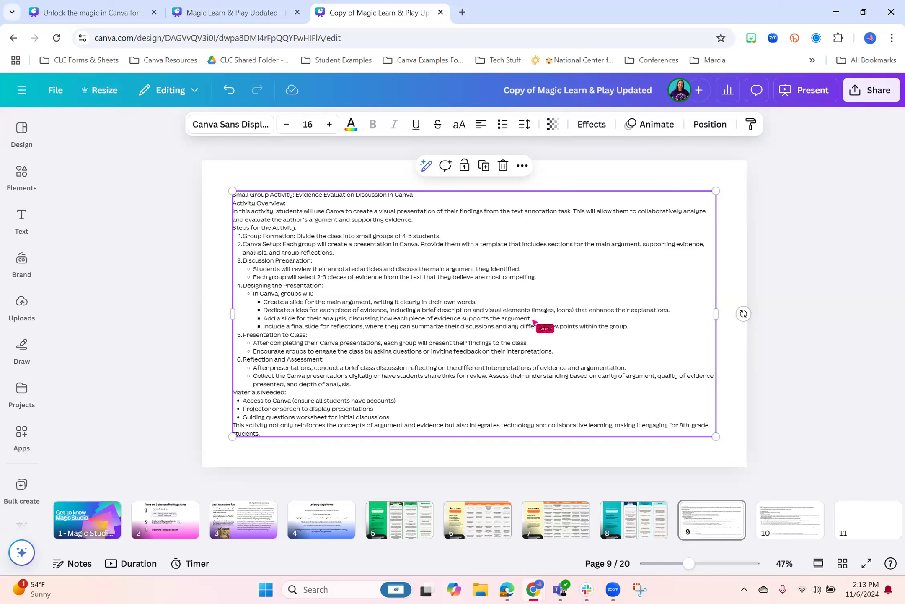
Open the Canva home page at canva.com in a new browser tab
{"action": "left_click", "coordinate": [461, 13]}
{"action": "type", "text": "can"}
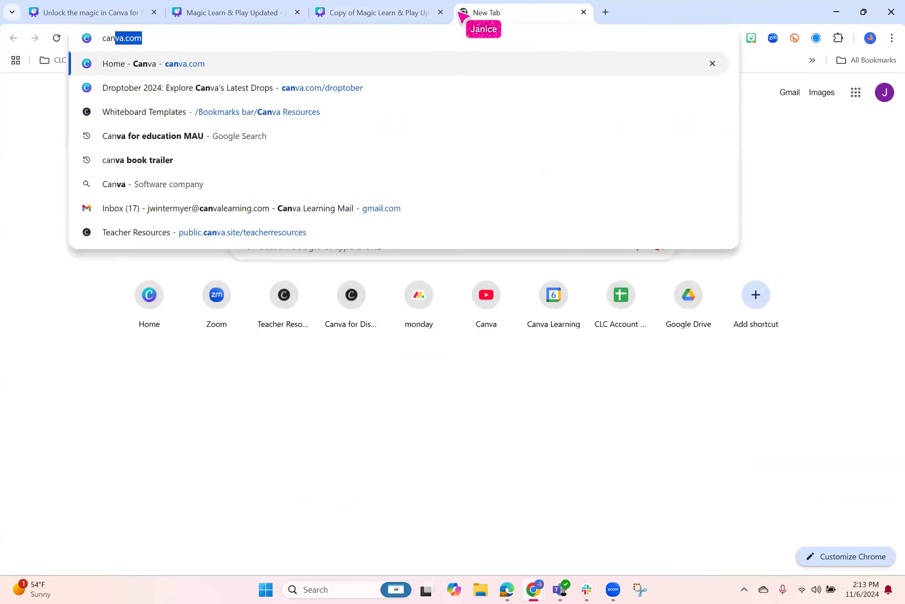
{"action": "key", "text": "Return"}
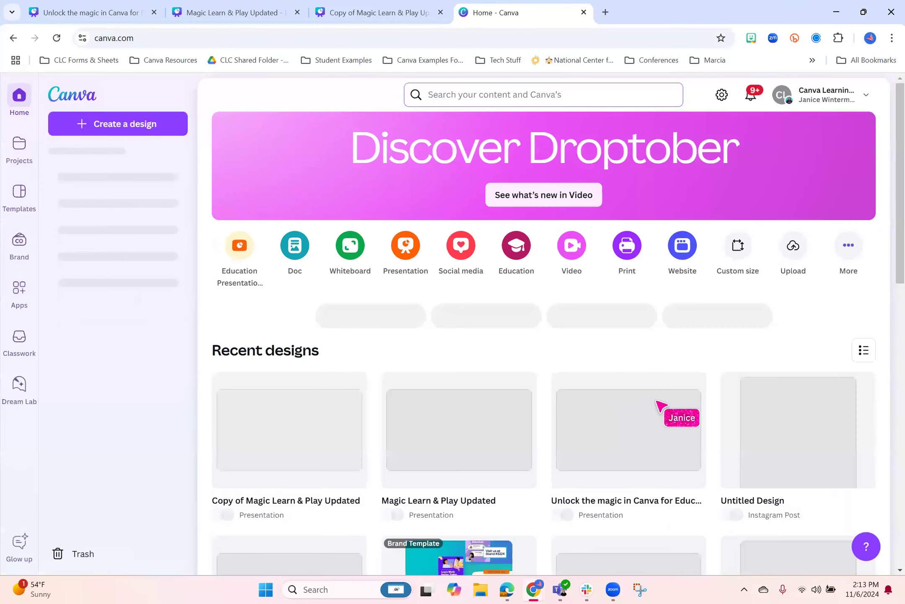
Find the Chandler Collab 24-2 presentation among the recent designs and open it in the full editor in its own tab
{"action": "scroll", "coordinate": [666, 427], "scroll_direction": "down", "scroll_amount": 10}
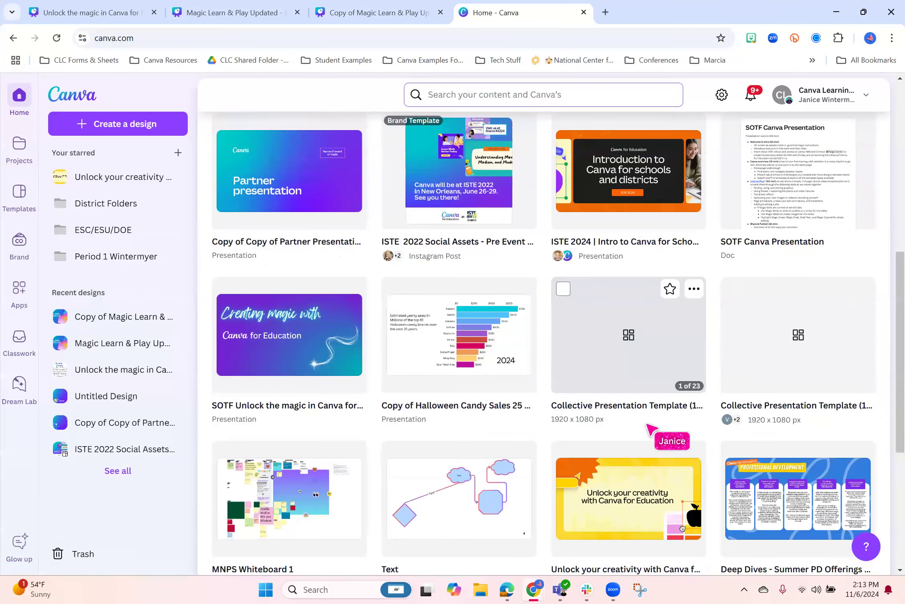
{"action": "scroll", "coordinate": [671, 419], "scroll_direction": "down", "scroll_amount": 8}
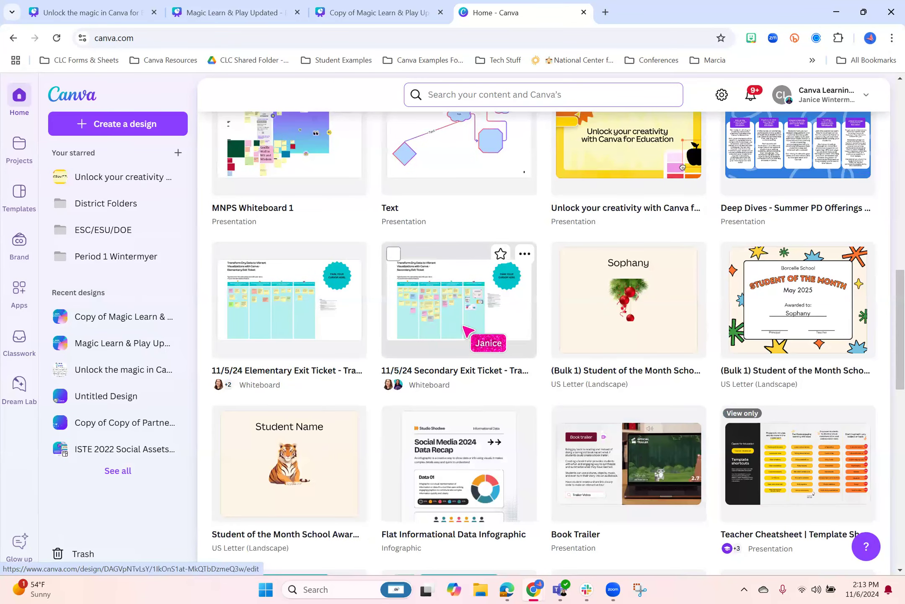
{"action": "scroll", "coordinate": [437, 317], "scroll_direction": "up", "scroll_amount": 4}
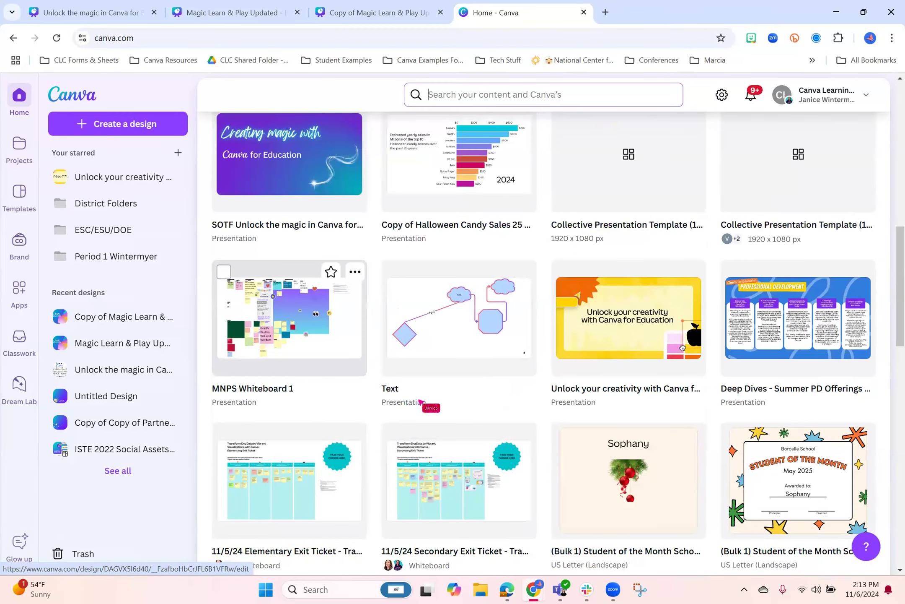
{"action": "scroll", "coordinate": [360, 348], "scroll_direction": "down", "scroll_amount": 5}
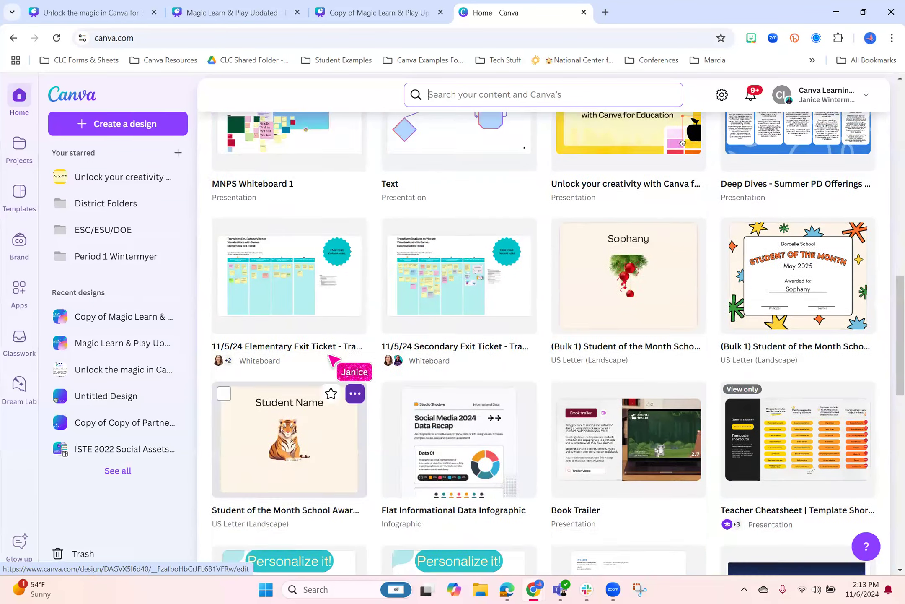
{"action": "scroll", "coordinate": [335, 335], "scroll_direction": "up", "scroll_amount": 5}
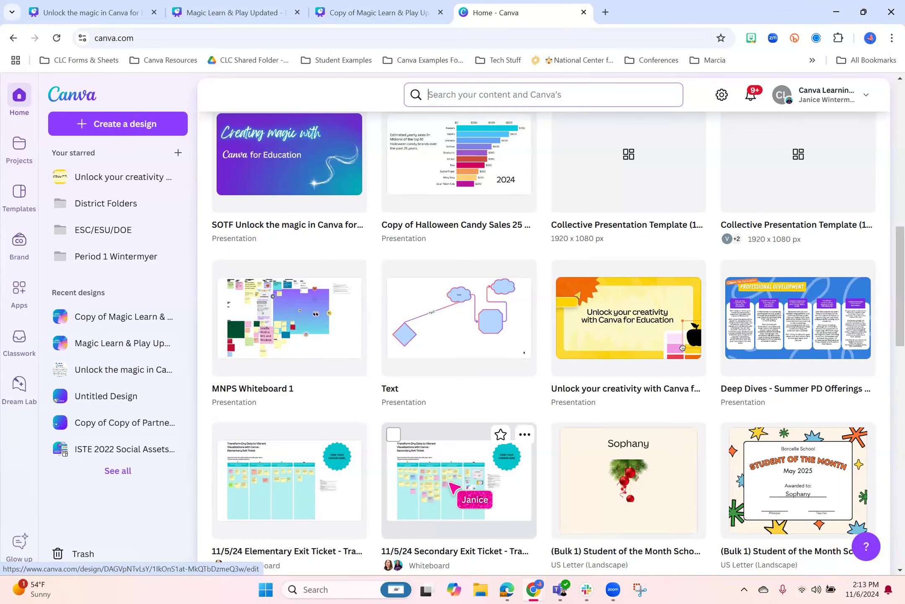
{"action": "scroll", "coordinate": [541, 477], "scroll_direction": "down", "scroll_amount": 10}
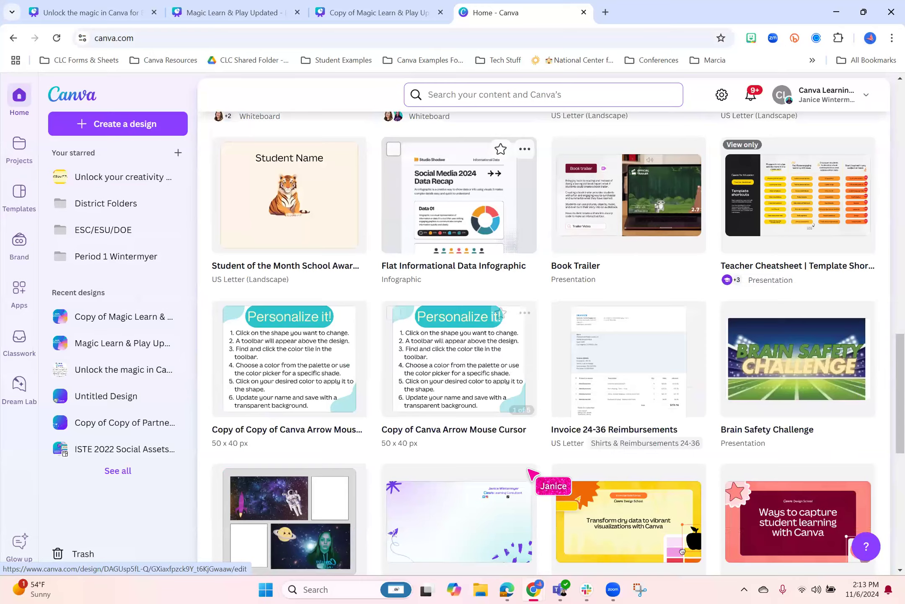
{"action": "scroll", "coordinate": [529, 470], "scroll_direction": "down", "scroll_amount": 20}
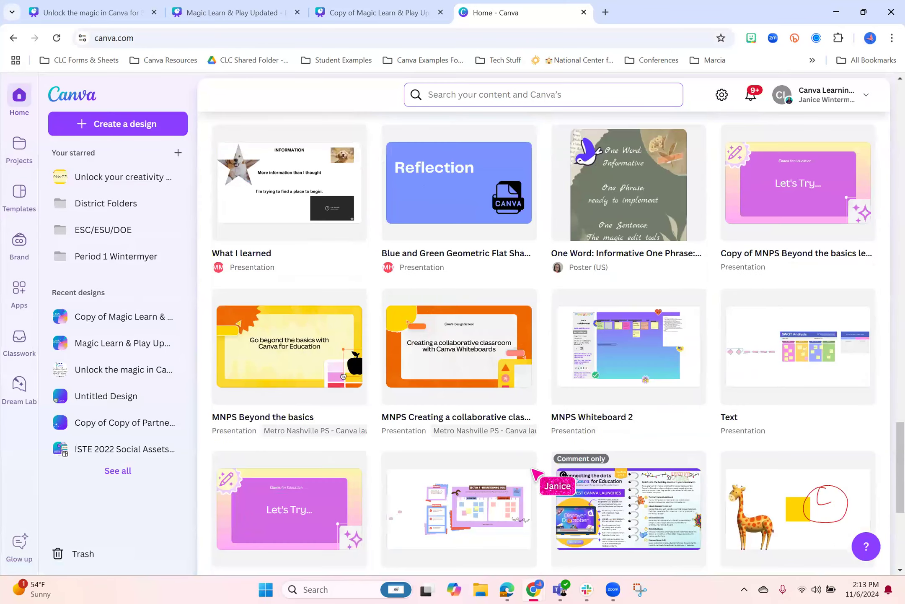
{"action": "scroll", "coordinate": [529, 470], "scroll_direction": "down", "scroll_amount": 15}
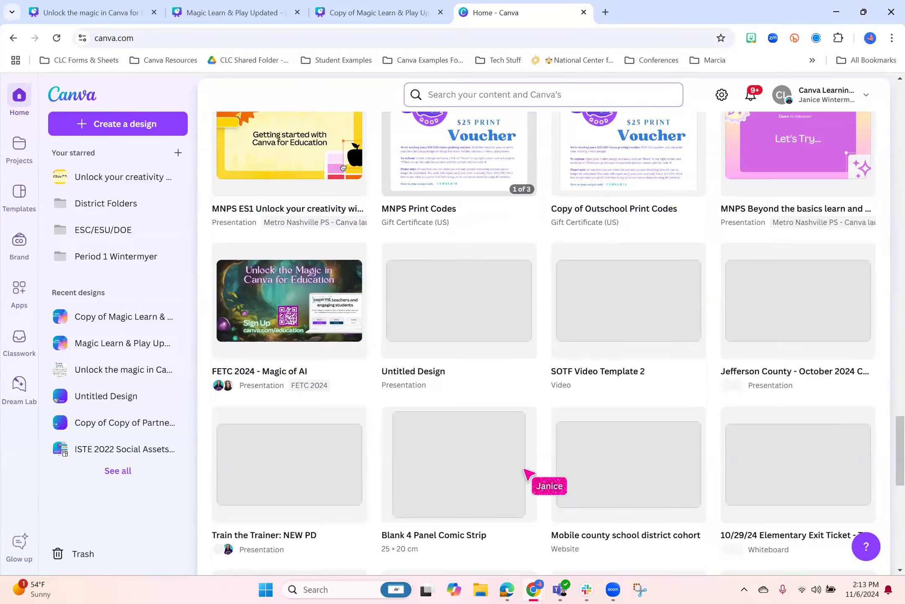
{"action": "scroll", "coordinate": [524, 469], "scroll_direction": "down", "scroll_amount": 10}
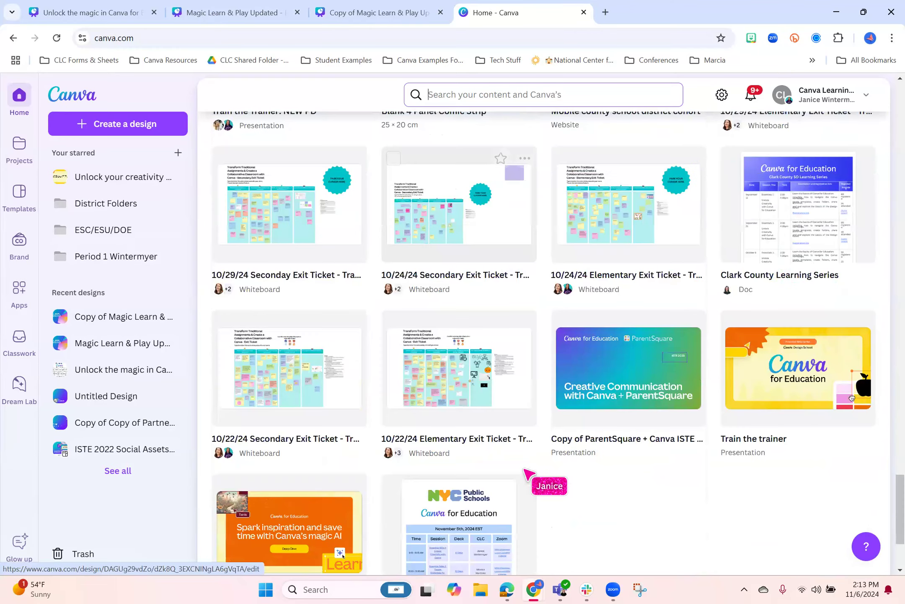
{"action": "scroll", "coordinate": [525, 469], "scroll_direction": "down", "scroll_amount": 6}
{"action": "scroll", "coordinate": [531, 466], "scroll_direction": "down", "scroll_amount": 7}
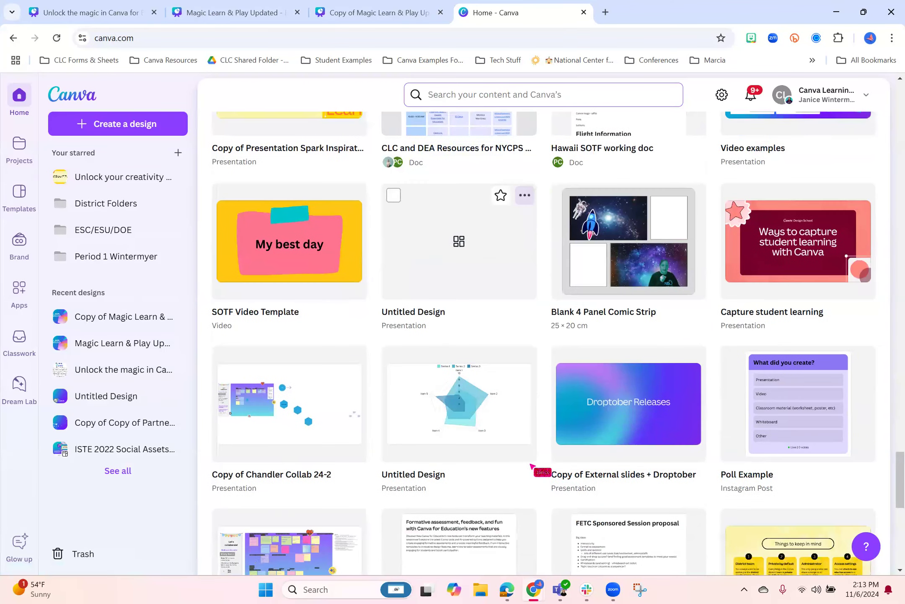
{"action": "scroll", "coordinate": [612, 480], "scroll_direction": "down", "scroll_amount": 5}
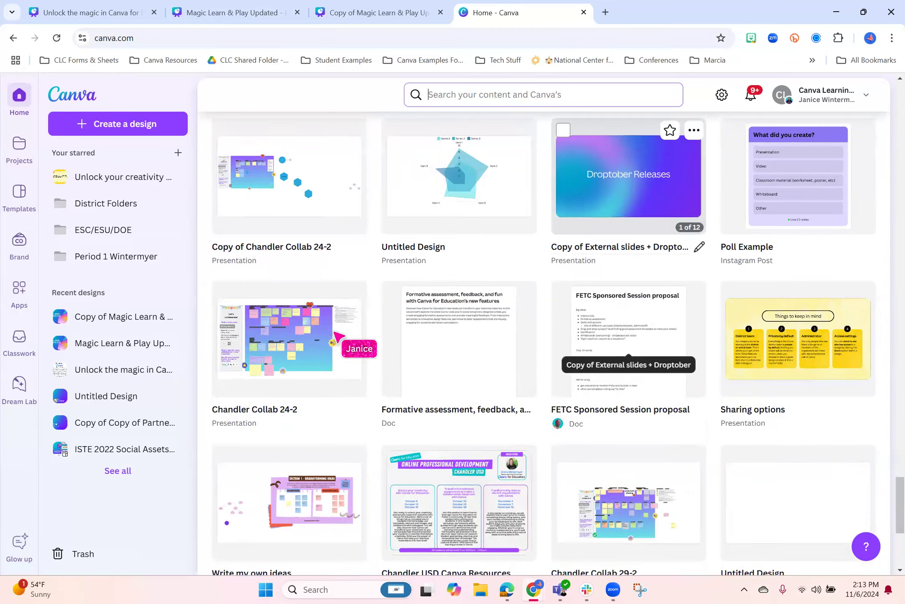
{"action": "left_click", "coordinate": [331, 348]}
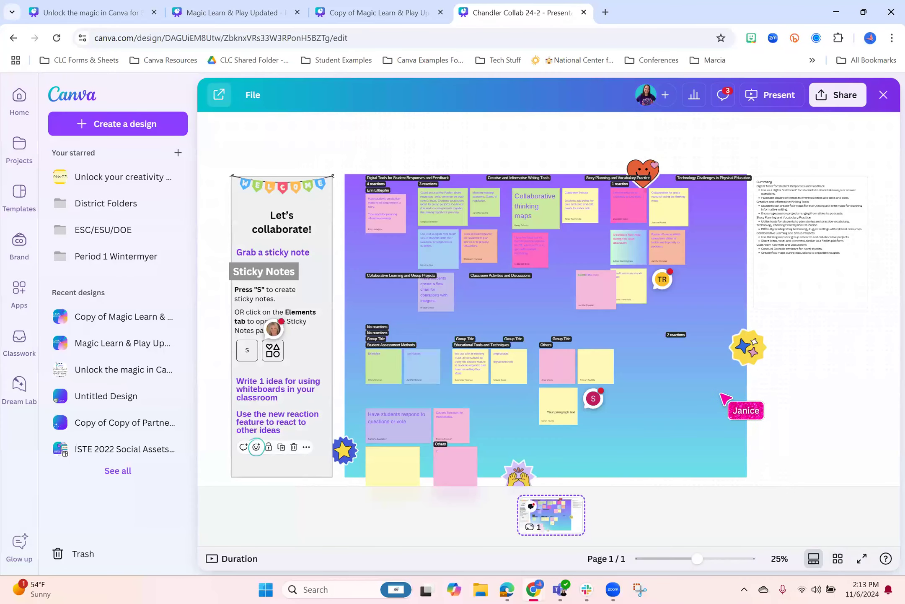
{"action": "left_click", "coordinate": [721, 393]}
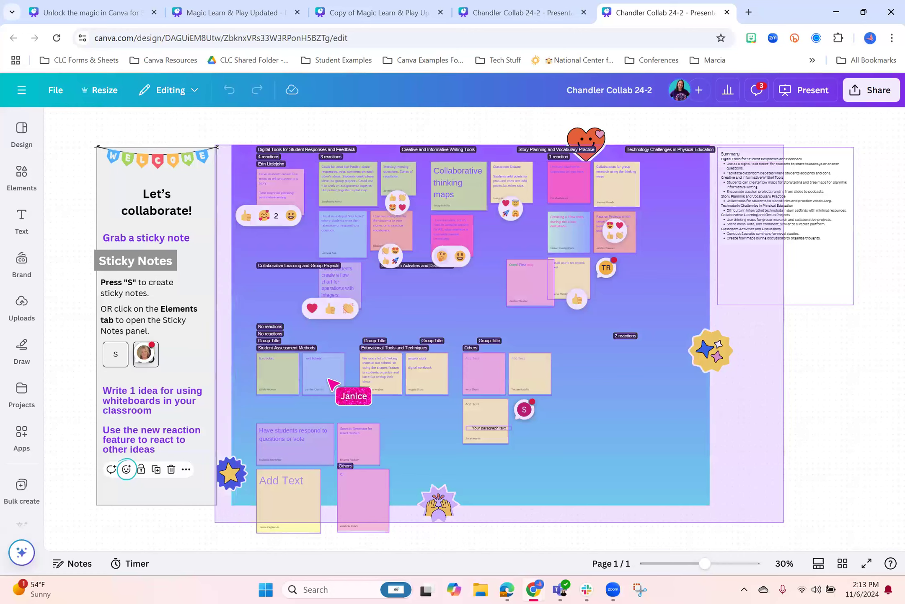
Select all the sticky notes on the collaboration board and bring up an empty Magic Write custom prompt for them
{"action": "left_click_drag", "start_coordinate": [318, 175], "coordinate": [251, 145]}
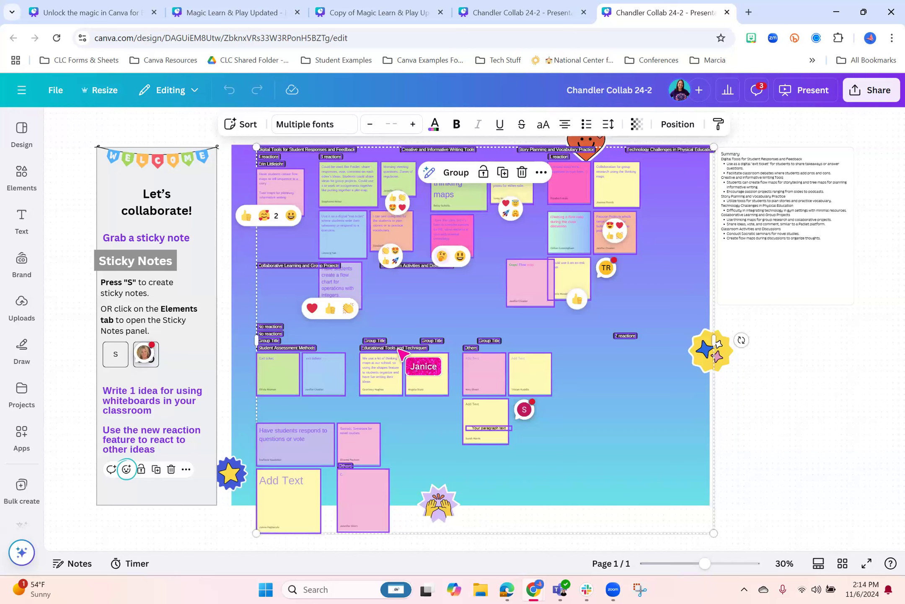
{"action": "left_click", "coordinate": [428, 172]}
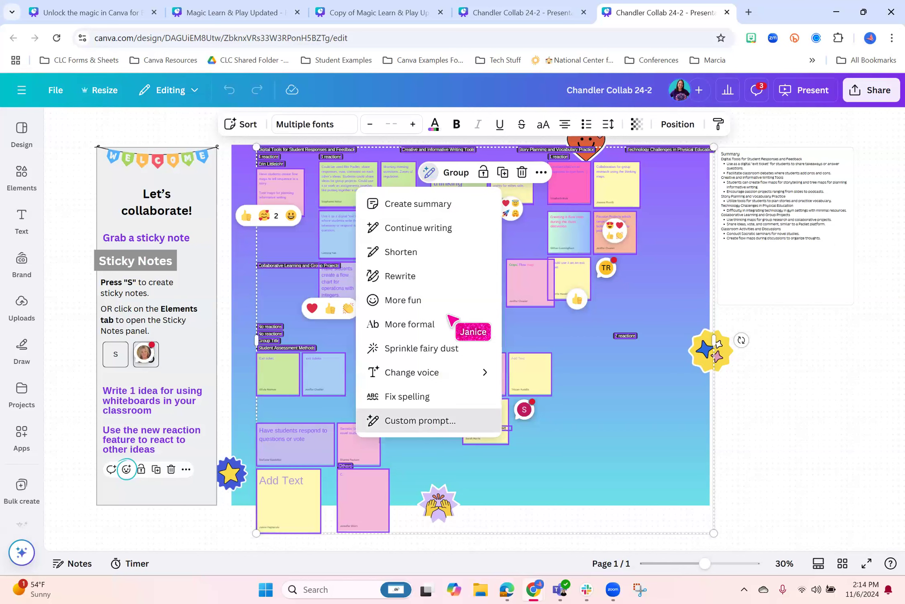
{"action": "left_click", "coordinate": [419, 420]}
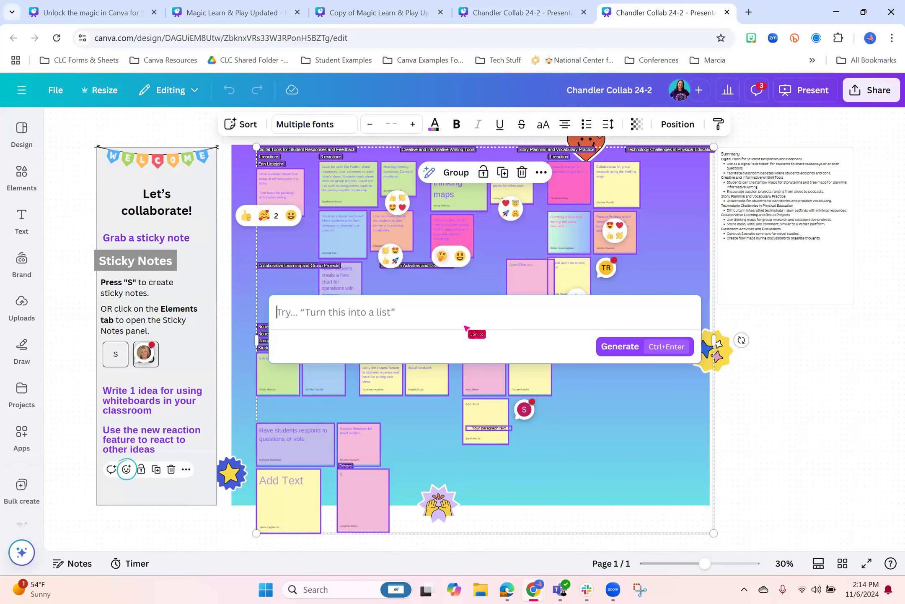
Return to the Copy of Magic Learn & Play Updated design, show the Magic Write options for everything on page 7, and dismiss them
{"action": "left_click", "coordinate": [369, 13]}
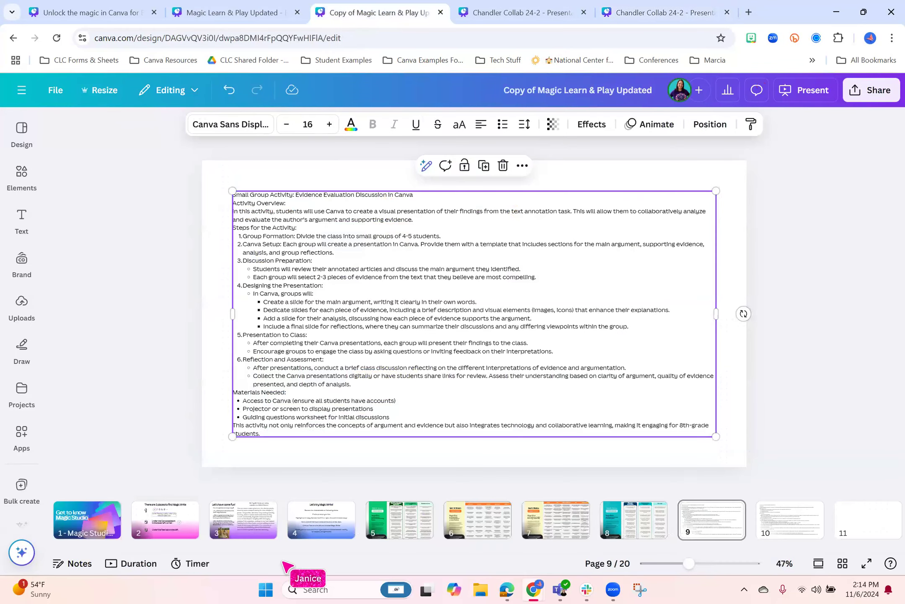
{"action": "left_click", "coordinate": [791, 252]}
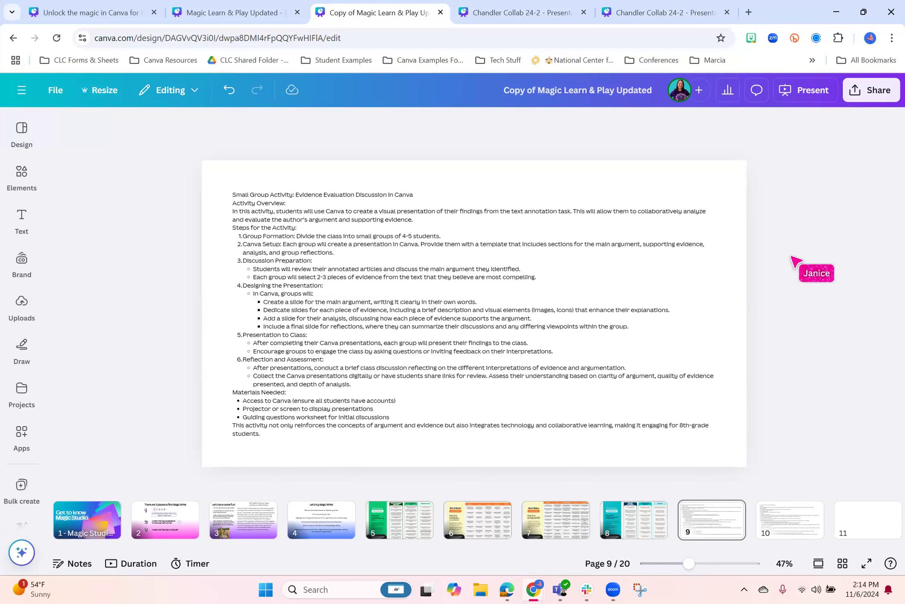
{"action": "left_click", "coordinate": [564, 526]}
{"action": "left_click_drag", "start_coordinate": [779, 479], "coordinate": [185, 138]}
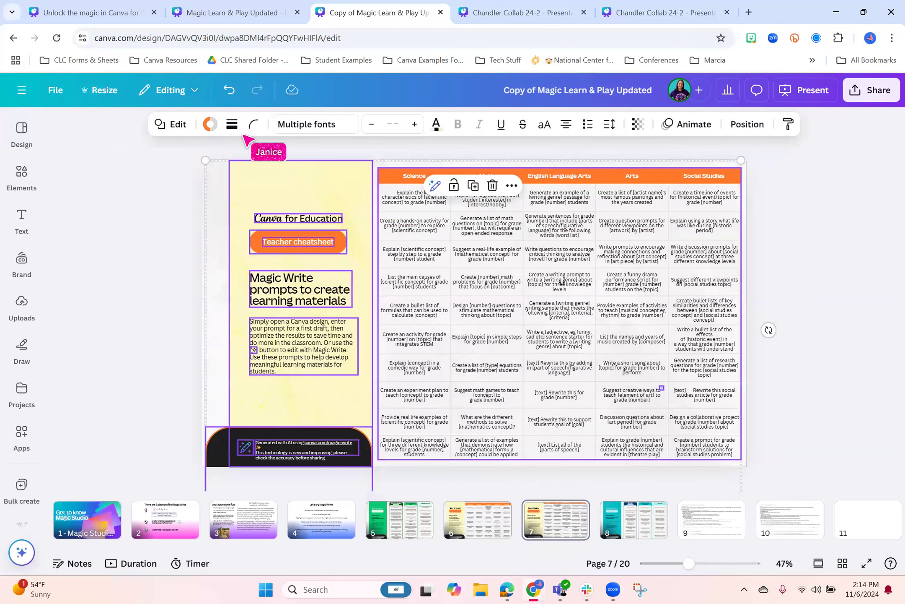
{"action": "left_click", "coordinate": [435, 185]}
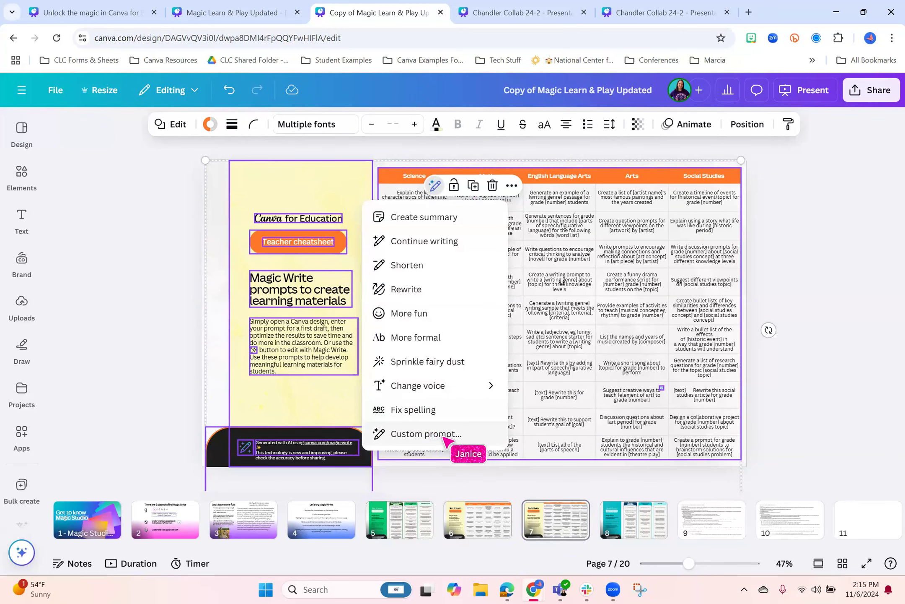
{"action": "left_click", "coordinate": [822, 312]}
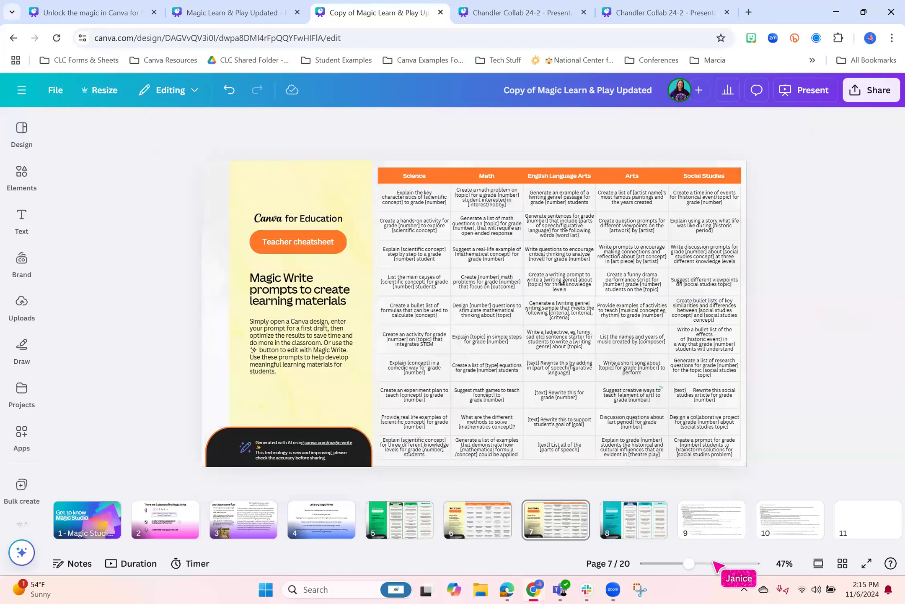
Show the Magic Write options for the activity text on page 9 and go to blank page 11
{"action": "left_click", "coordinate": [713, 526]}
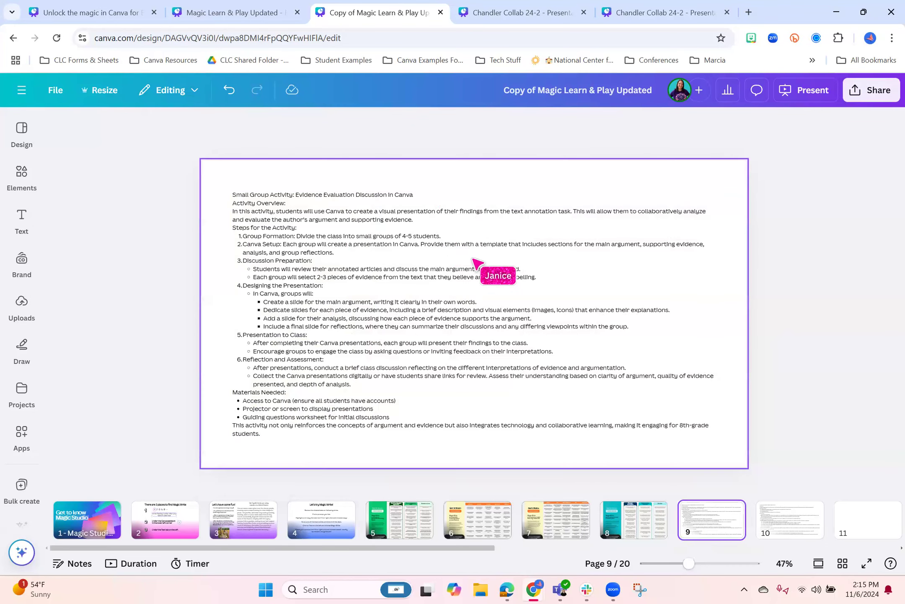
{"action": "left_click", "coordinate": [478, 263]}
{"action": "left_click", "coordinate": [425, 165]}
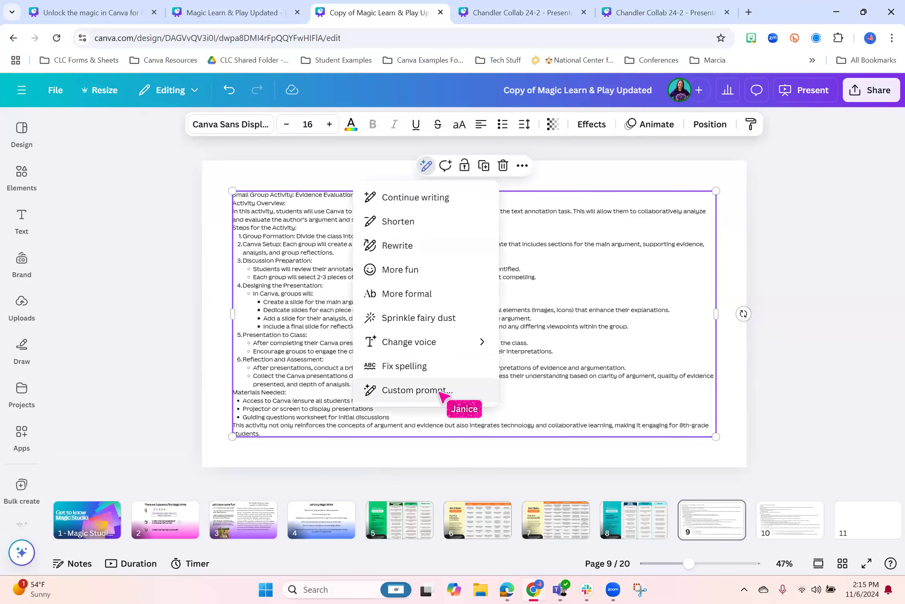
{"action": "left_click", "coordinate": [857, 529]}
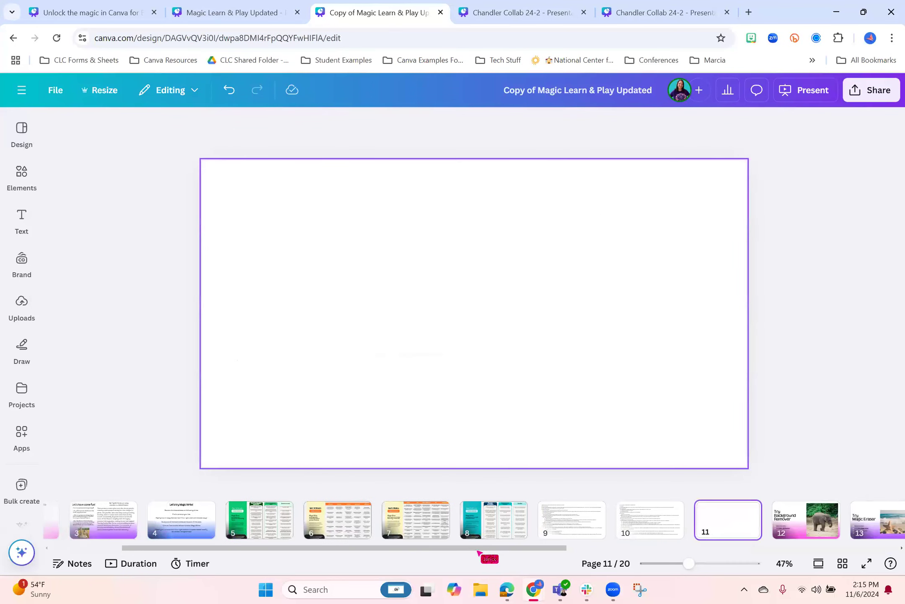
Open the biography.com website in a new browser tab
{"action": "left_click", "coordinate": [750, 13]}
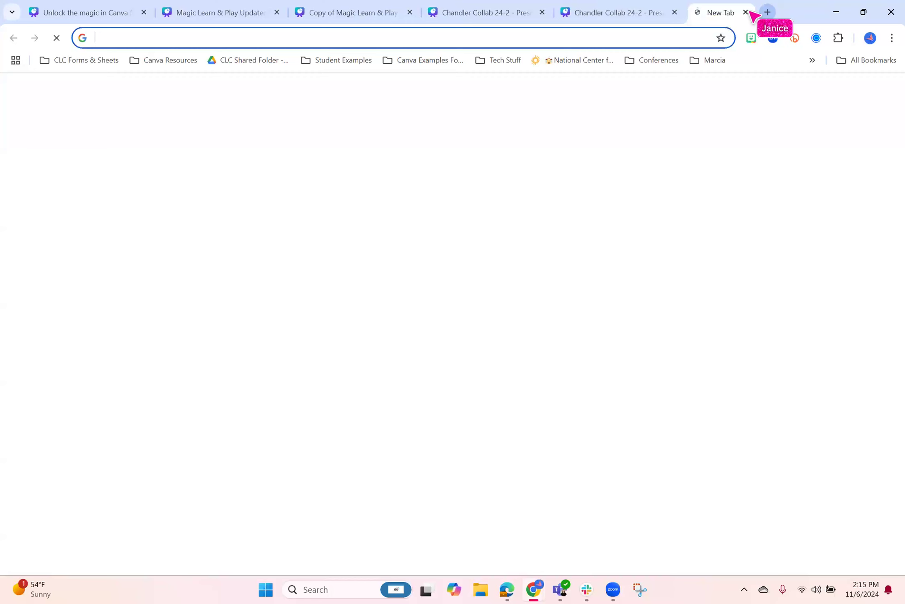
{"action": "type", "text": "biogrp"}
{"action": "key", "text": "BackSpace"}
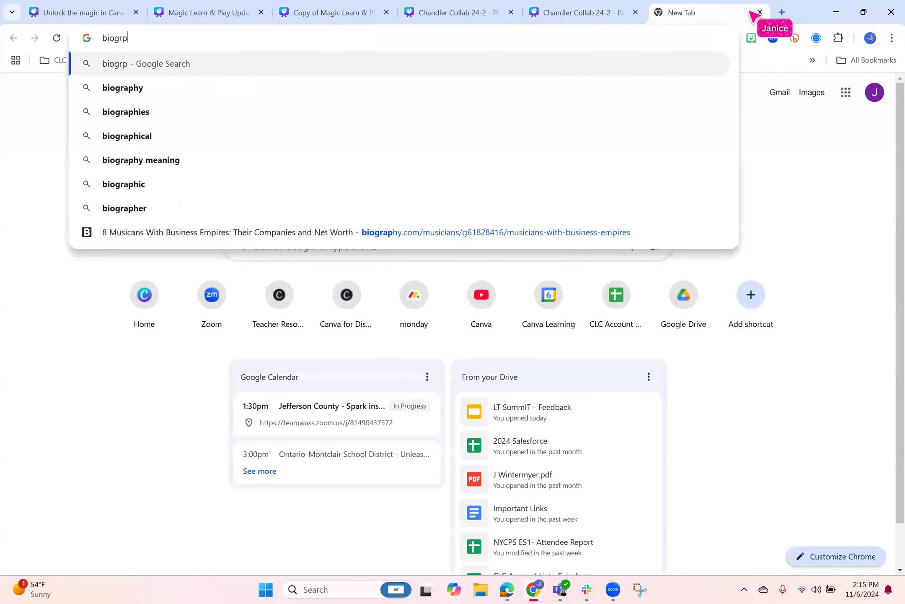
{"action": "type", "text": "a"}
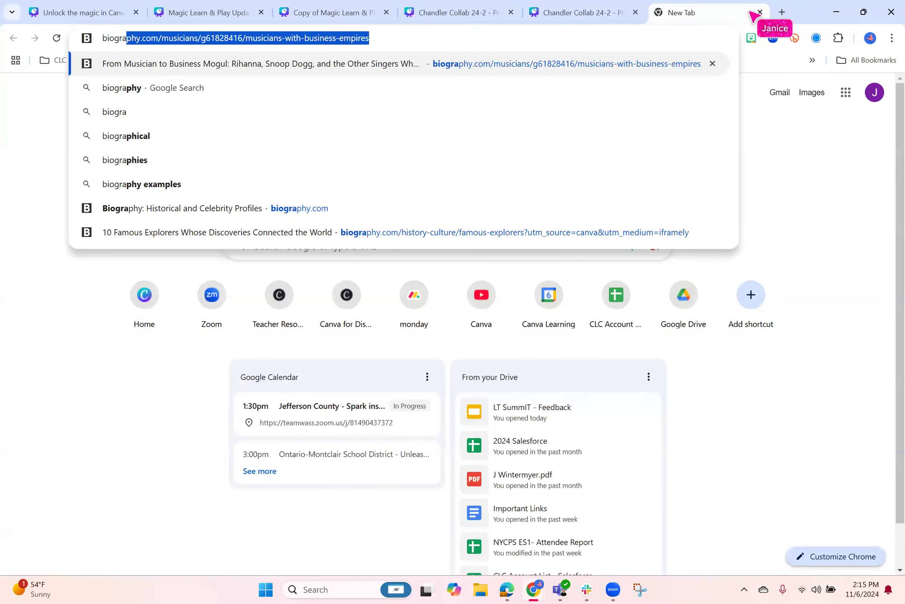
{"action": "type", "text": "phy.com"}
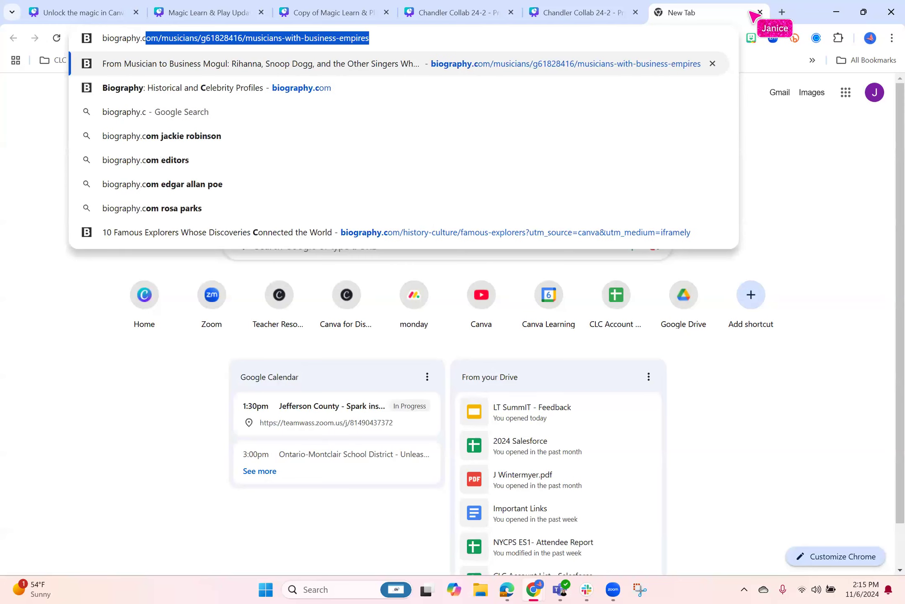
{"action": "key", "text": "Return"}
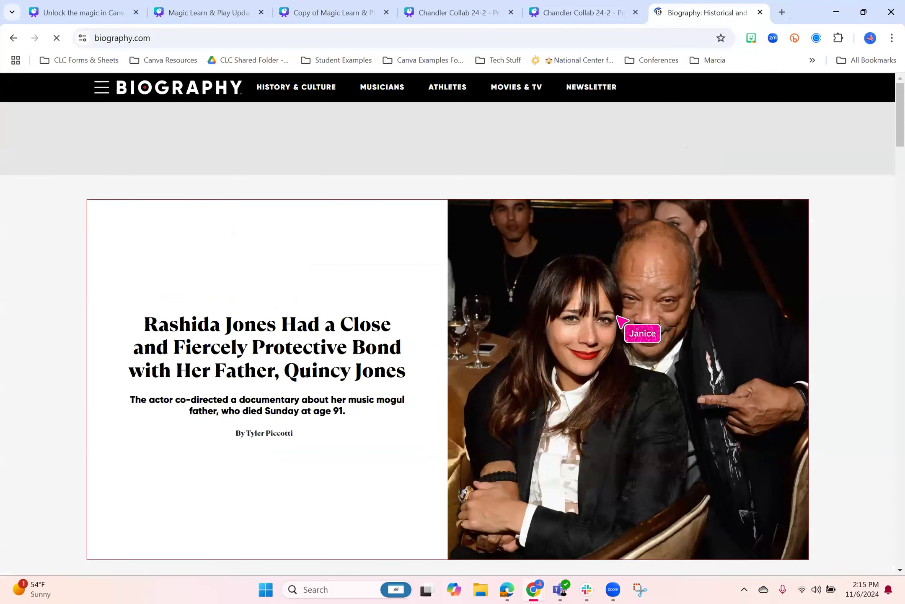
Find and open the article "10 Famous Explorers Whose Discoveries Connected the World" on the Biography home page
{"action": "scroll", "coordinate": [625, 326], "scroll_direction": "down", "scroll_amount": 12}
{"action": "scroll", "coordinate": [618, 323], "scroll_direction": "down", "scroll_amount": 15}
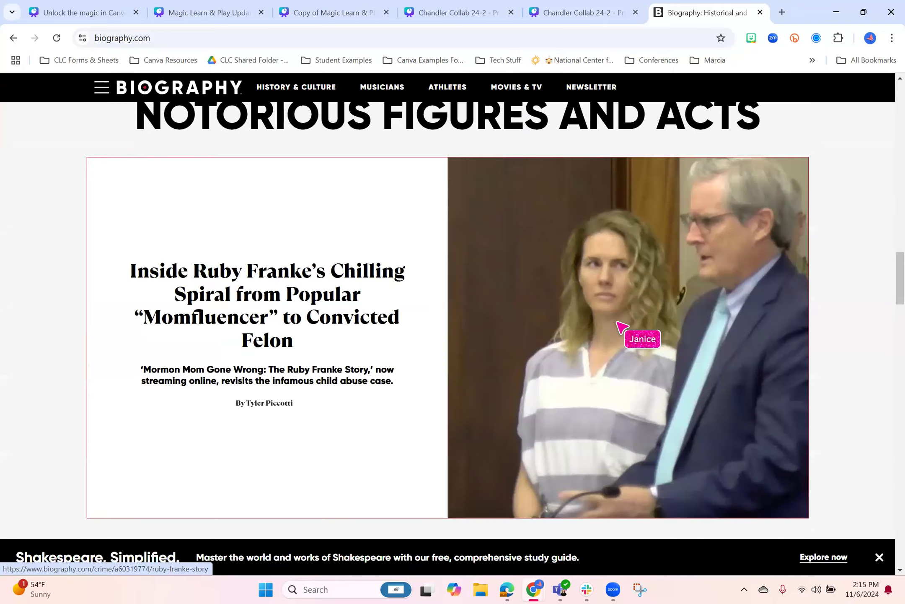
{"action": "scroll", "coordinate": [621, 329], "scroll_direction": "down", "scroll_amount": 10}
{"action": "scroll", "coordinate": [622, 333], "scroll_direction": "up", "scroll_amount": 11}
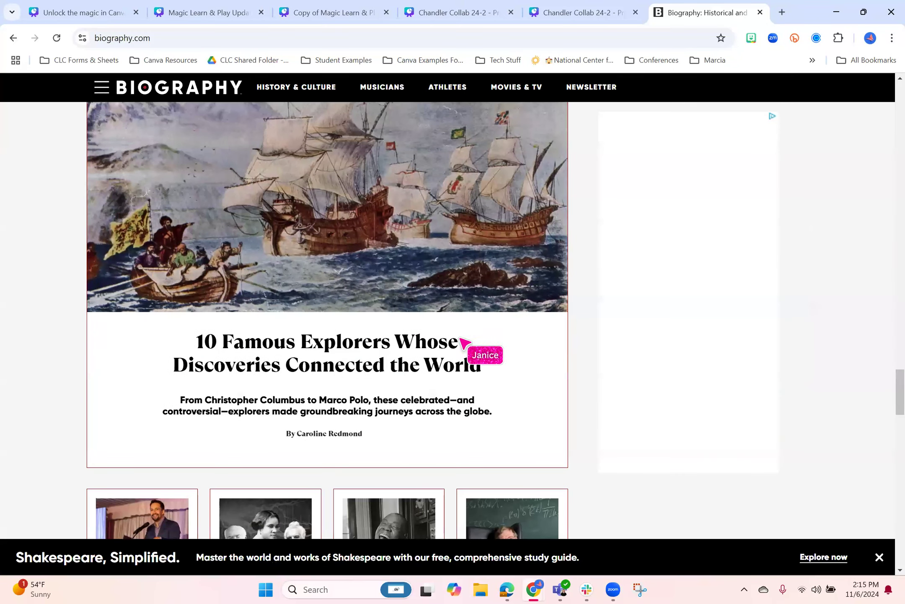
{"action": "left_click", "coordinate": [396, 362]}
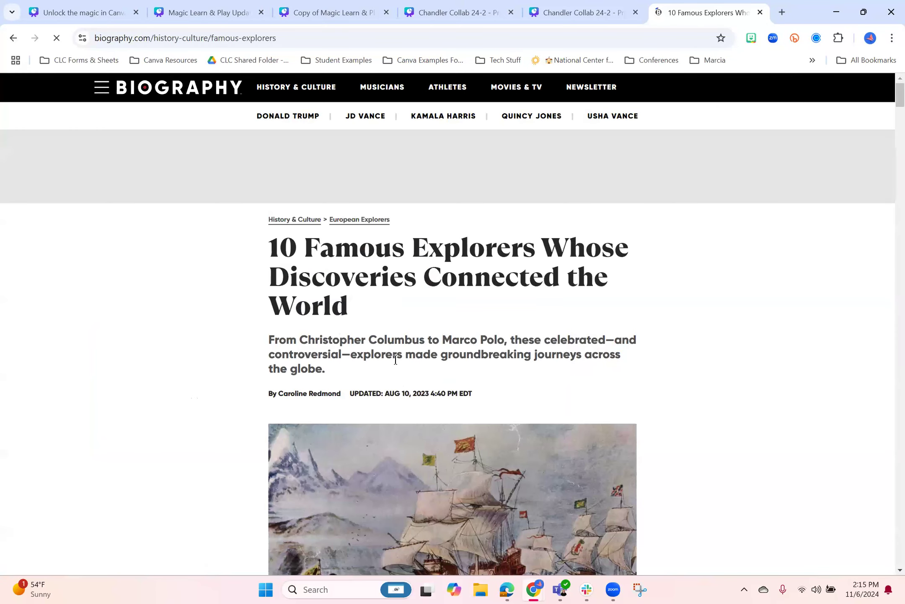
Copy the web address of the famous explorers article
{"action": "left_click", "coordinate": [312, 36]}
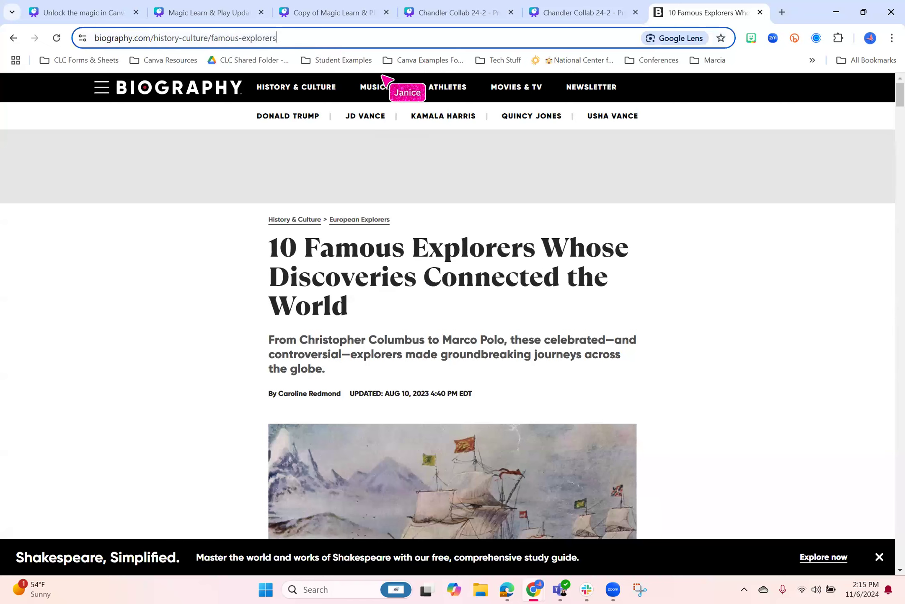
{"action": "right_click", "coordinate": [251, 41]}
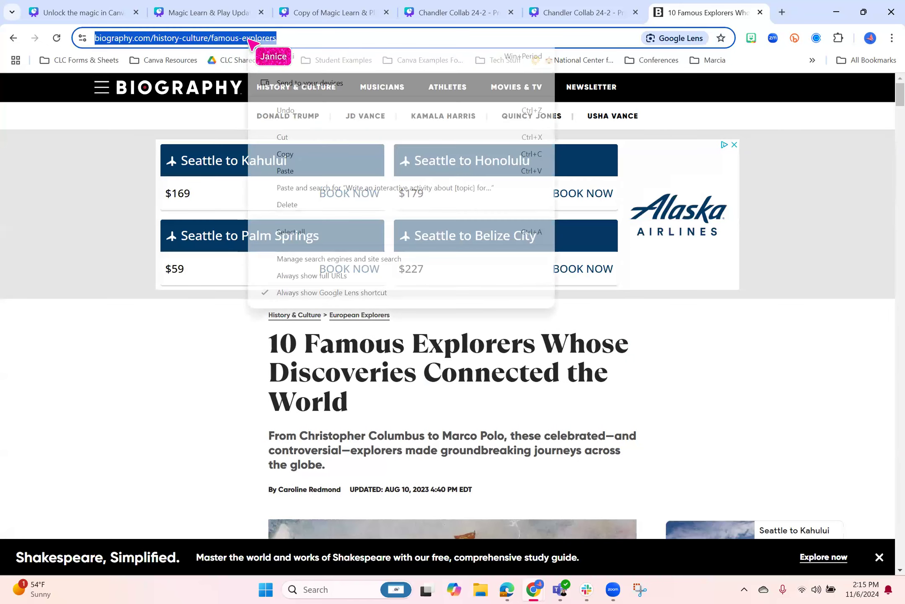
{"action": "left_click", "coordinate": [285, 154]}
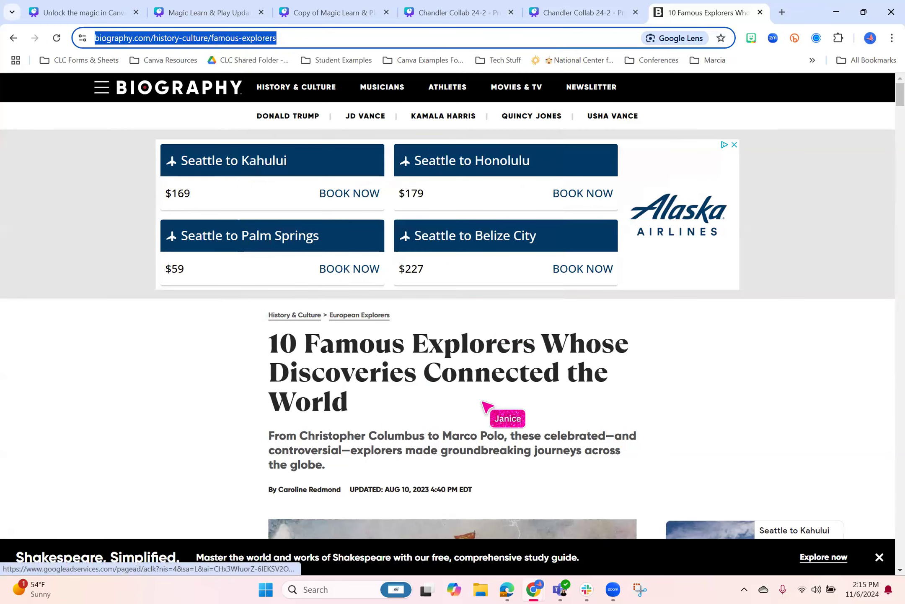
{"action": "scroll", "coordinate": [485, 377], "scroll_direction": "down", "scroll_amount": 5}
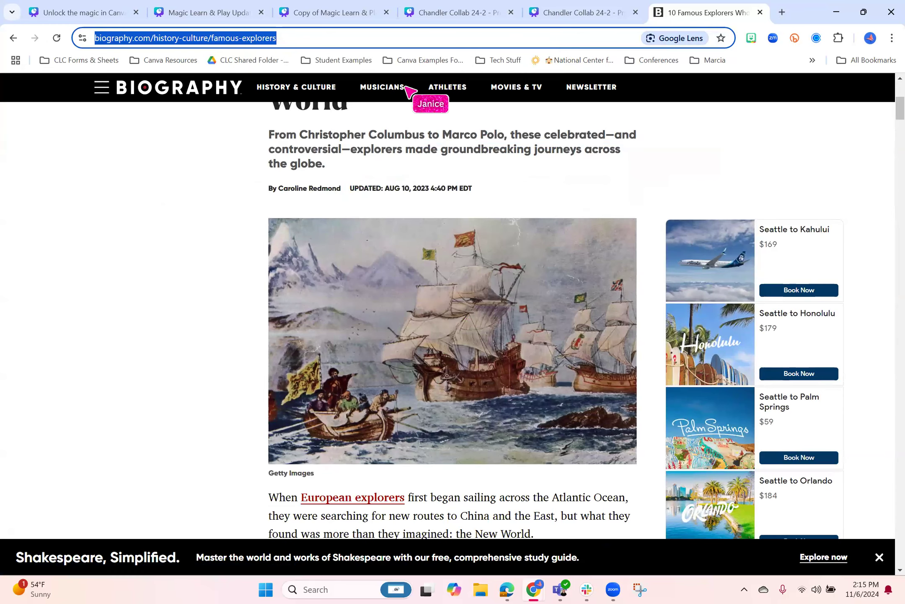
Return to the Copy of Magic Learn & Play Updated design and start an empty Magic Write prompt on page 11
{"action": "left_click", "coordinate": [222, 11]}
{"action": "left_click", "coordinate": [96, 12]}
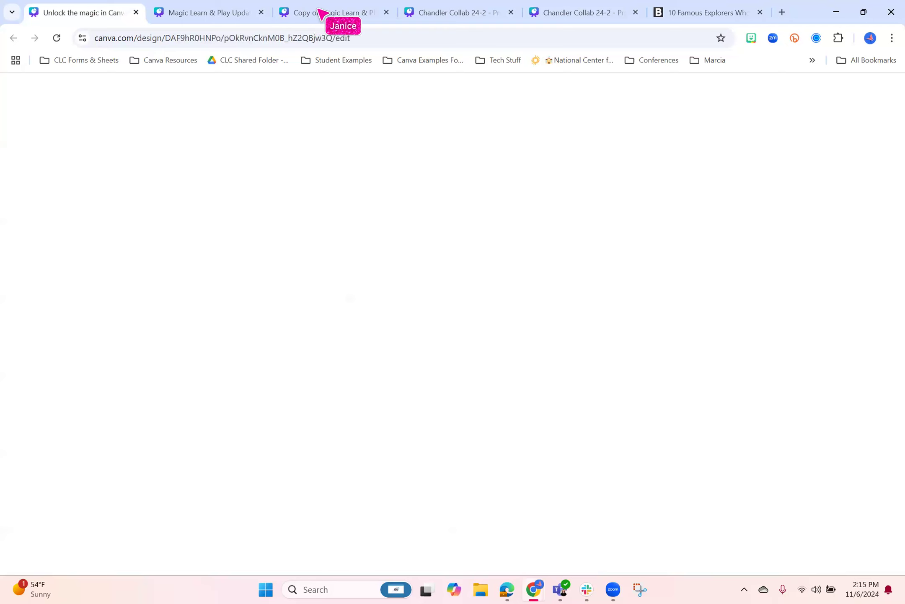
{"action": "left_click", "coordinate": [319, 13]}
{"action": "left_click", "coordinate": [21, 215]}
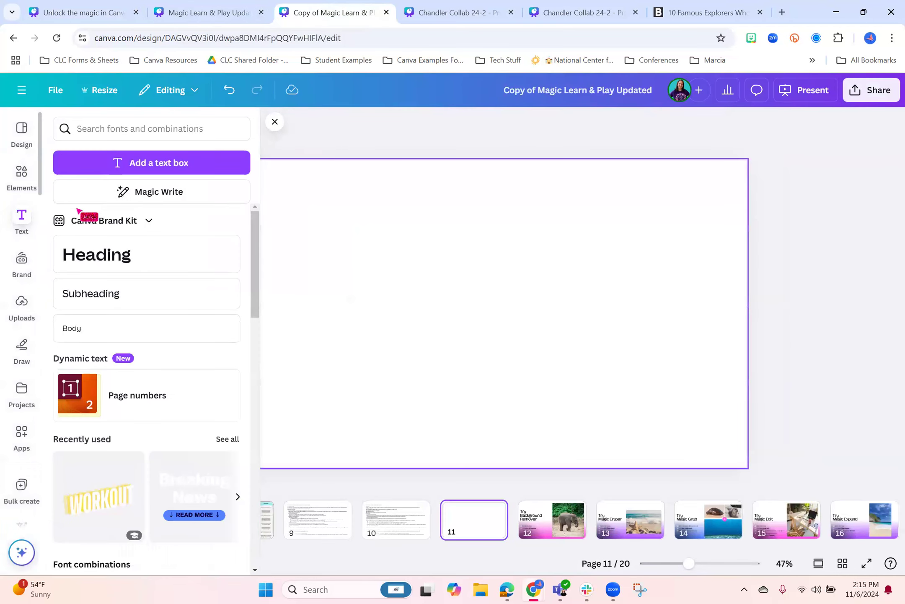
{"action": "left_click", "coordinate": [163, 194]}
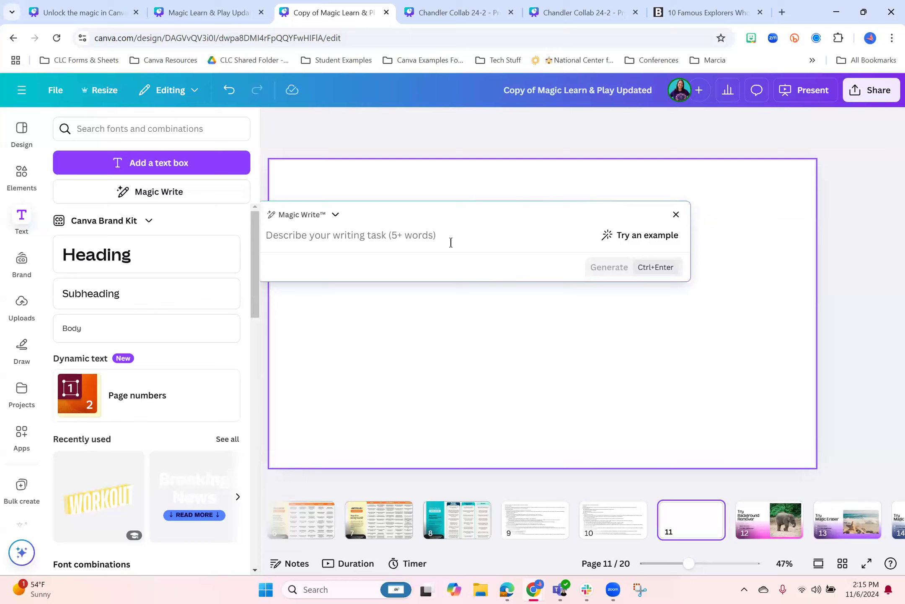
{"action": "type", "text": "Writ"}
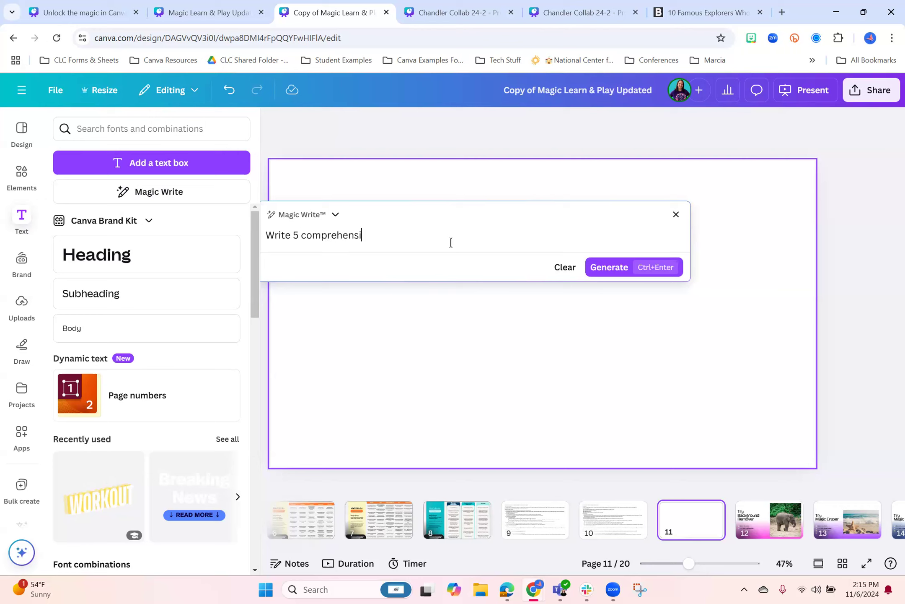
{"action": "type", "text": "e 5 comprehens"}
{"action": "key", "text": "ctrl+a"}
{"action": "type", "text": "rEWR"}
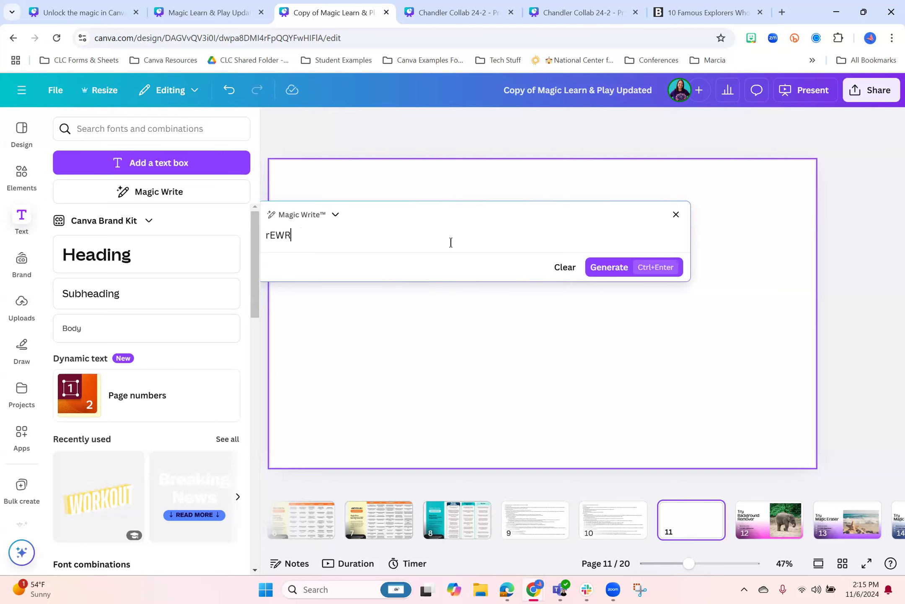
{"action": "type", "text": "IT"}
{"action": "key", "text": "BackSpace"}
{"action": "key", "text": "BackSpace"}
{"action": "key", "text": "BackSpace"}
{"action": "key", "text": "BackSpace"}
{"action": "key", "text": "BackSpace"}
{"action": "key", "text": "BackSpace"}
Generate Magic Write text from "Summarize this for my 2nd graders and write 3 comprehension questions:" followed by the copied article link
{"action": "type", "text": "Summarize this fo"}
{"action": "type", "text": "r my 2n"}
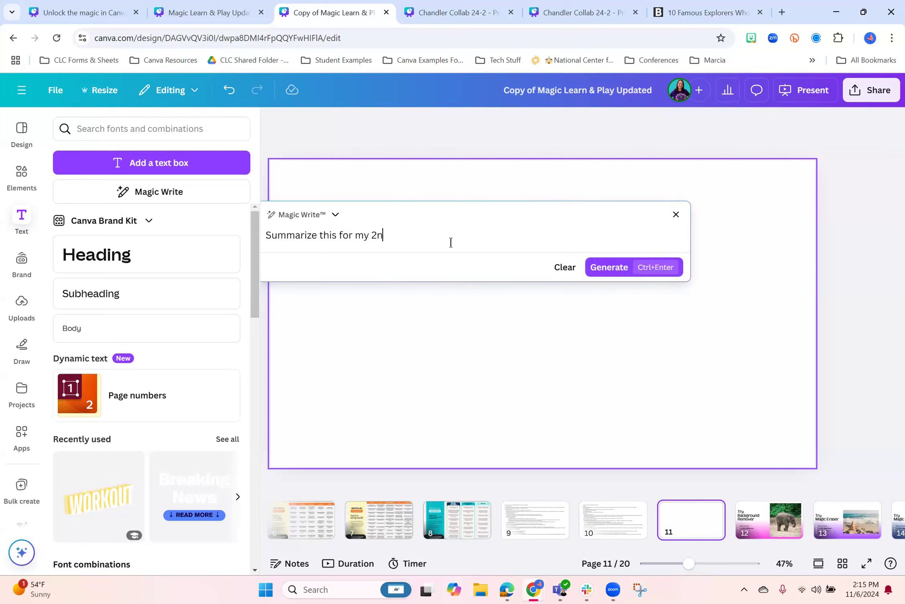
{"action": "type", "text": "d graders and write 3 comprehen"}
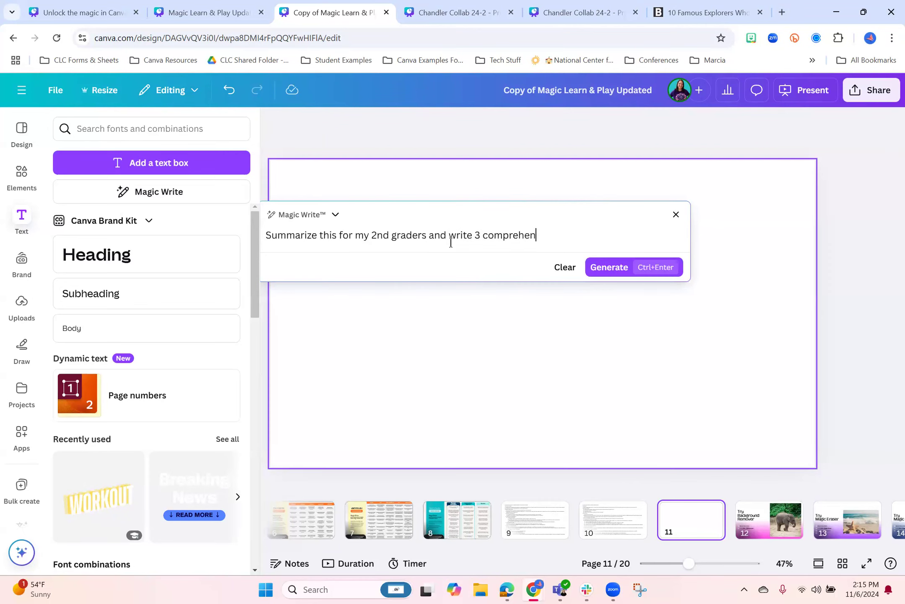
{"action": "type", "text": "sion questions:"}
{"action": "key", "text": "ctrl+v"}
{"action": "key", "text": "ctrl+Return"}
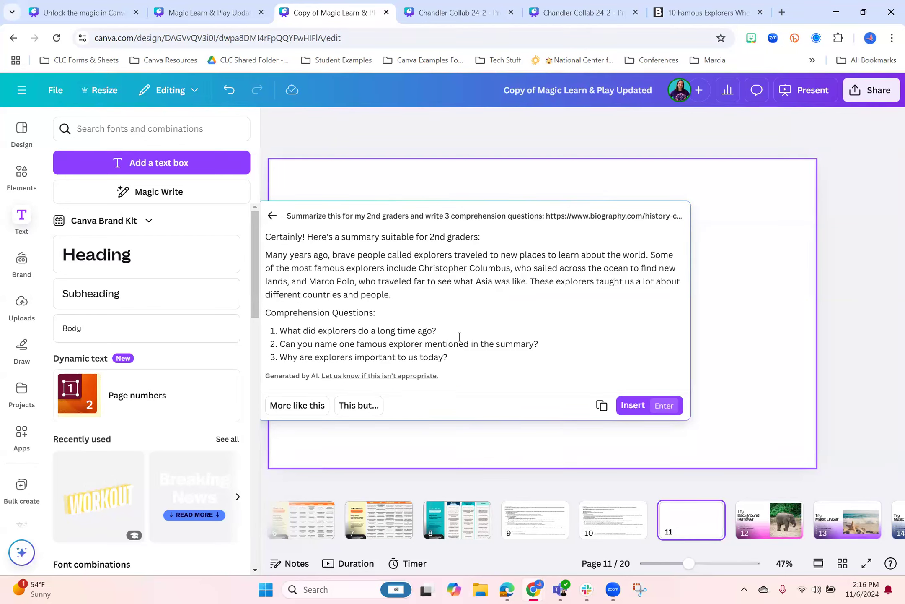
Insert the generated summary and comprehension questions on page 11, and go to the Try Background Remover page 12
{"action": "key", "text": "Return"}
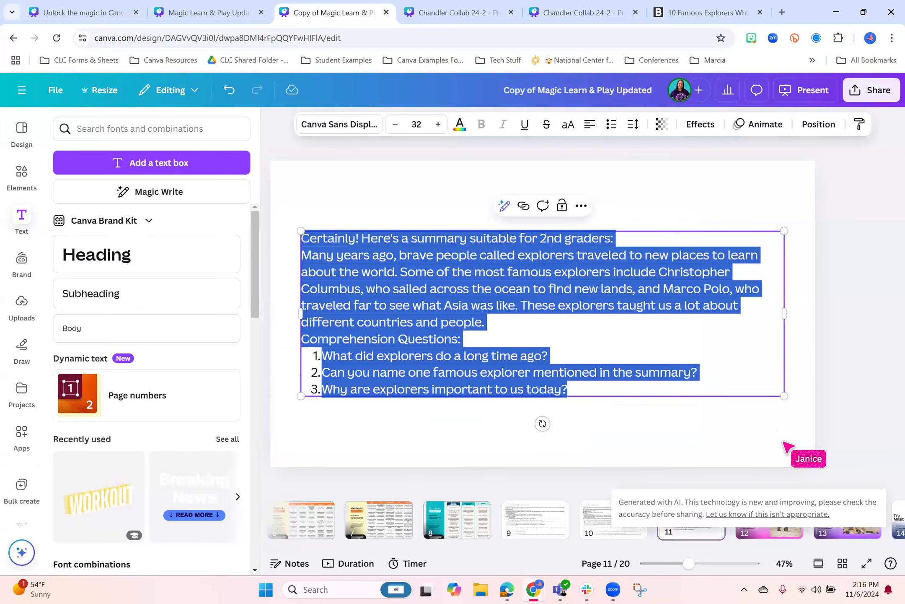
{"action": "left_click", "coordinate": [783, 442]}
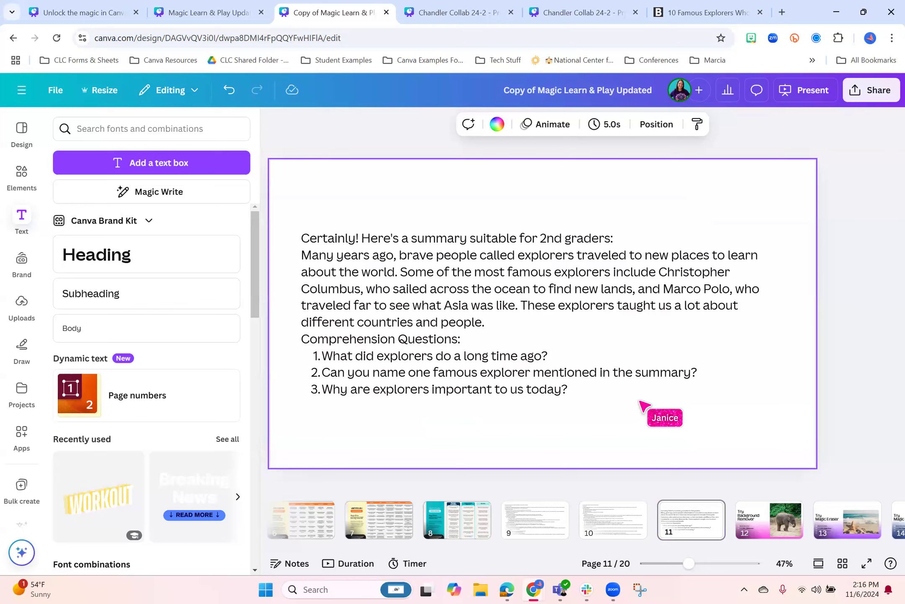
{"action": "left_click", "coordinate": [274, 122]}
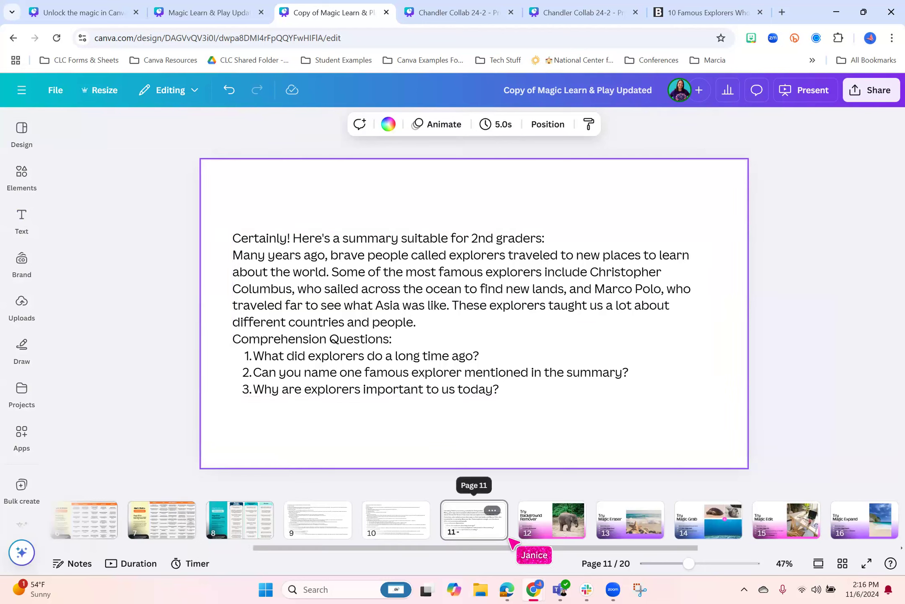
{"action": "left_click", "coordinate": [536, 536]}
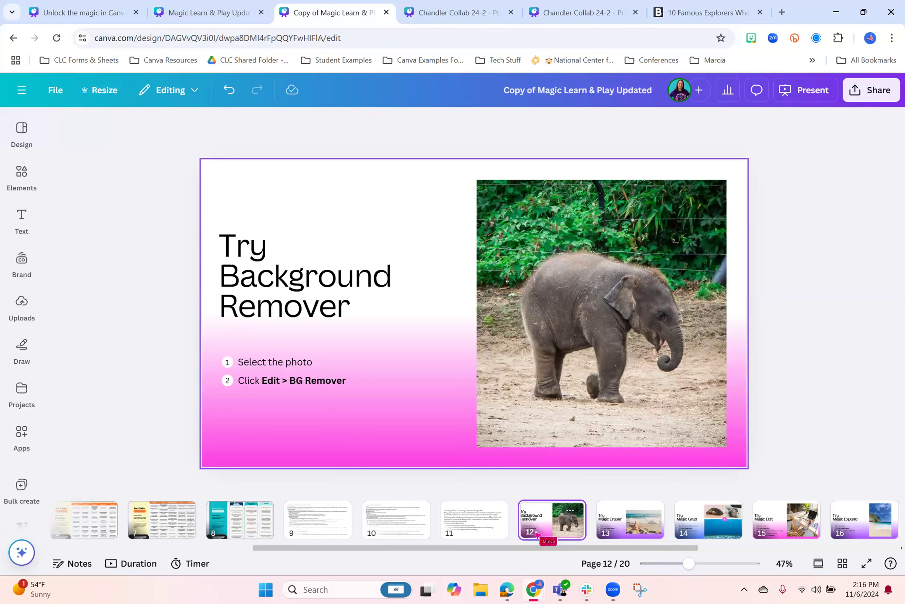
{"action": "left_click_drag", "start_coordinate": [486, 549], "coordinate": [545, 558]}
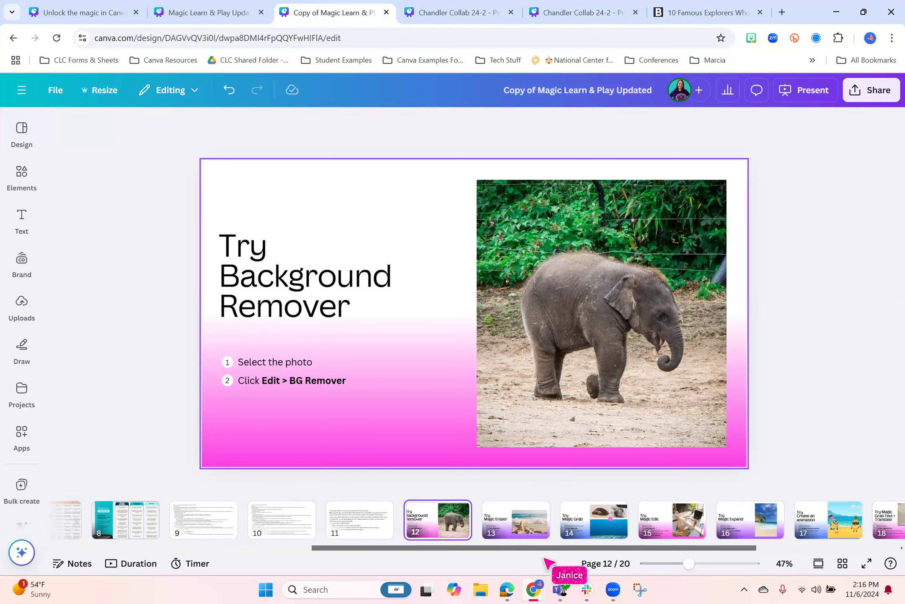
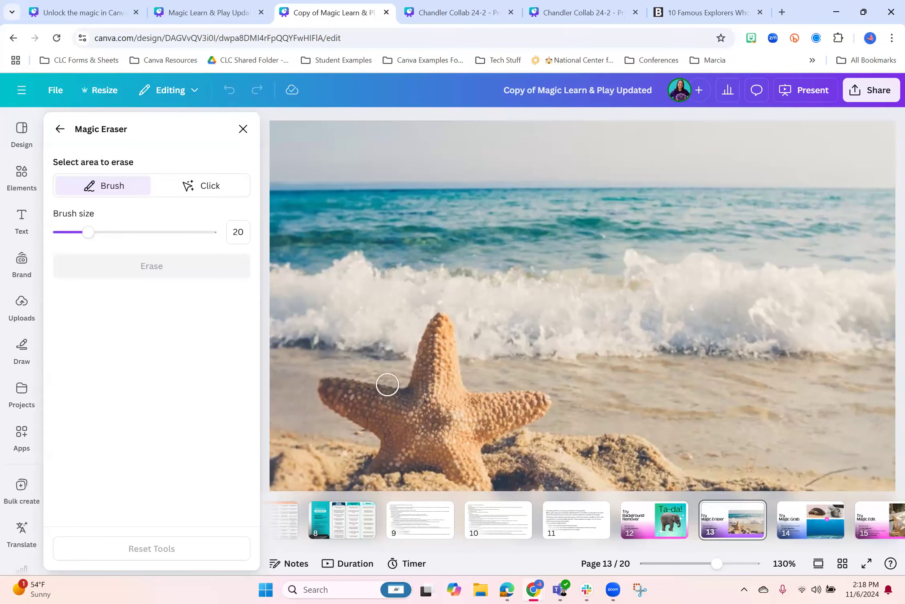
Erase the whole starfish from the beach photo with Magic Eraser's Click selection, and close the tool
{"action": "left_click", "coordinate": [211, 188]}
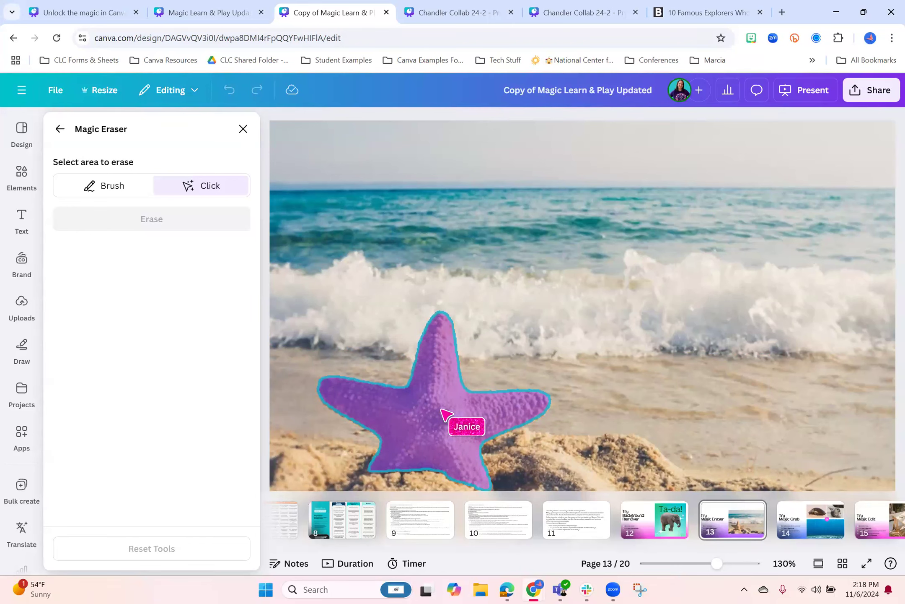
{"action": "left_click", "coordinate": [443, 413]}
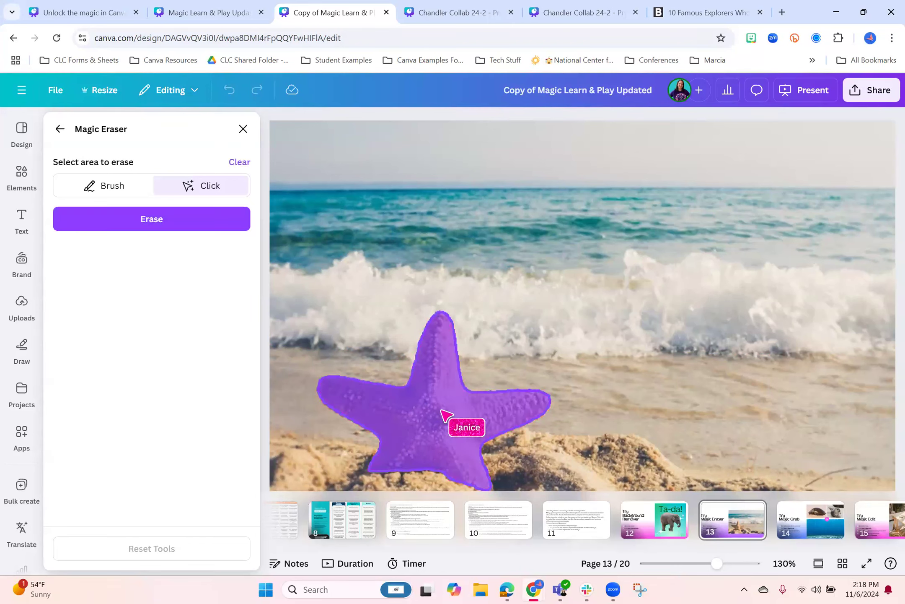
{"action": "left_click", "coordinate": [169, 221]}
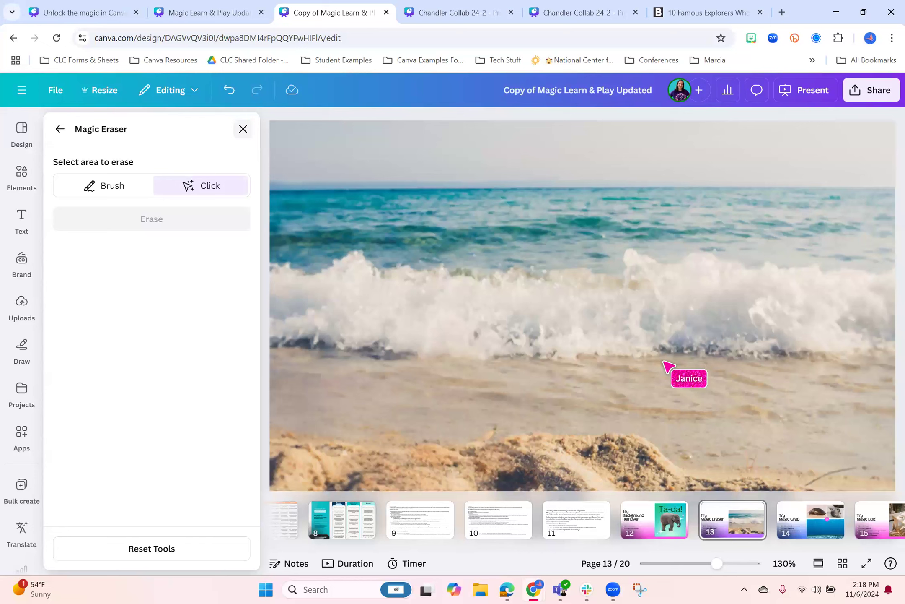
{"action": "left_click", "coordinate": [243, 129]}
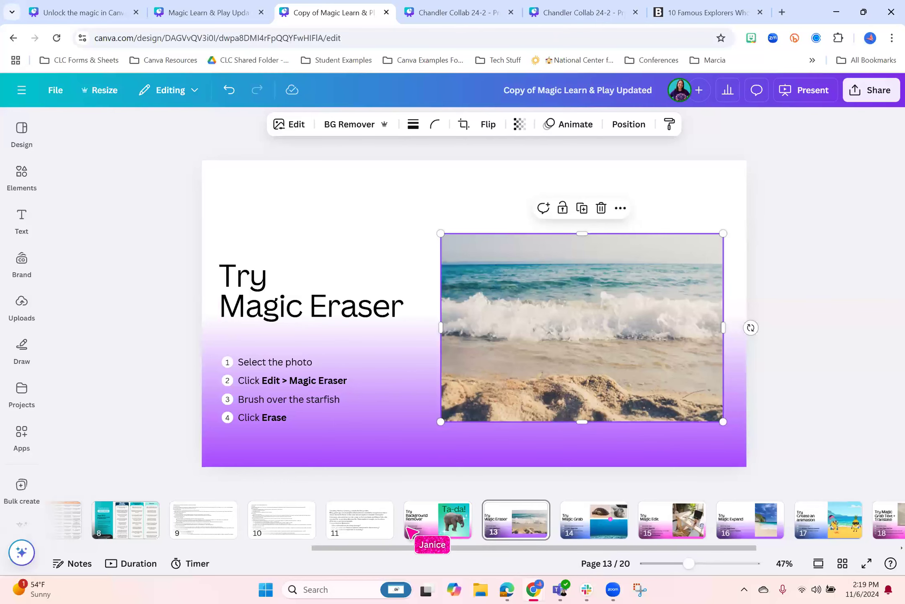
On the Try Magic Grab page 14, separate the turtle from its photo with Magic Grab and move it onto the ocean floor
{"action": "left_click", "coordinate": [419, 530]}
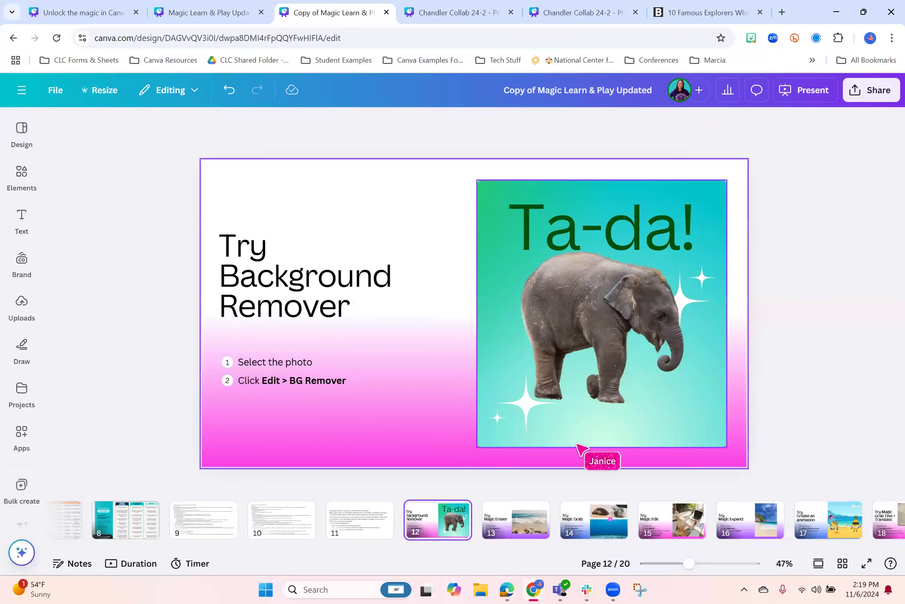
{"action": "left_click", "coordinate": [522, 530]}
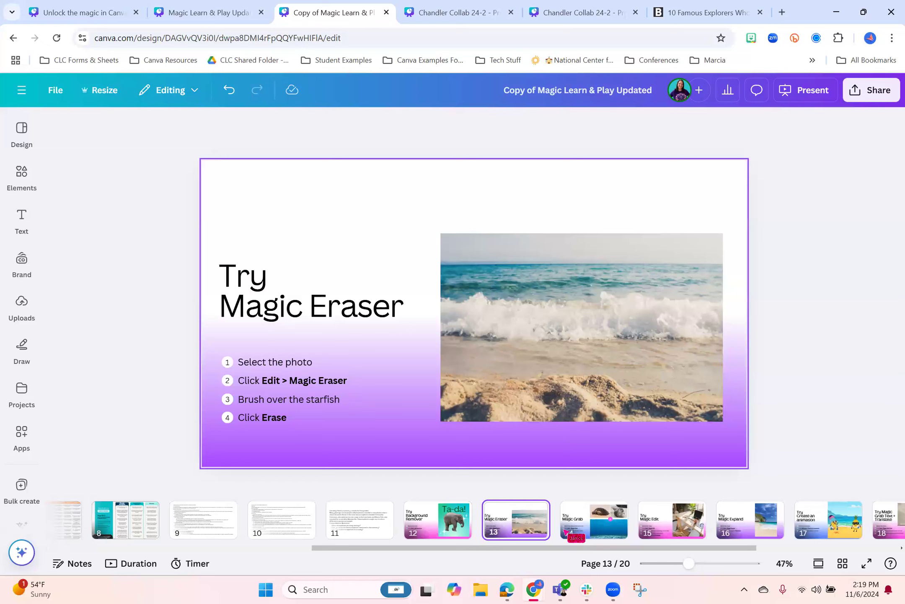
{"action": "left_click", "coordinate": [576, 524]}
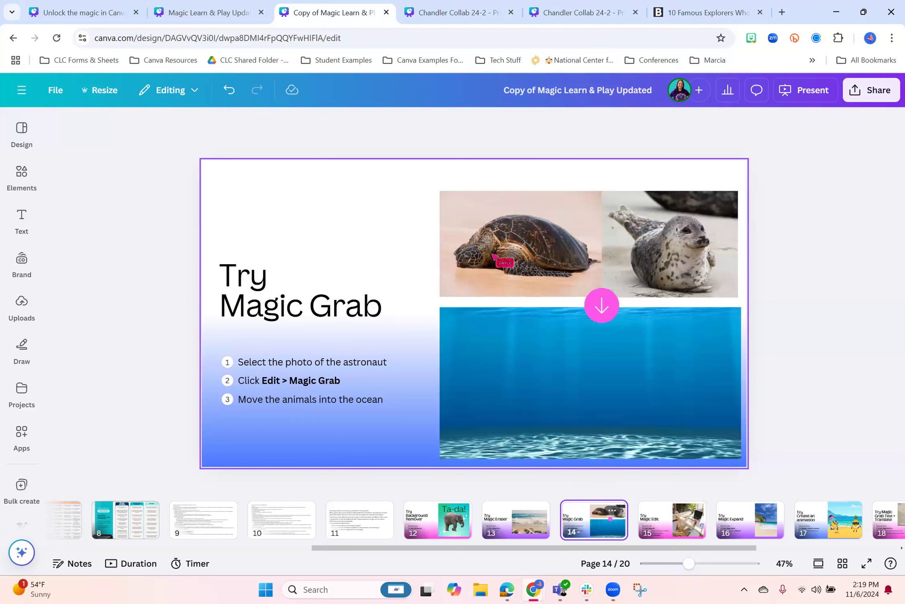
{"action": "left_click", "coordinate": [524, 245]}
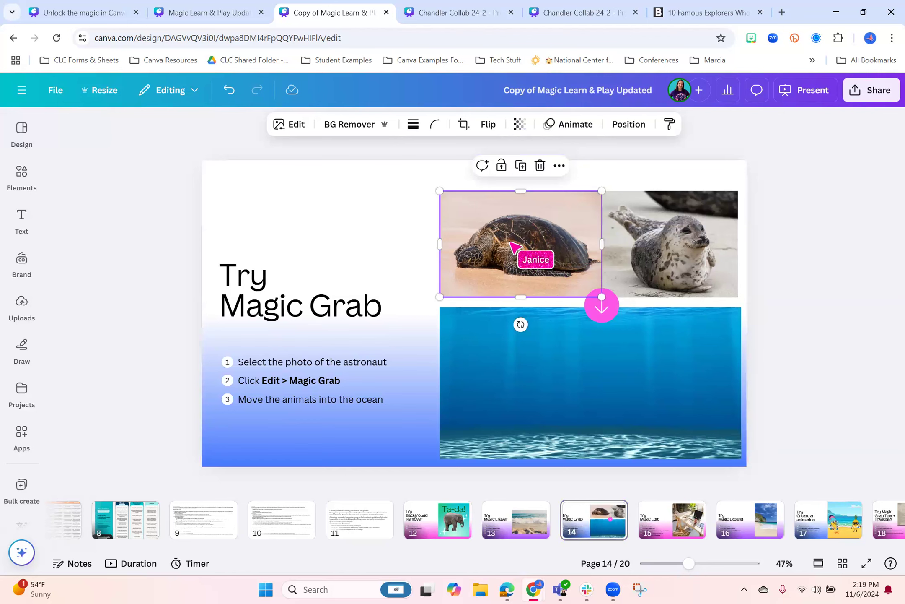
{"action": "left_click", "coordinate": [291, 124]}
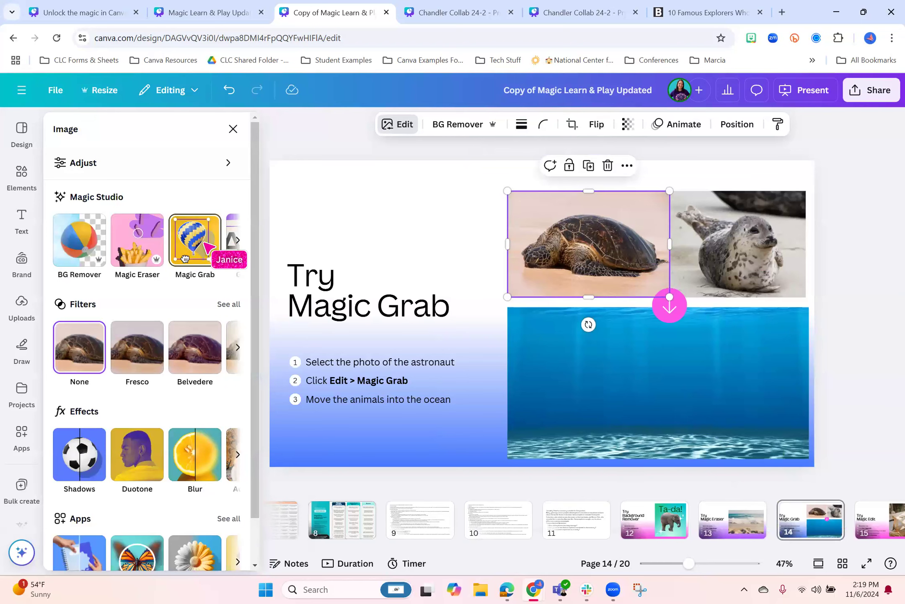
{"action": "left_click", "coordinate": [185, 259]}
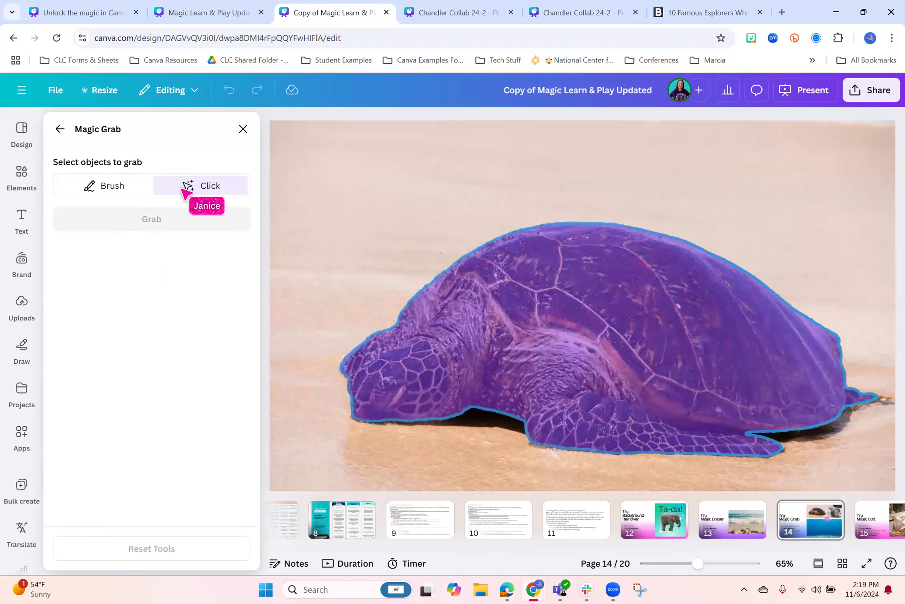
{"action": "left_click", "coordinate": [586, 263]}
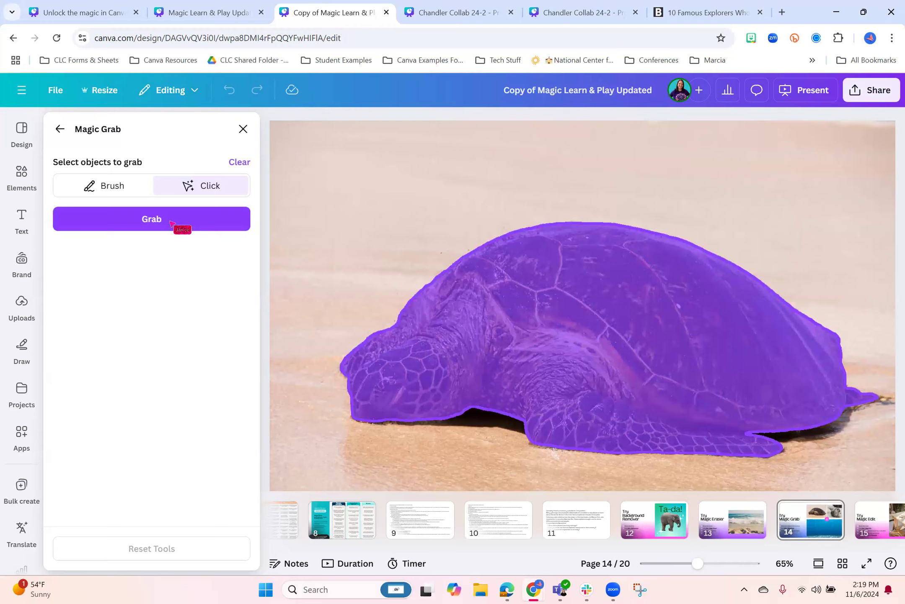
{"action": "left_click", "coordinate": [156, 225]}
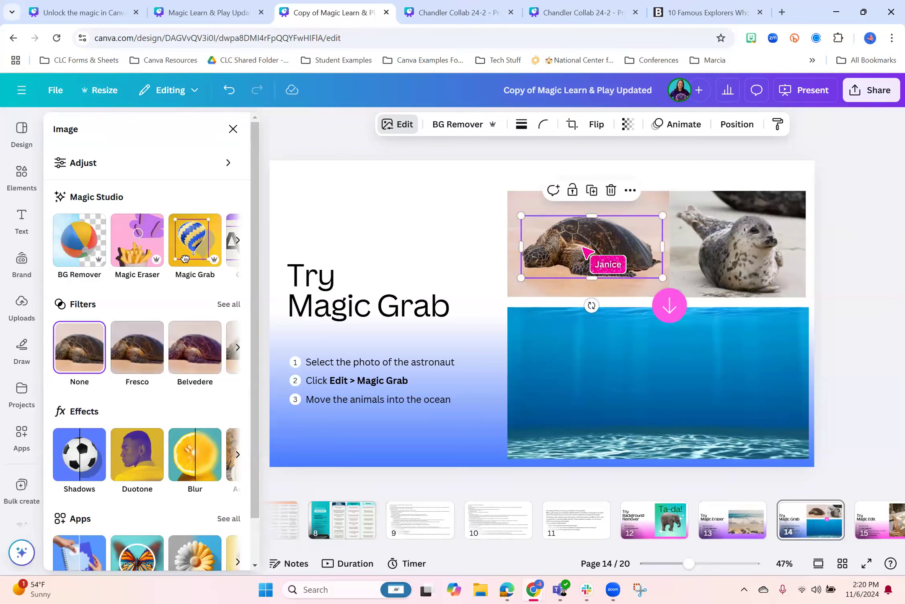
{"action": "left_click_drag", "start_coordinate": [732, 428], "coordinate": [589, 420]}
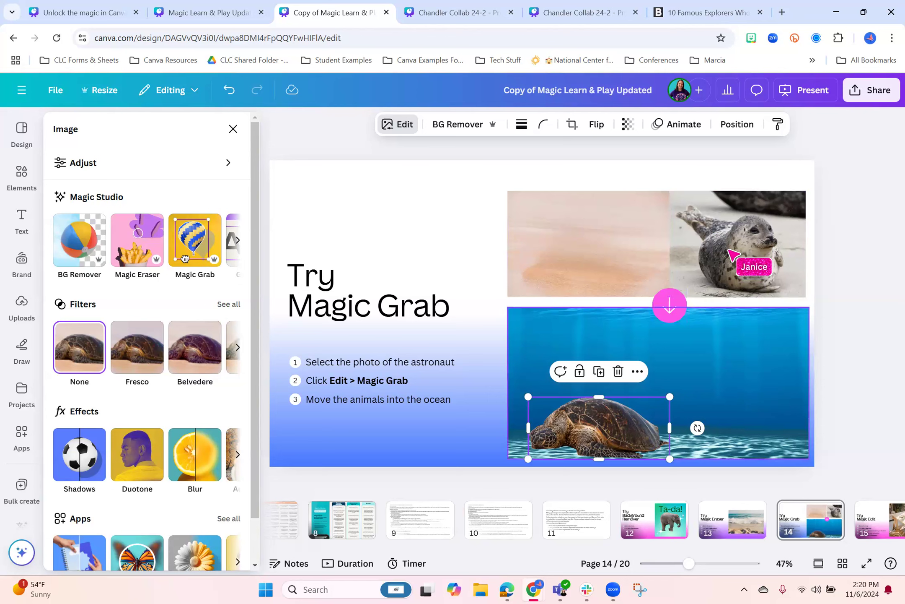
Separate the seal from its photo with Magic Grab, placing one seal beside the ocean turtle and one on the emptied turtle photo
{"action": "left_click", "coordinate": [185, 259]}
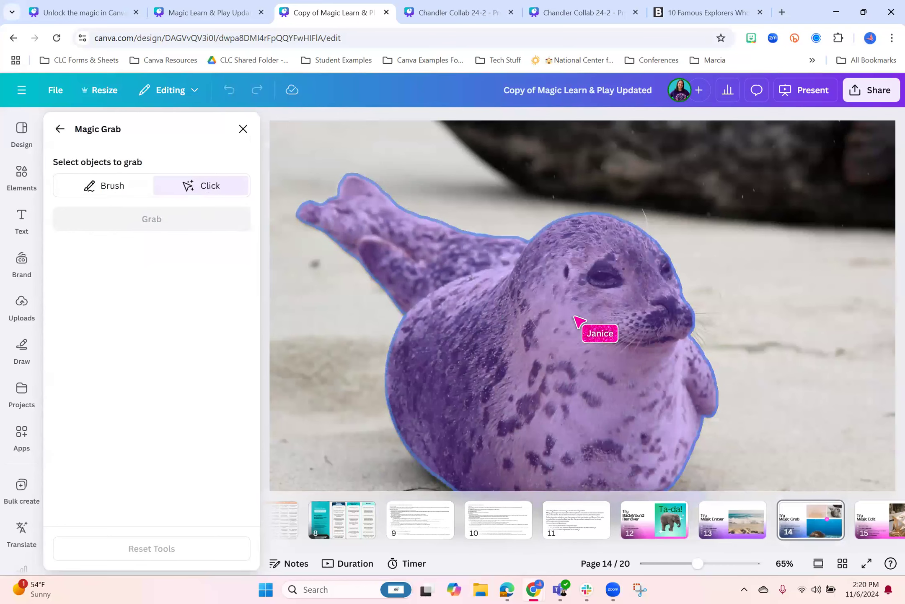
{"action": "left_click", "coordinate": [575, 319]}
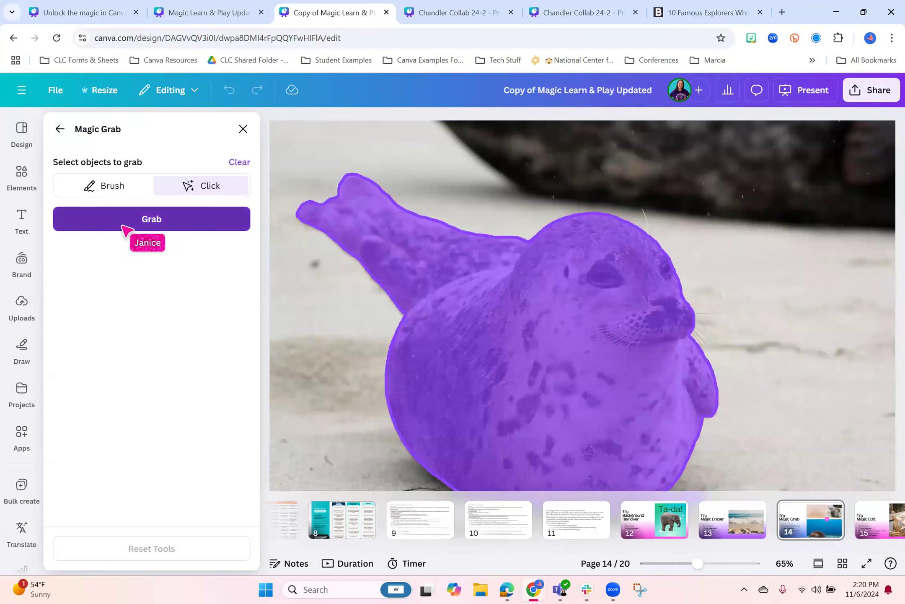
{"action": "left_click", "coordinate": [125, 225]}
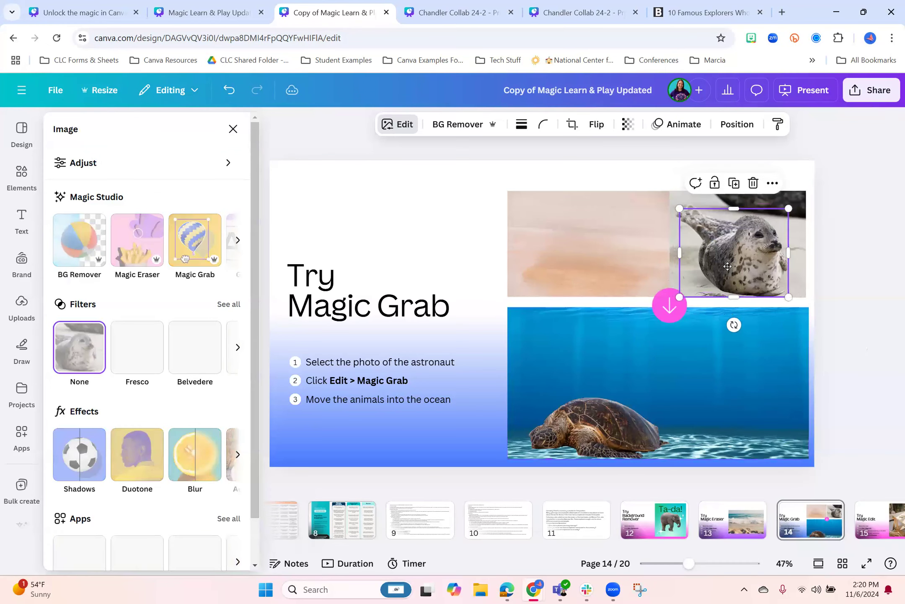
{"action": "left_click_drag", "start_coordinate": [728, 266], "coordinate": [663, 267]}
{"action": "left_click_drag", "start_coordinate": [694, 417], "coordinate": [696, 423]}
{"action": "left_click_drag", "start_coordinate": [730, 247], "coordinate": [579, 245]}
{"action": "key", "text": "Escape"}
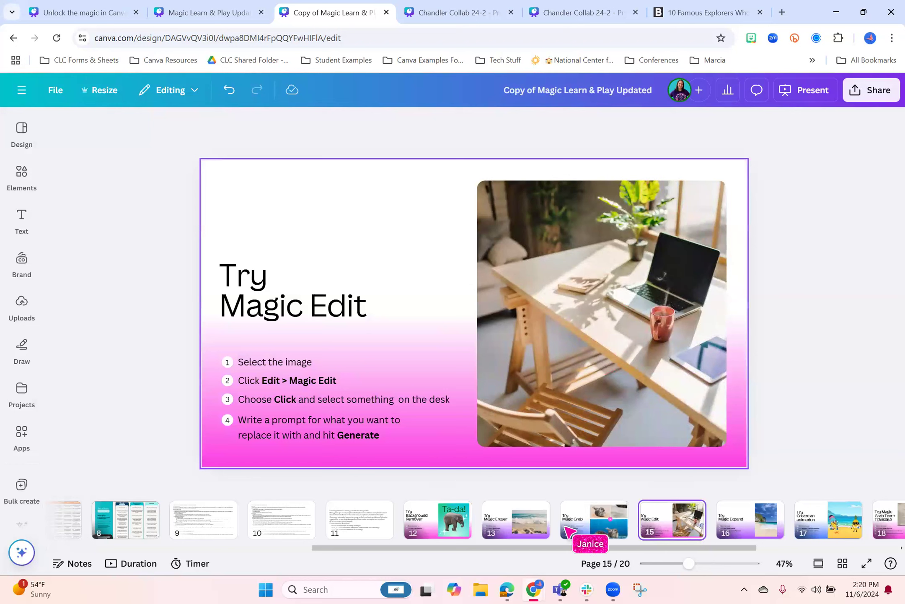
Review the Background Remover, Magic Eraser and Magic Grab pages 12 to 14, and return to the Try Magic Edit page 15
{"action": "left_click", "coordinate": [436, 525]}
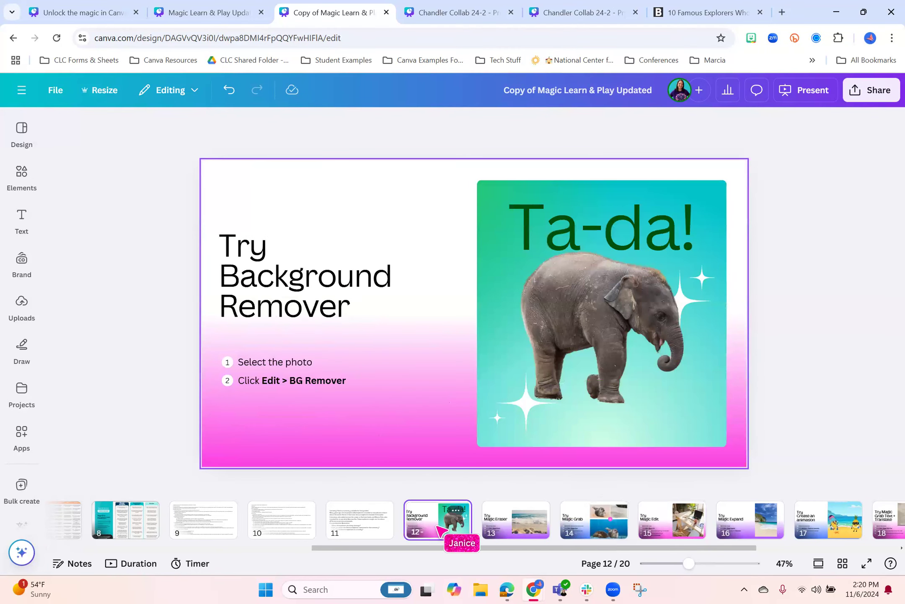
{"action": "left_click", "coordinate": [519, 526]}
{"action": "left_click", "coordinate": [581, 526]}
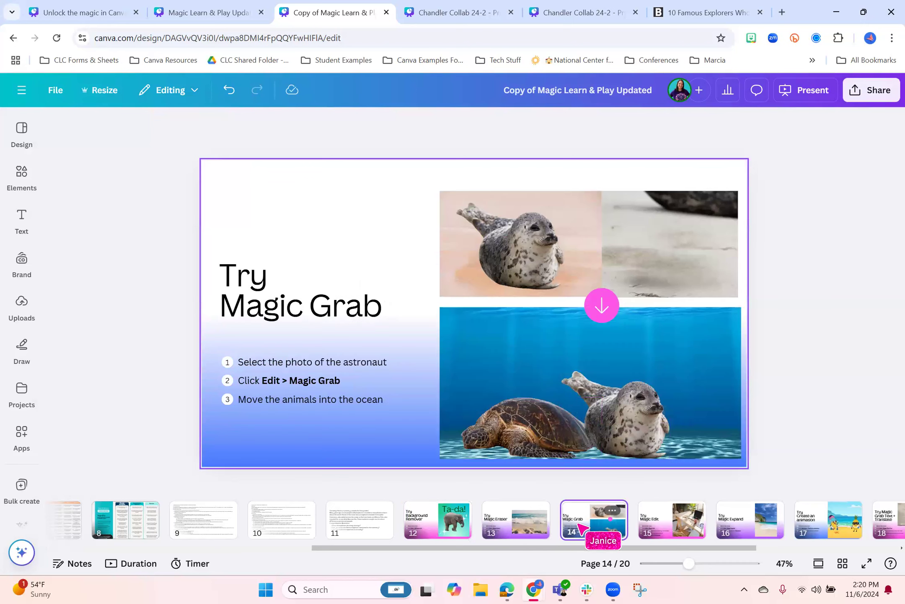
{"action": "left_click", "coordinate": [661, 525]}
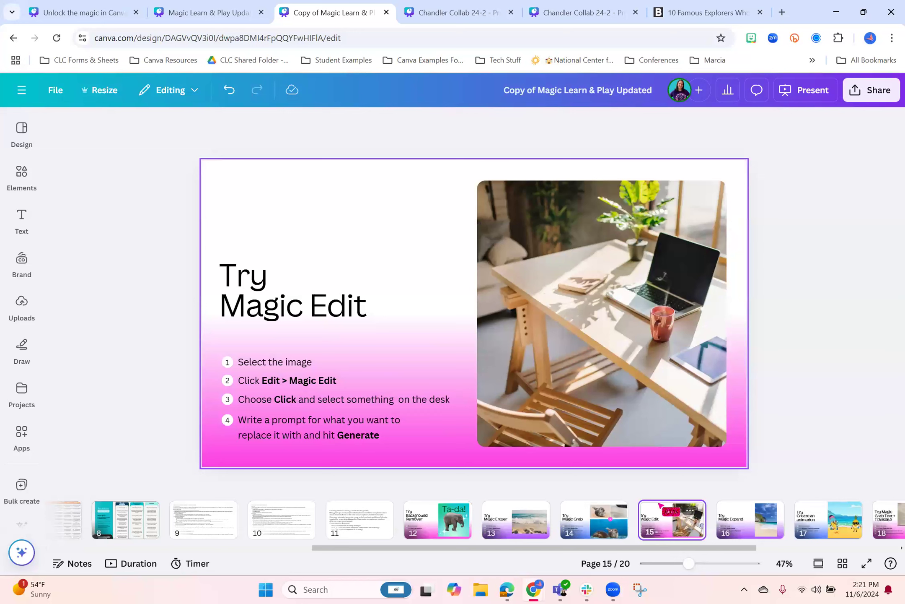
Open the desk photo on page 15 in Magic Edit and mark the potted plant at the desk's edge with Click selection
{"action": "left_click", "coordinate": [635, 336]}
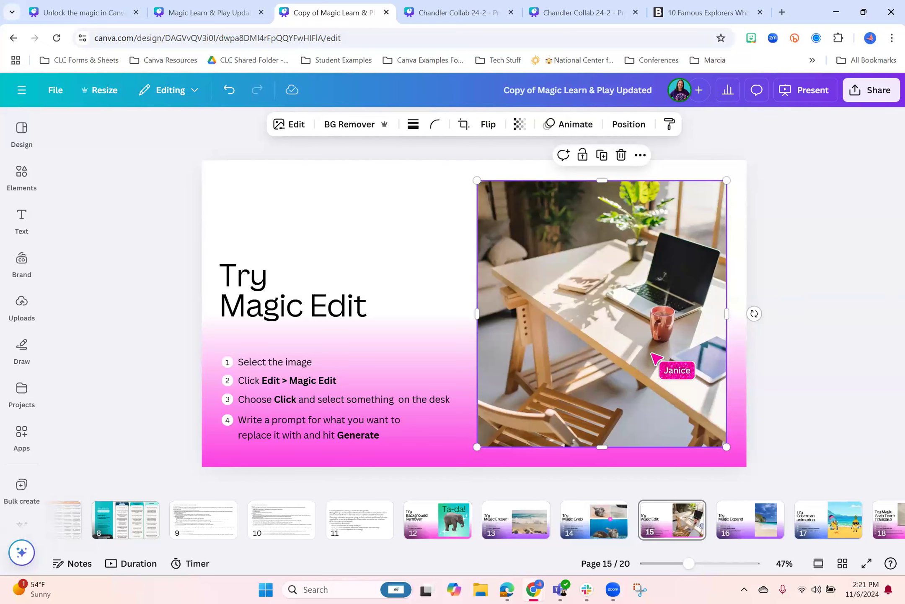
{"action": "left_click", "coordinate": [289, 124]}
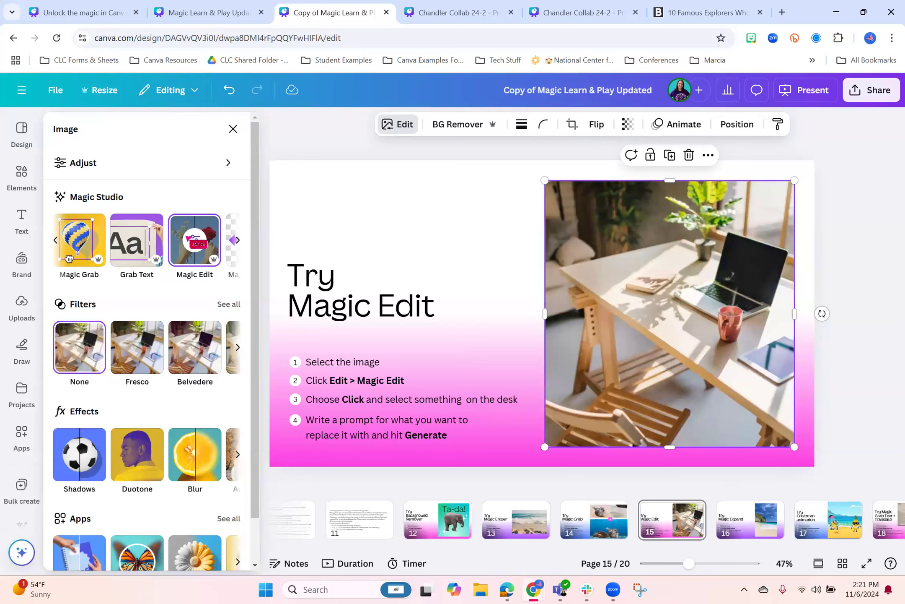
{"action": "left_click", "coordinate": [190, 240]}
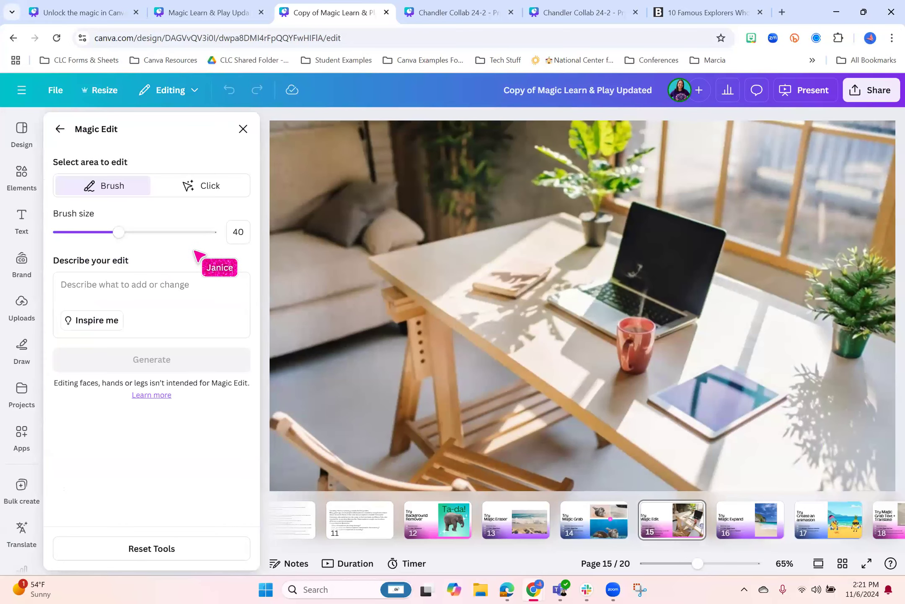
{"action": "left_click", "coordinate": [61, 129]}
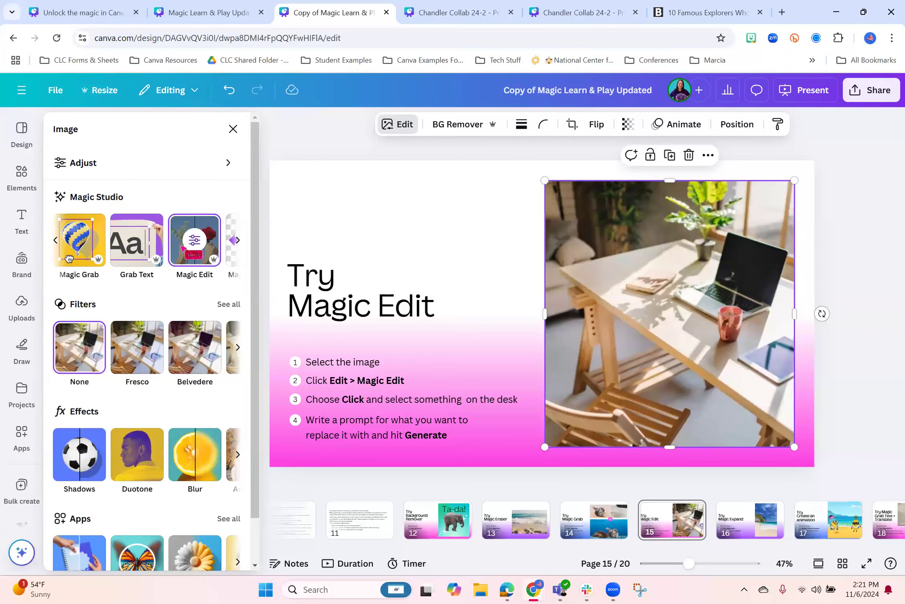
{"action": "left_click", "coordinate": [194, 241]}
{"action": "left_click", "coordinate": [209, 188]}
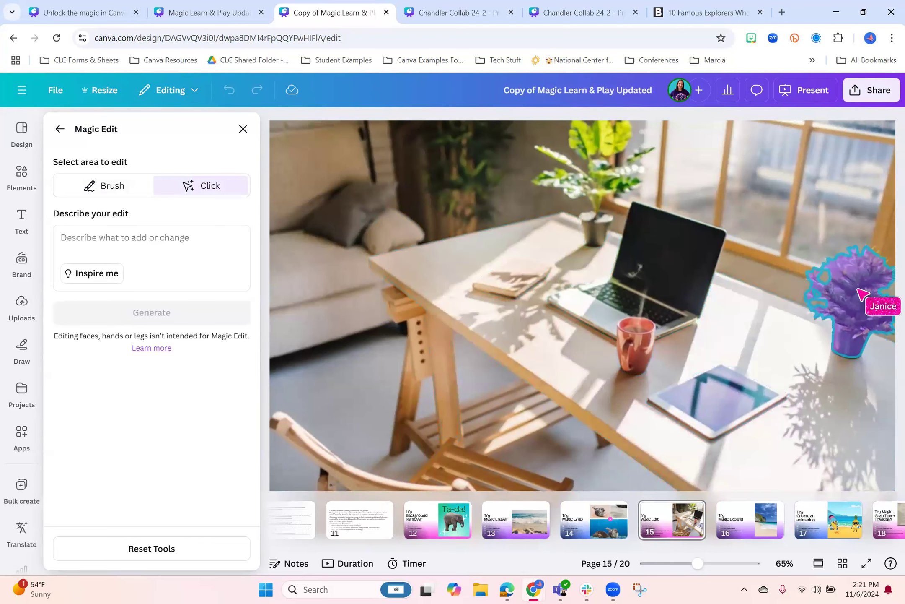
{"action": "left_click", "coordinate": [834, 292]}
Generate Magic Edit replacements for the marked plant from the description "a tower of cupcakes"
{"action": "left_click", "coordinate": [109, 241]}
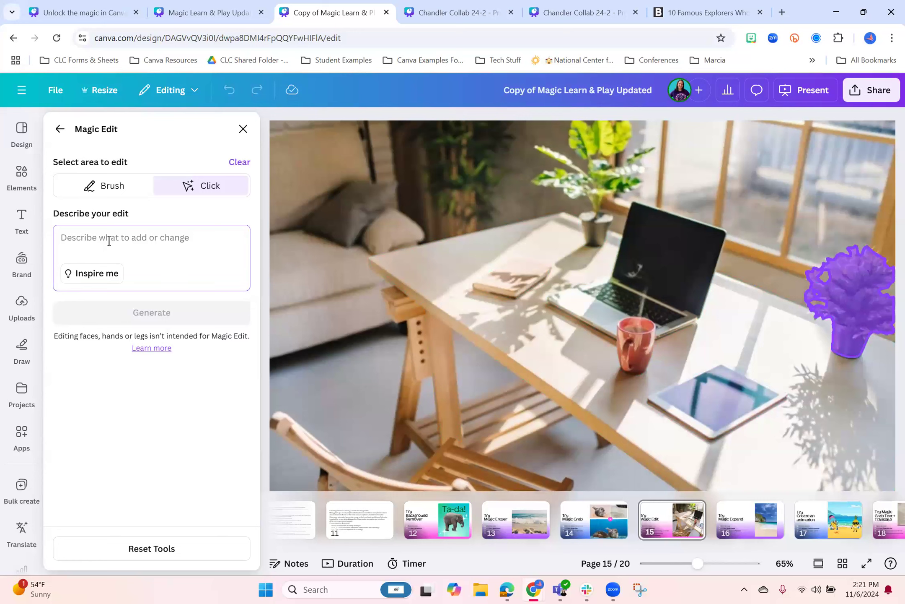
{"action": "type", "text": "a tower of cupcakes"}
{"action": "left_click", "coordinate": [161, 313]}
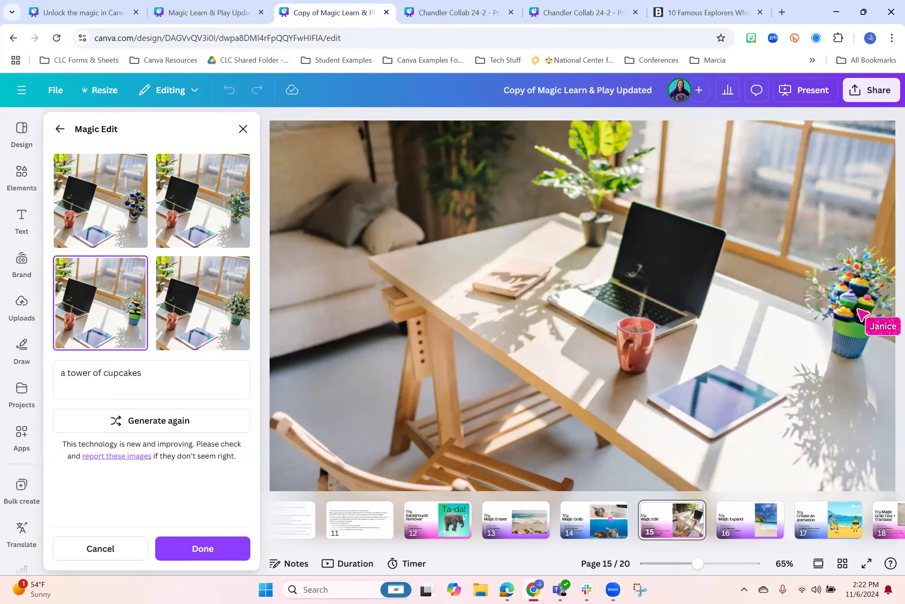
Compare the generated cupcake variations and apply the second one to the desk photo
{"action": "left_click", "coordinate": [216, 196]}
{"action": "left_click", "coordinate": [89, 312]}
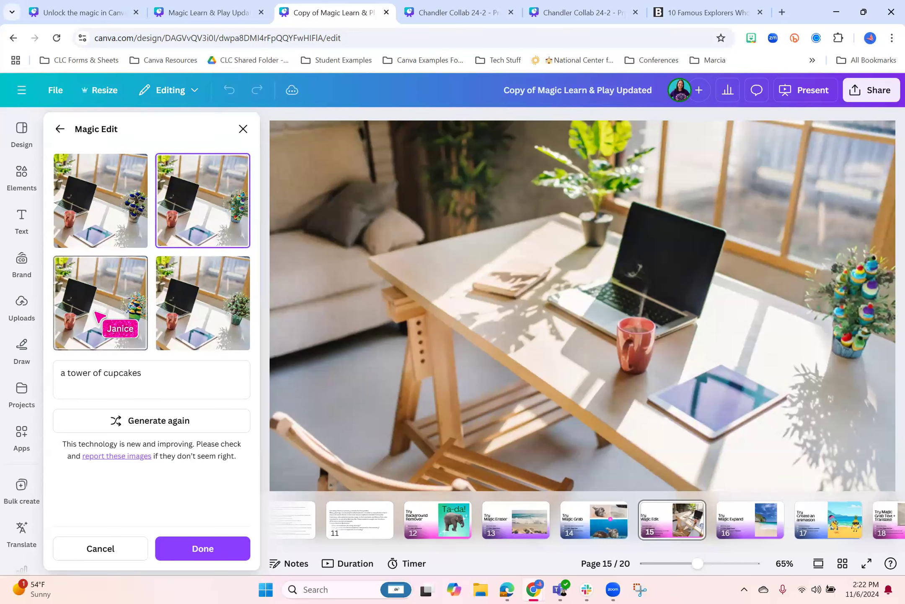
{"action": "left_click", "coordinate": [178, 323]}
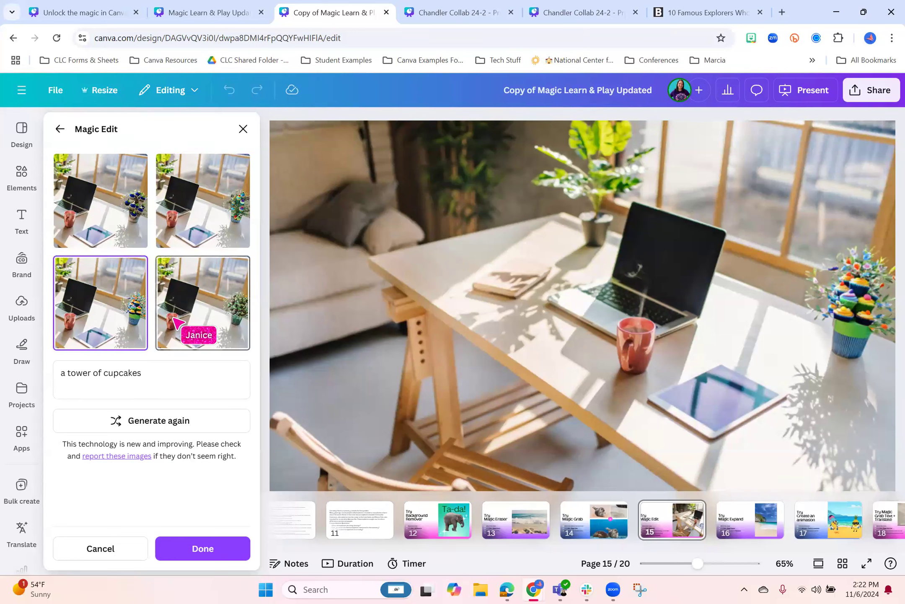
{"action": "left_click", "coordinate": [135, 230]}
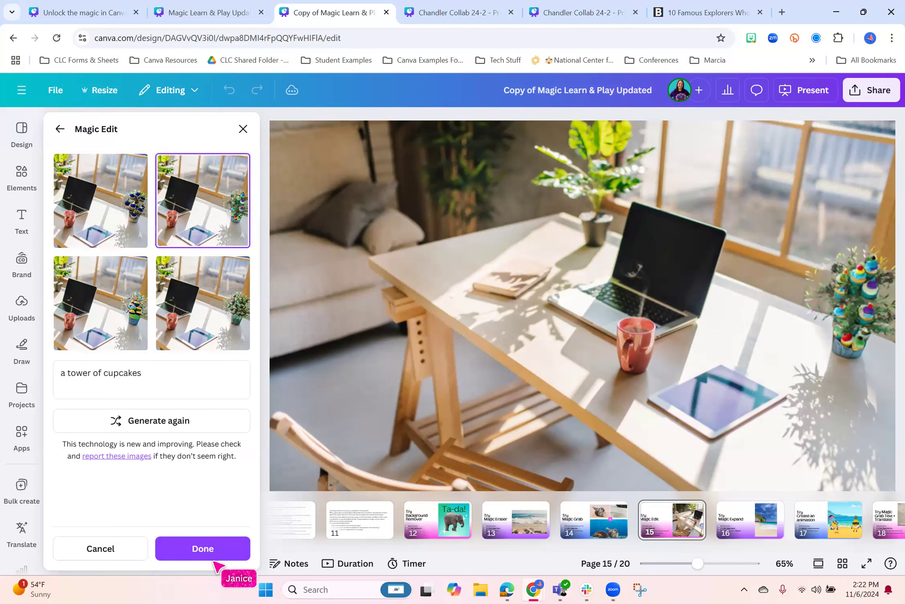
{"action": "left_click", "coordinate": [190, 548]}
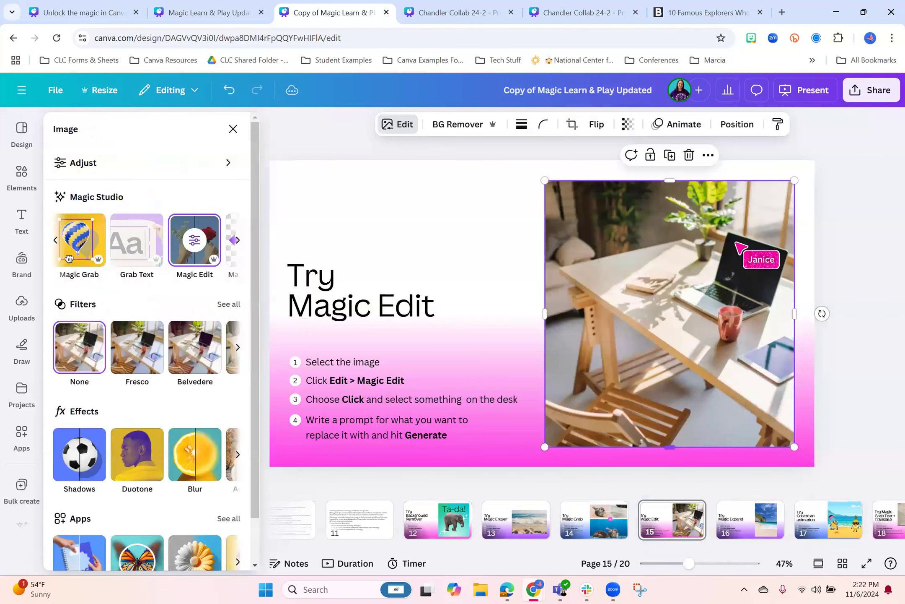
Reposition the desk photo within its frame to reveal the cupcake plant, and go to the Try Magic Expand page 16
{"action": "double_click", "coordinate": [740, 326]}
{"action": "left_click_drag", "start_coordinate": [740, 326], "coordinate": [624, 317]}
{"action": "left_click", "coordinate": [843, 289]}
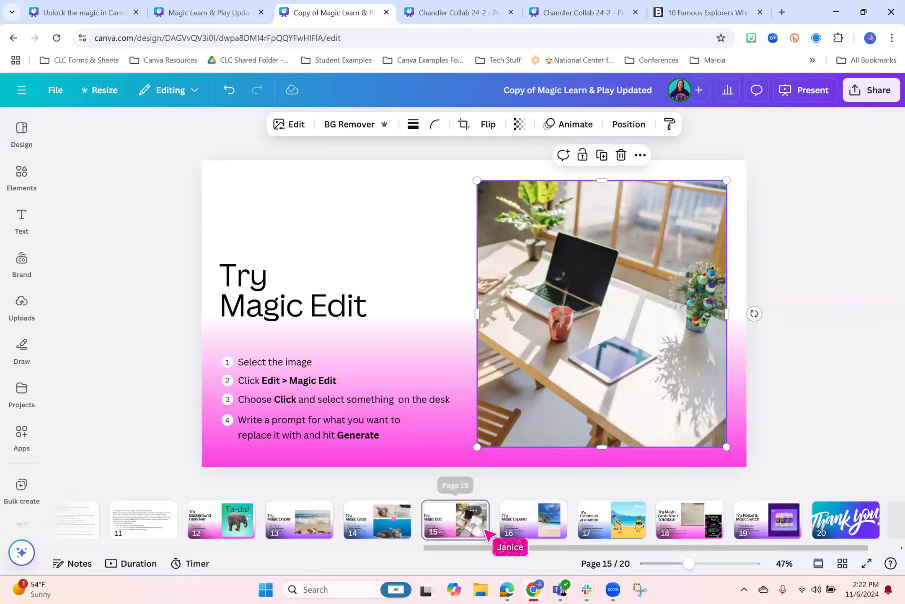
{"action": "left_click", "coordinate": [524, 528]}
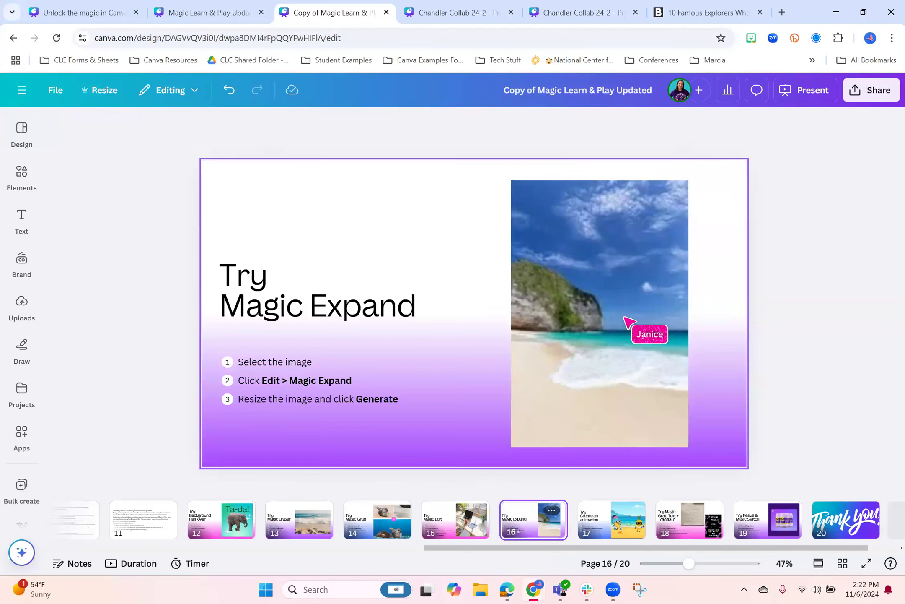
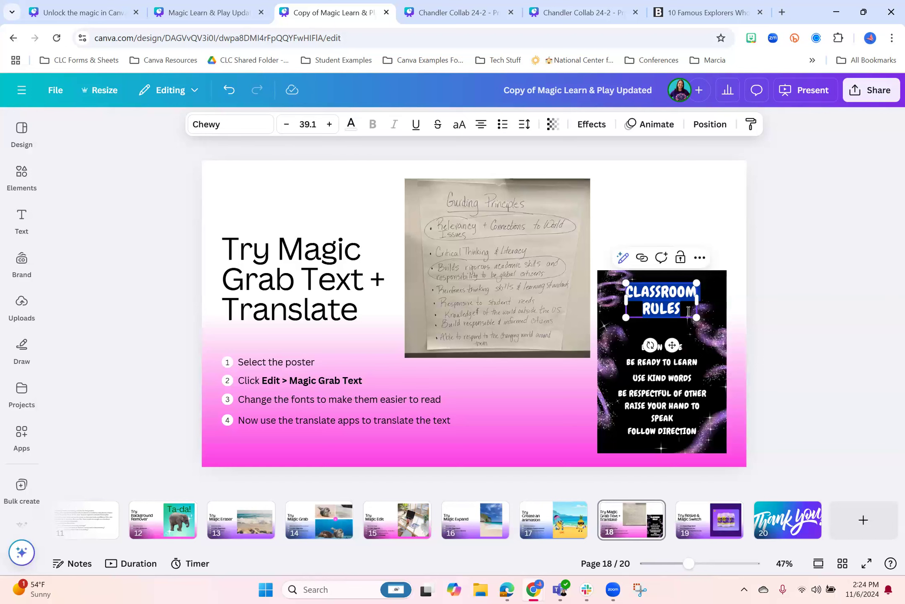
Review the Magic Write options available for the grabbed "Classroom Rules" title on page 18's poster
{"action": "left_click", "coordinate": [764, 297]}
{"action": "left_click", "coordinate": [669, 302]}
{"action": "left_click", "coordinate": [612, 257]}
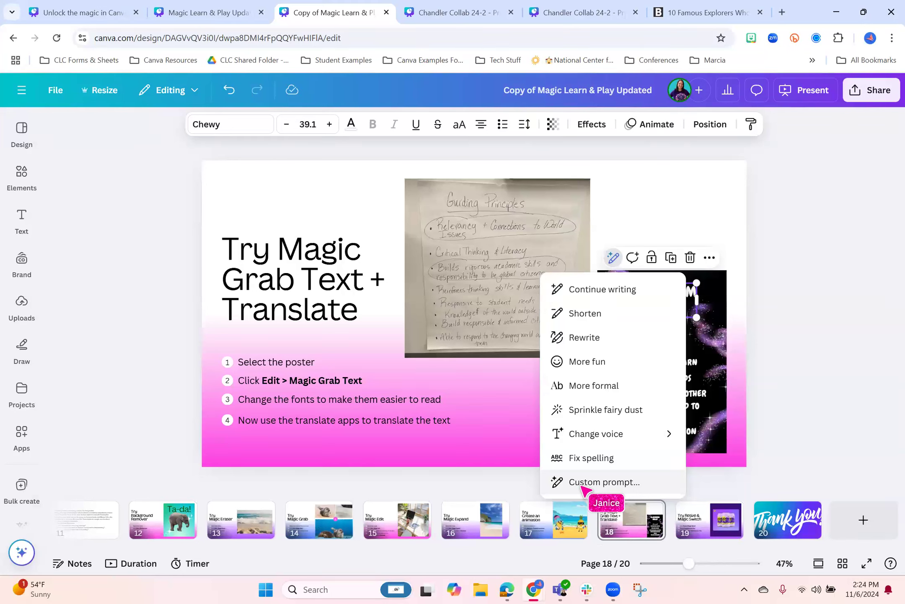
{"action": "left_click", "coordinate": [841, 345]}
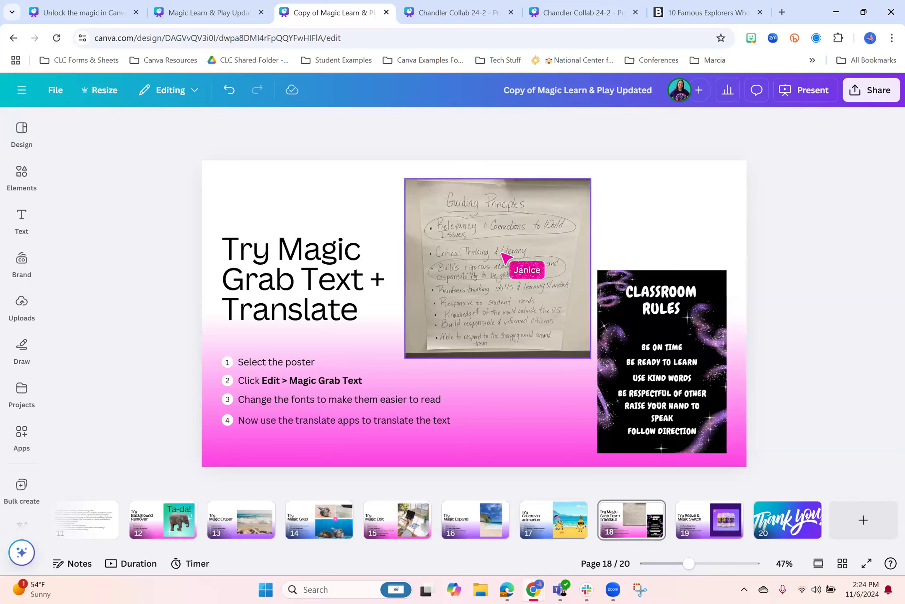
Use Grab Text on the handwritten Guiding Principles photo to extract its main bulleted block as editable text
{"action": "left_click", "coordinate": [485, 275]}
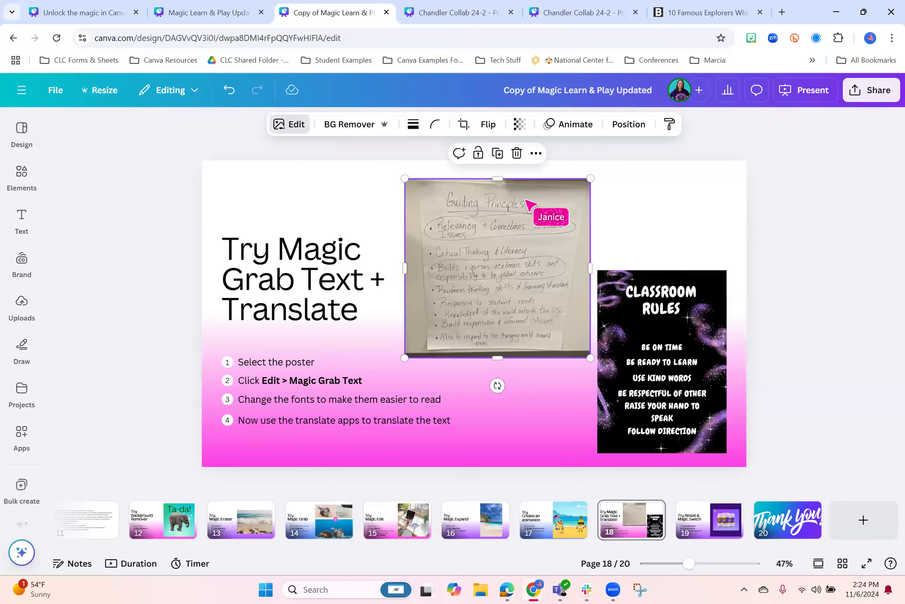
{"action": "left_click", "coordinate": [290, 124]}
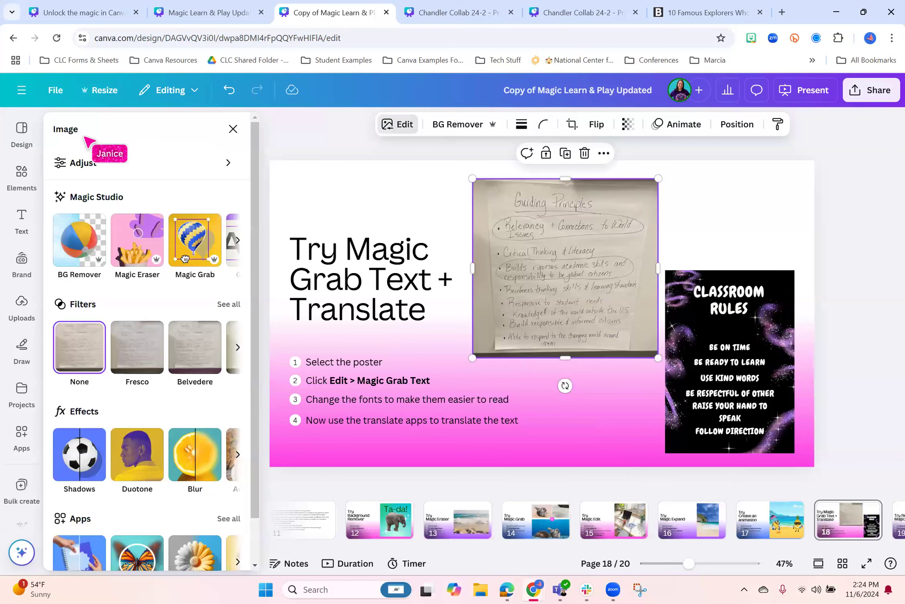
{"action": "left_click", "coordinate": [238, 240]}
{"action": "left_click", "coordinate": [96, 241]}
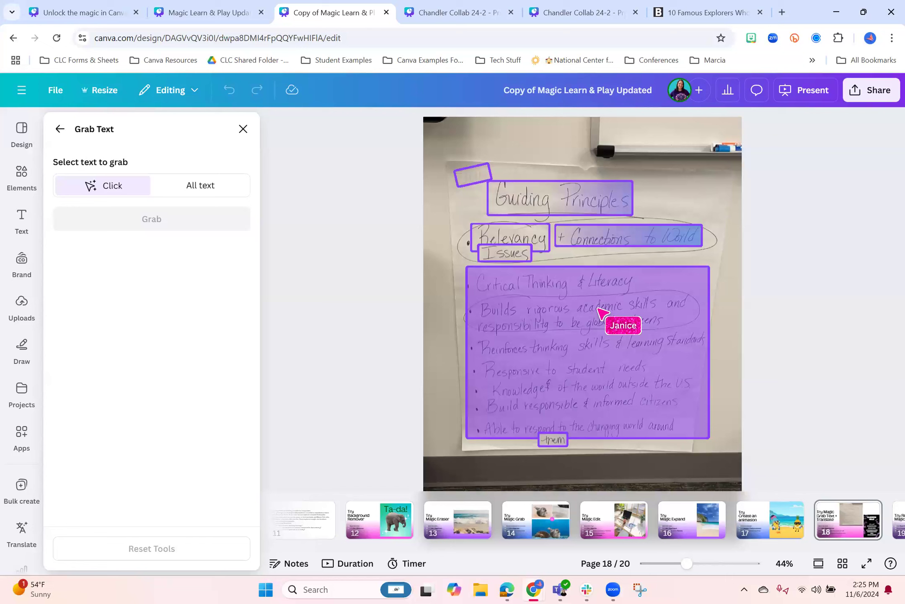
{"action": "left_click", "coordinate": [540, 363]}
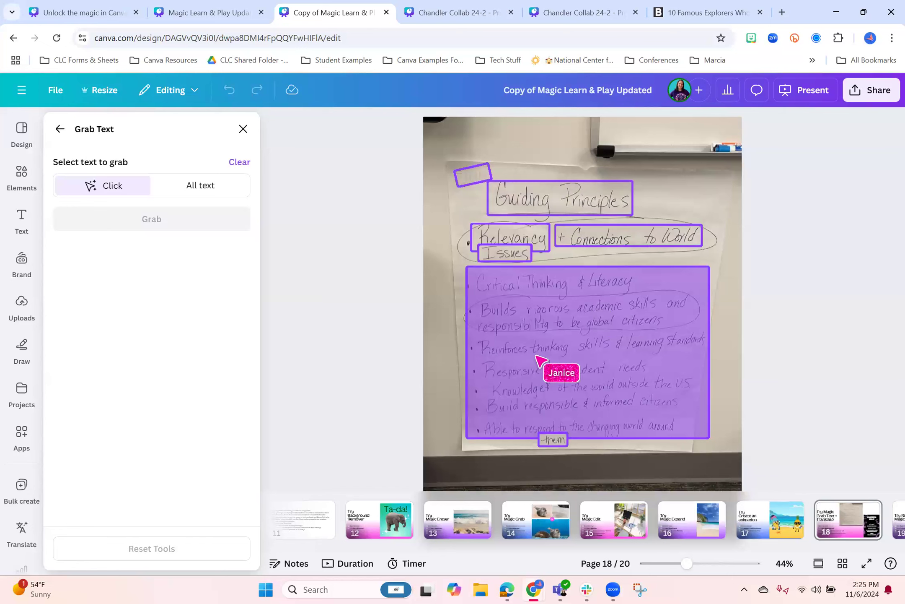
{"action": "left_click", "coordinate": [161, 222]}
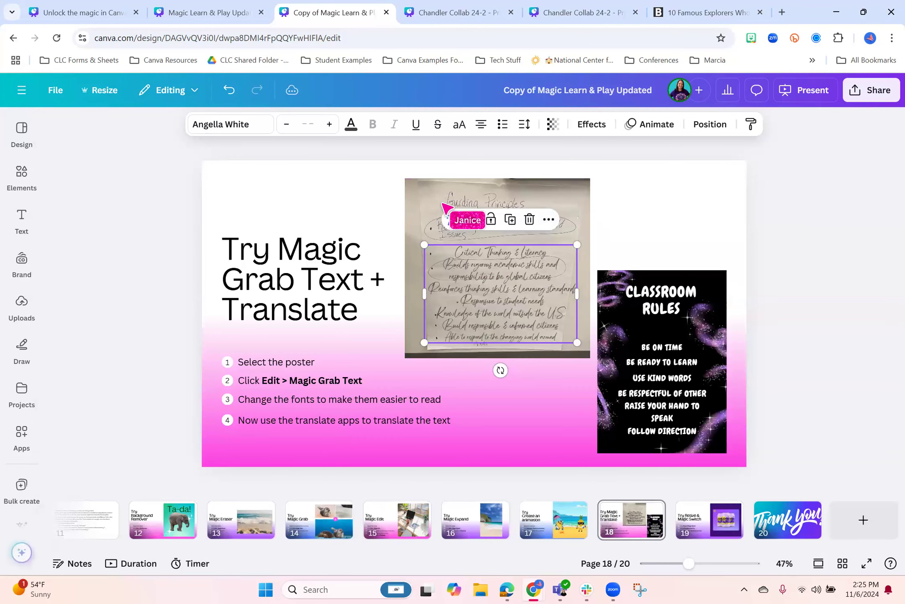
Set the grabbed text's font to Arimo and delete the Guiding Principles photo behind it
{"action": "left_click", "coordinate": [250, 125]}
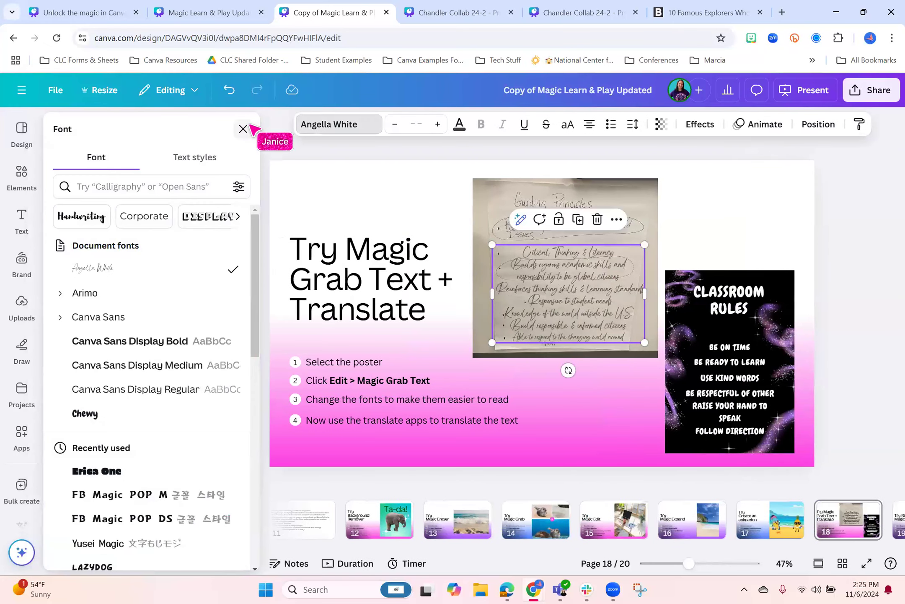
{"action": "left_click", "coordinate": [179, 295]}
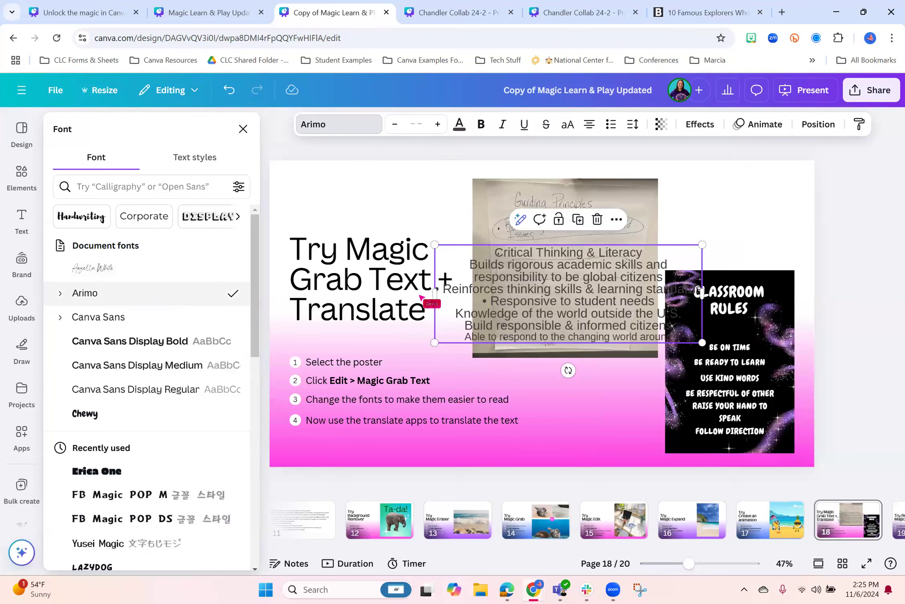
{"action": "left_click", "coordinate": [550, 187]}
{"action": "key", "text": "Delete"}
Narrow the grabbed text box to fit between the heading and the poster, move it up, and check its Magic Write options
{"action": "left_click", "coordinate": [550, 286]}
{"action": "left_click_drag", "start_coordinate": [634, 293], "coordinate": [545, 291]}
{"action": "left_click", "coordinate": [862, 268]}
{"action": "left_click_drag", "start_coordinate": [487, 291], "coordinate": [530, 230]}
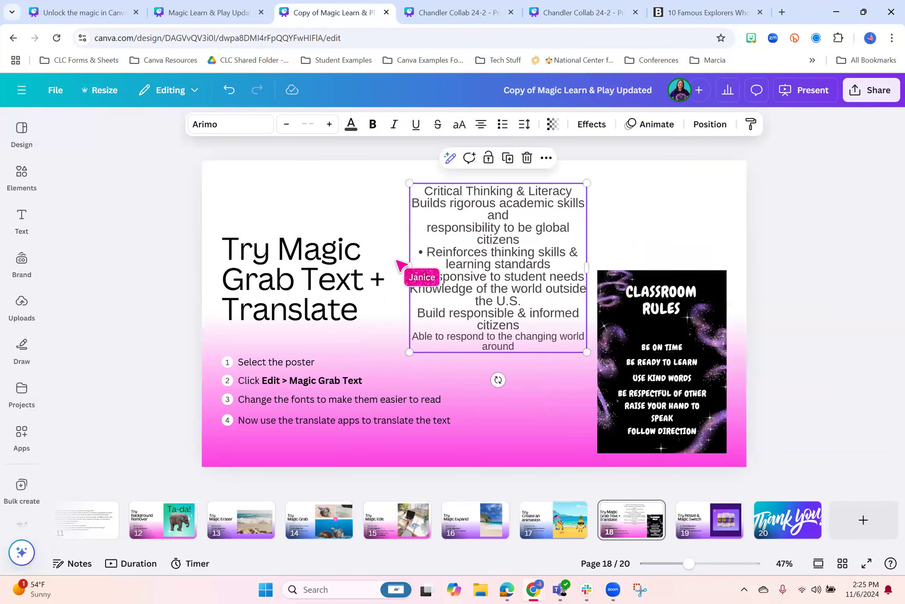
{"action": "left_click_drag", "start_coordinate": [409, 267], "coordinate": [404, 267]}
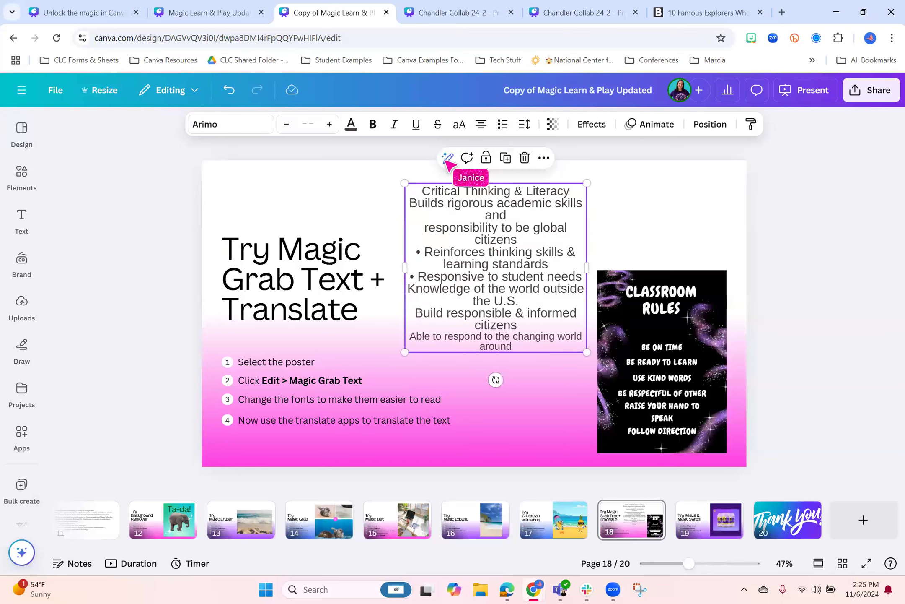
{"action": "left_click", "coordinate": [446, 160]}
{"action": "left_click", "coordinate": [796, 219]}
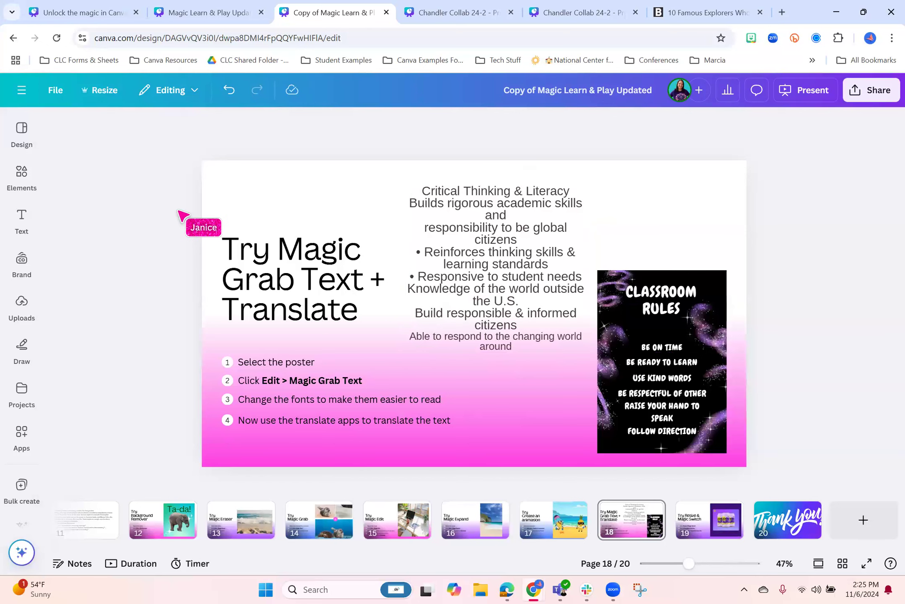
Translate page 18 into Spanish with the Translate app and shift the translated principles text slightly away from the heading
{"action": "left_click", "coordinate": [26, 429]}
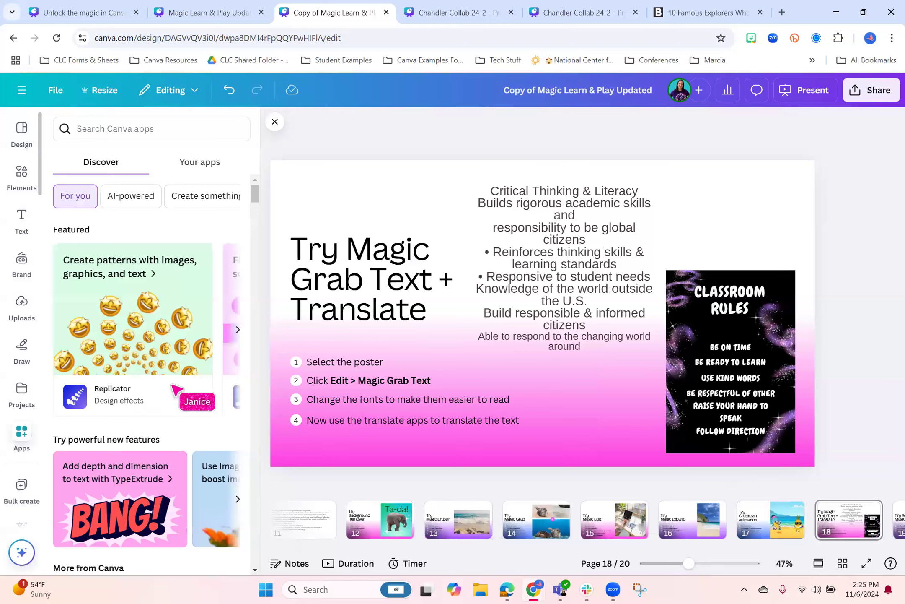
{"action": "scroll", "coordinate": [183, 388], "scroll_direction": "down", "scroll_amount": 5}
{"action": "scroll", "coordinate": [183, 386], "scroll_direction": "down", "scroll_amount": 2}
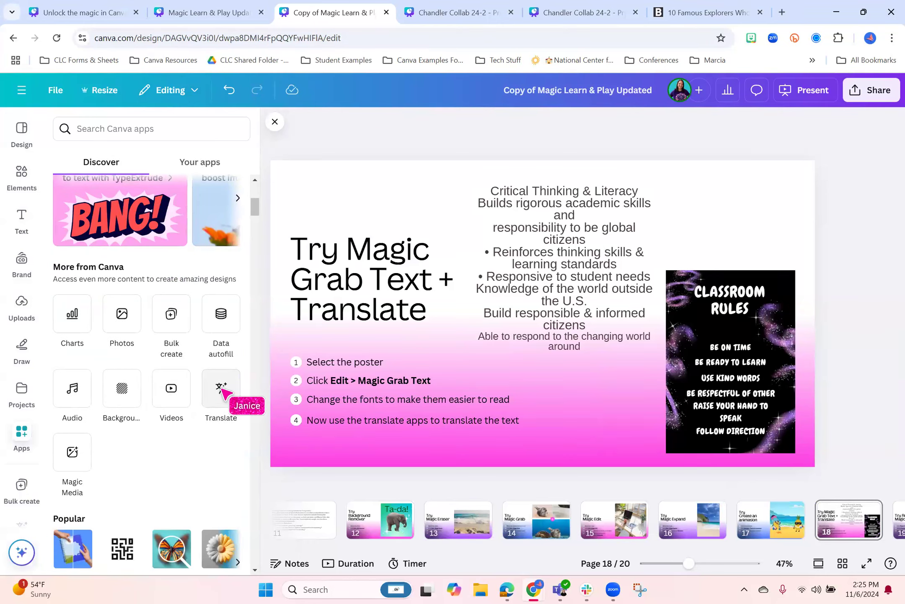
{"action": "left_click", "coordinate": [222, 392]}
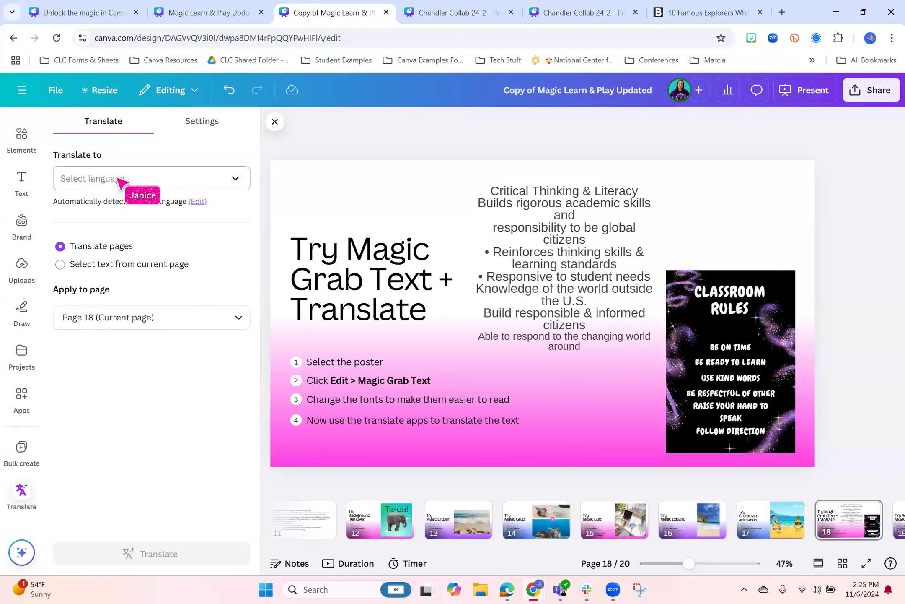
{"action": "left_click", "coordinate": [118, 179]}
{"action": "type", "text": "spa"}
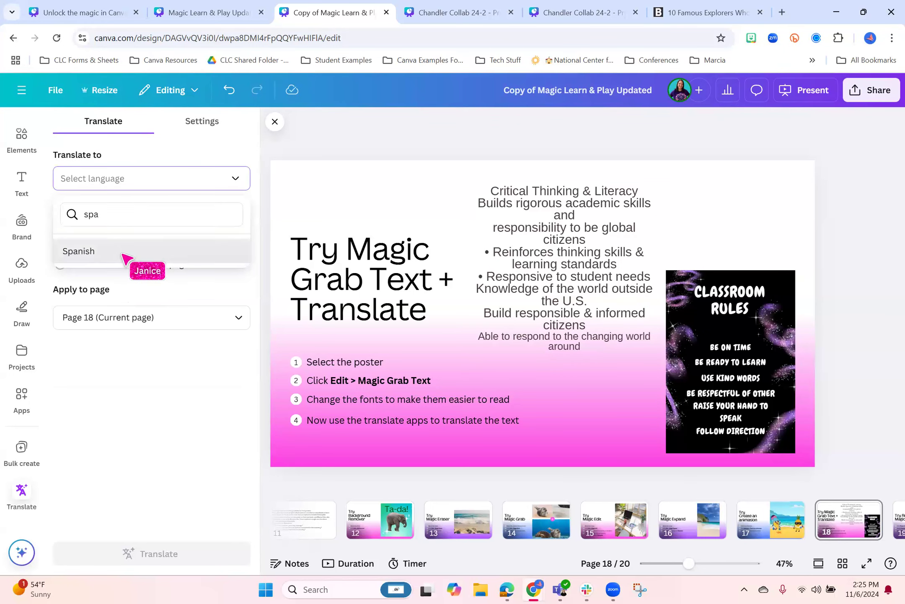
{"action": "left_click", "coordinate": [122, 251]}
{"action": "left_click", "coordinate": [189, 557]}
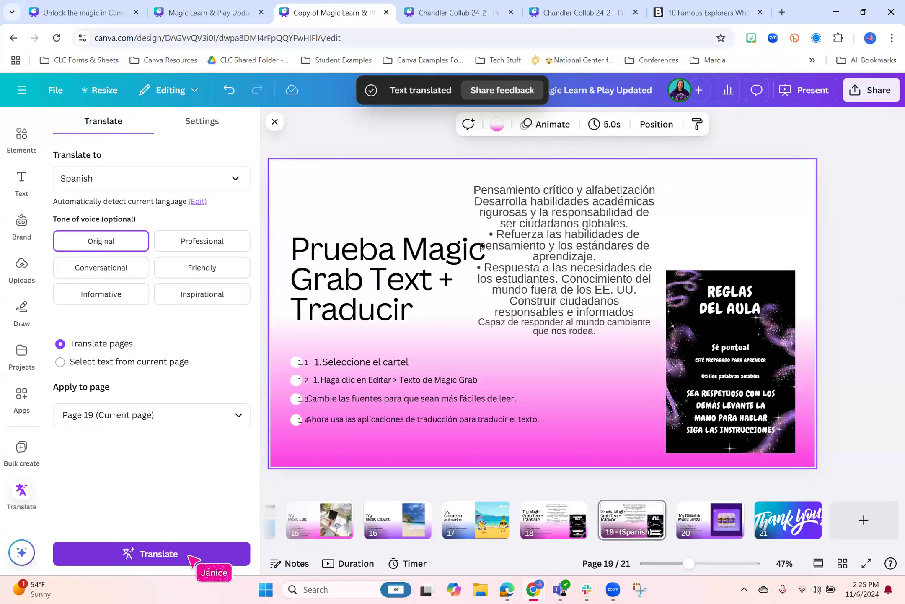
{"action": "left_click_drag", "start_coordinate": [542, 281], "coordinate": [552, 279]}
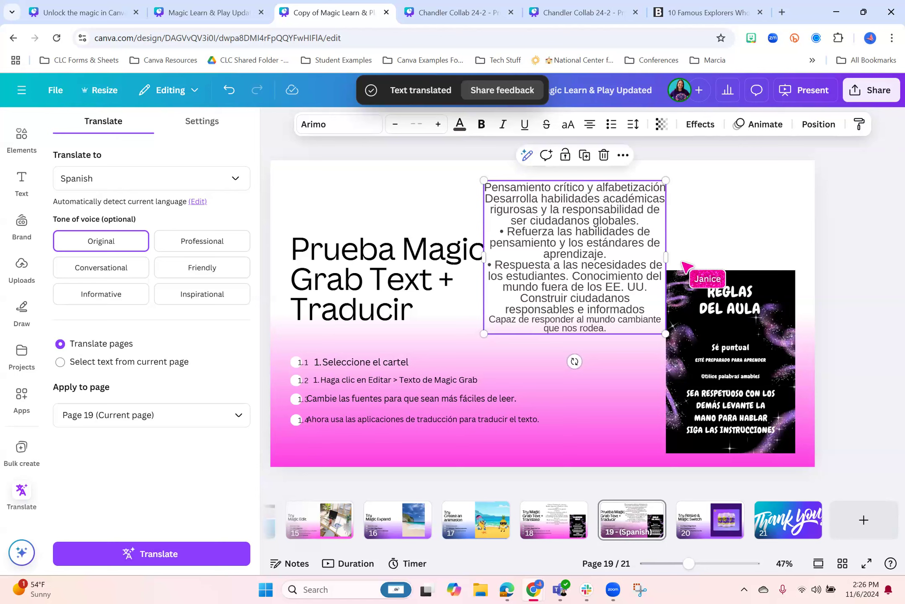
{"action": "left_click", "coordinate": [864, 275]}
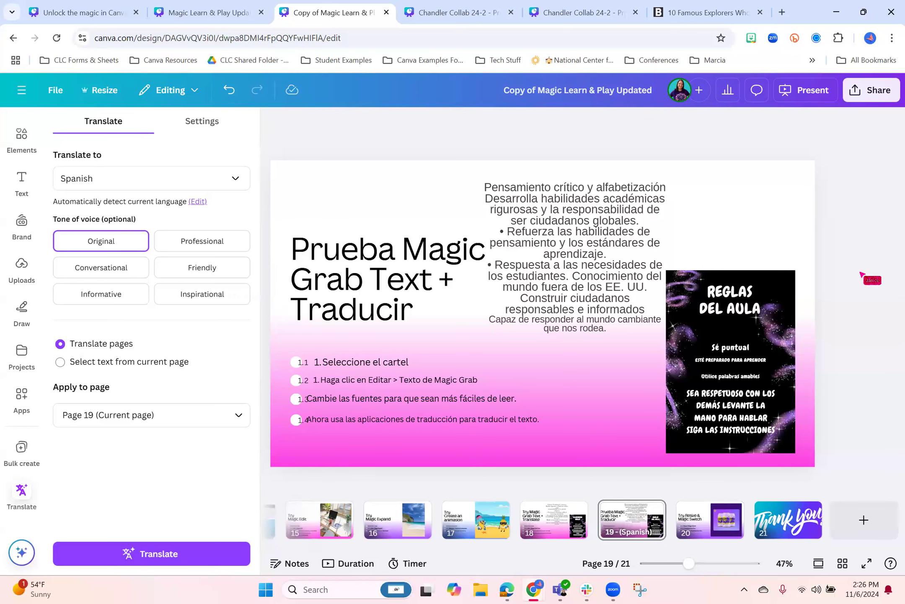
Close the Translate app and look through the original page 18, the Spanish page 19 and the Try Resize & Magic Switch page
{"action": "left_click", "coordinate": [541, 529]}
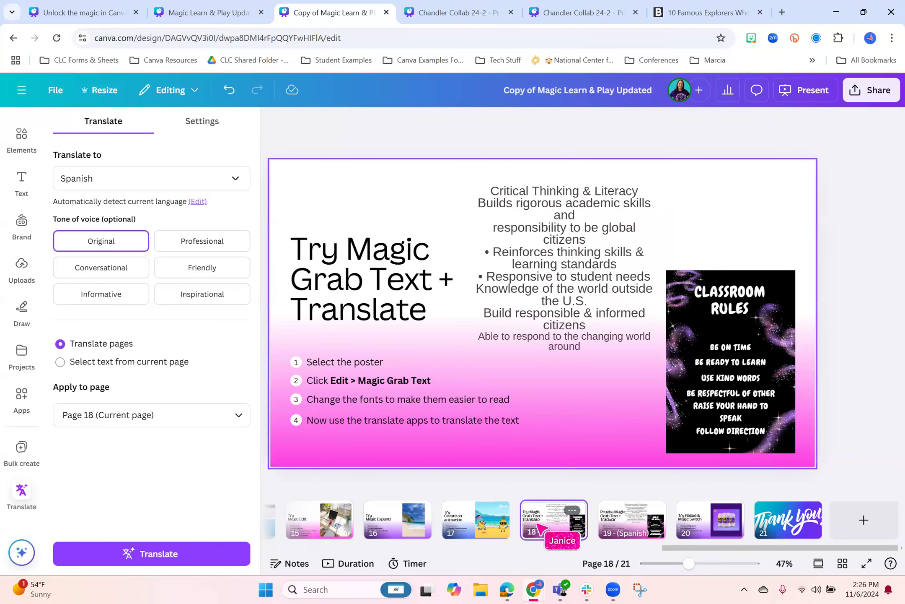
{"action": "left_click", "coordinate": [272, 121]}
{"action": "left_click", "coordinate": [705, 527]}
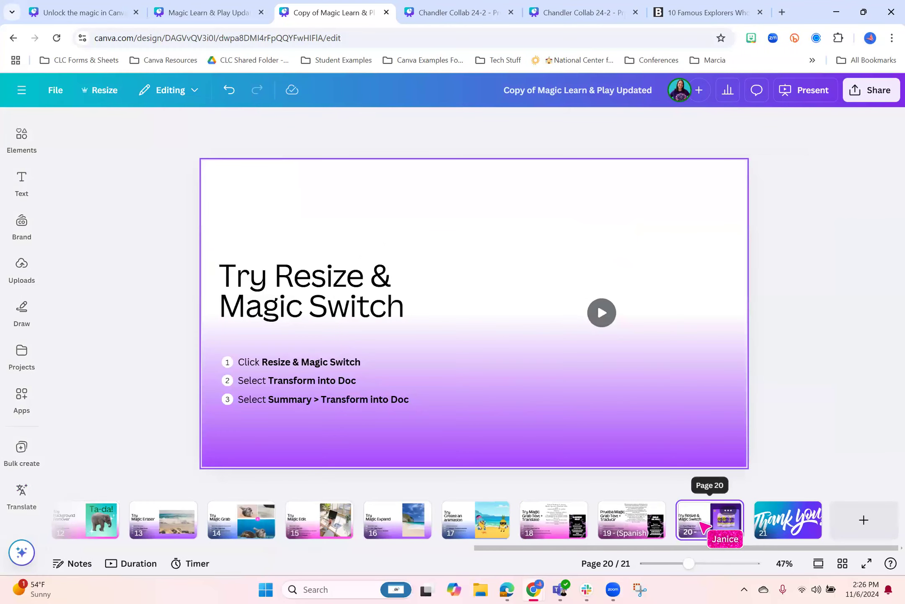
{"action": "left_click", "coordinate": [619, 524]}
{"action": "left_click", "coordinate": [525, 525]}
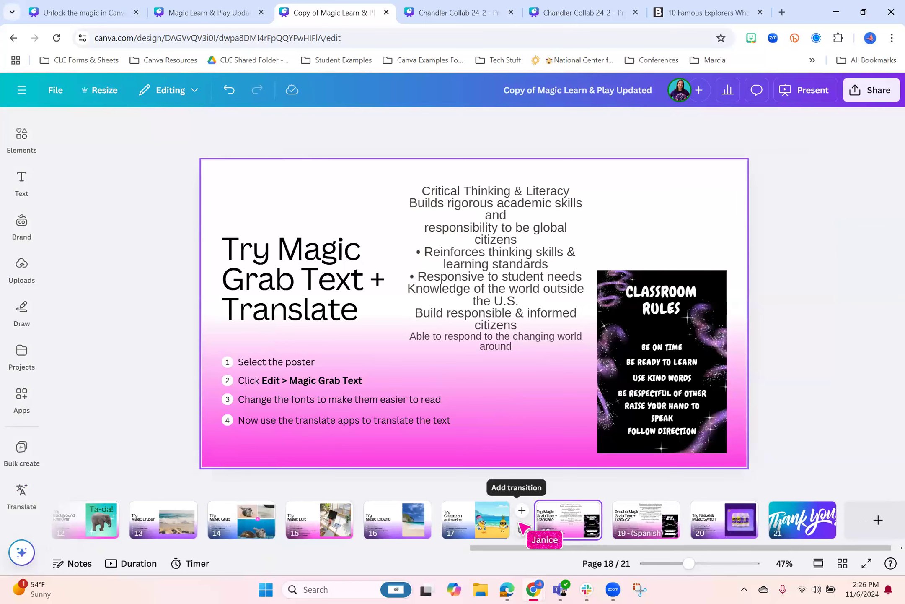
Open the bookmarked Canva for Education Teacher Resources site in a new browser tab and select its web address
{"action": "left_click", "coordinate": [782, 12]}
{"action": "left_click", "coordinate": [164, 60]}
{"action": "left_click", "coordinate": [178, 120]}
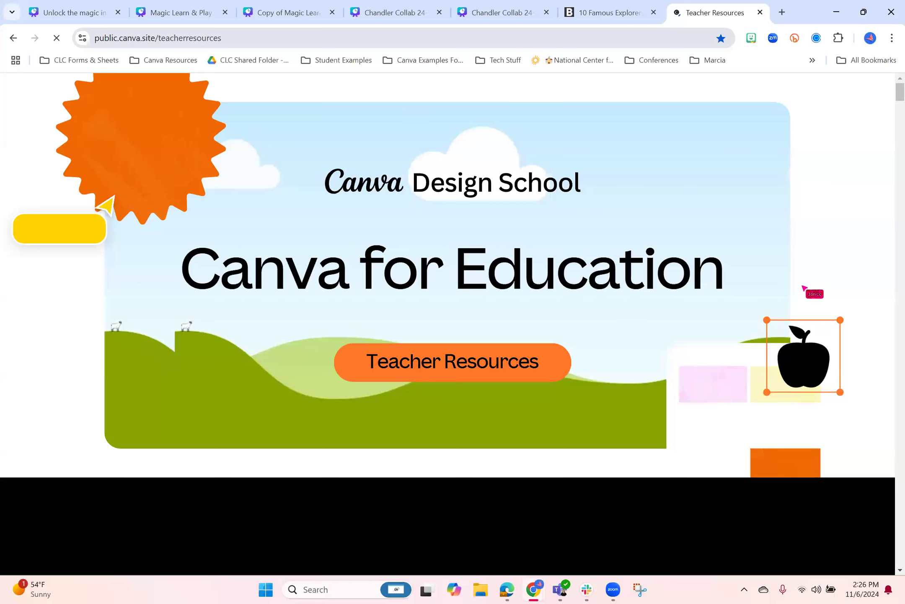
{"action": "left_click", "coordinate": [482, 37]}
{"action": "key", "text": "ctrl+a"}
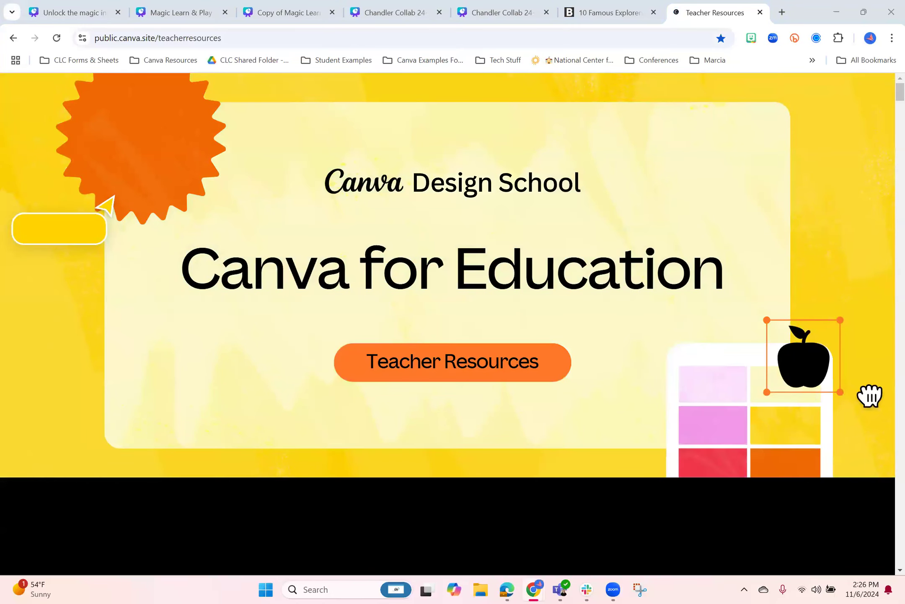
Look through the Teacher Resources site and open the Classroom AI Teacher Guides
{"action": "scroll", "coordinate": [452, 323], "scroll_direction": "down", "scroll_amount": 4}
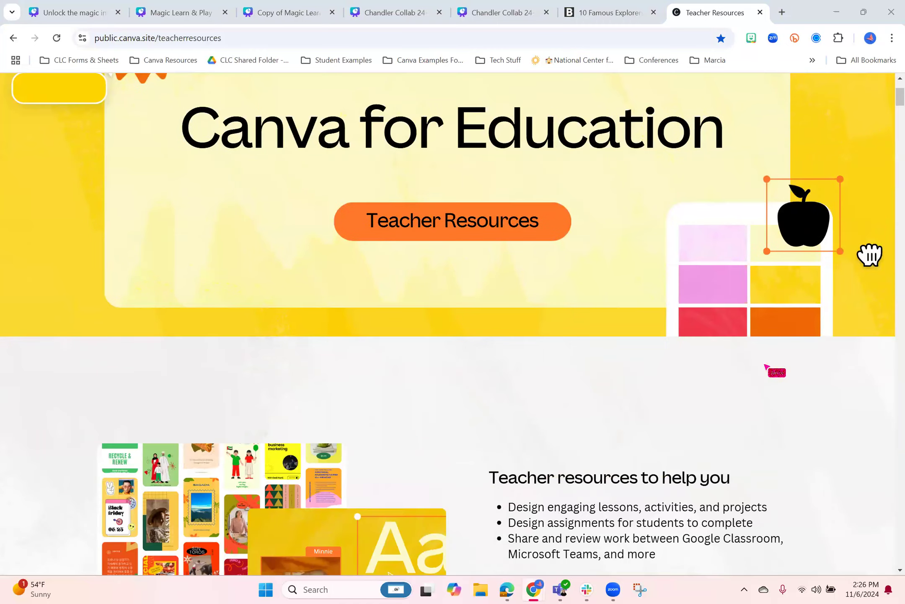
{"action": "scroll", "coordinate": [746, 256], "scroll_direction": "down", "scroll_amount": 15}
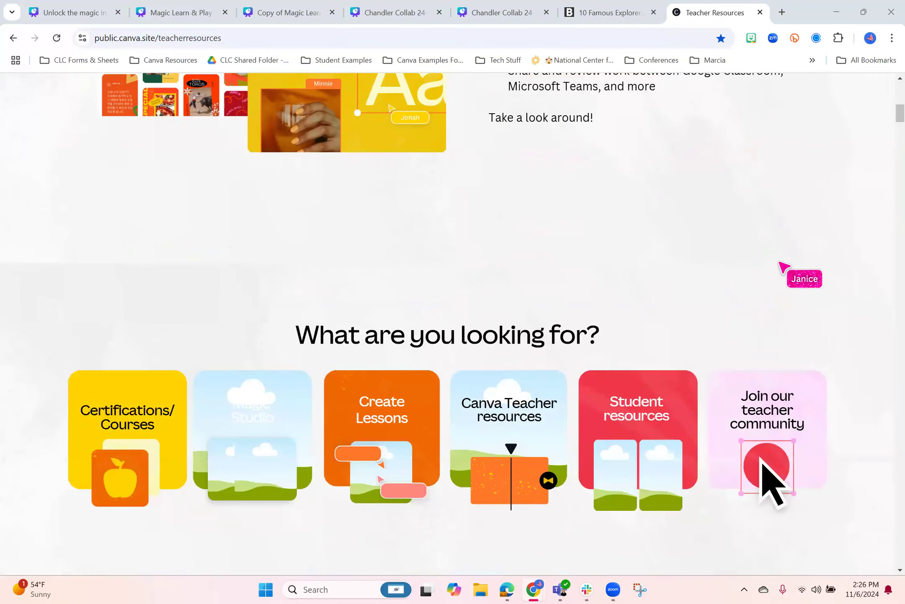
{"action": "scroll", "coordinate": [422, 554], "scroll_direction": "down", "scroll_amount": 10}
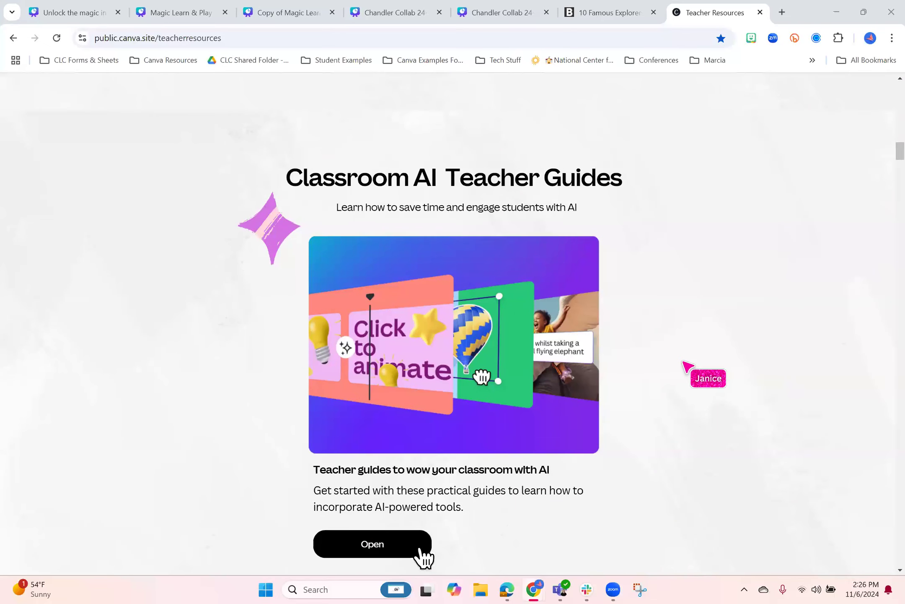
{"action": "scroll", "coordinate": [422, 554], "scroll_direction": "down", "scroll_amount": 10}
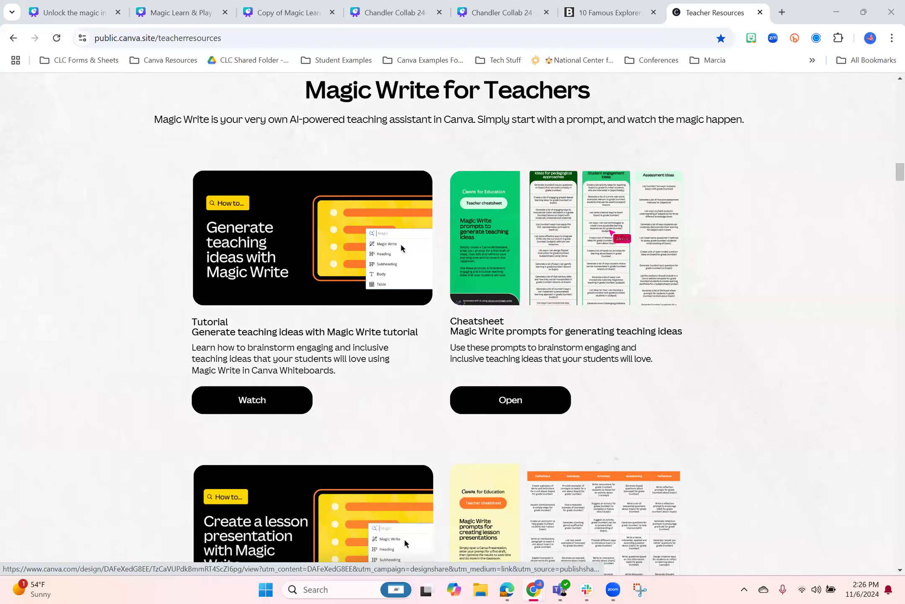
{"action": "scroll", "coordinate": [423, 327], "scroll_direction": "up", "scroll_amount": 6}
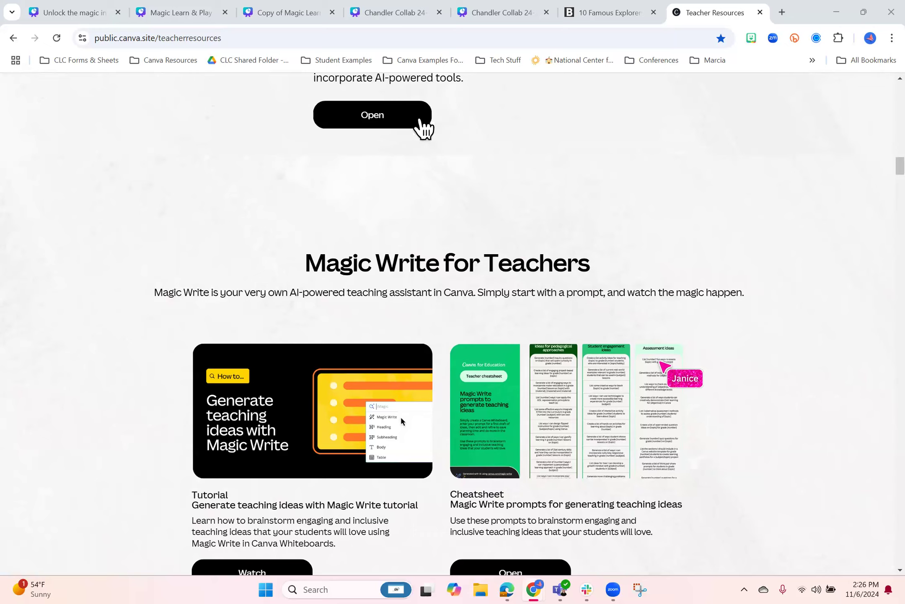
{"action": "scroll", "coordinate": [423, 327], "scroll_direction": "up", "scroll_amount": 3}
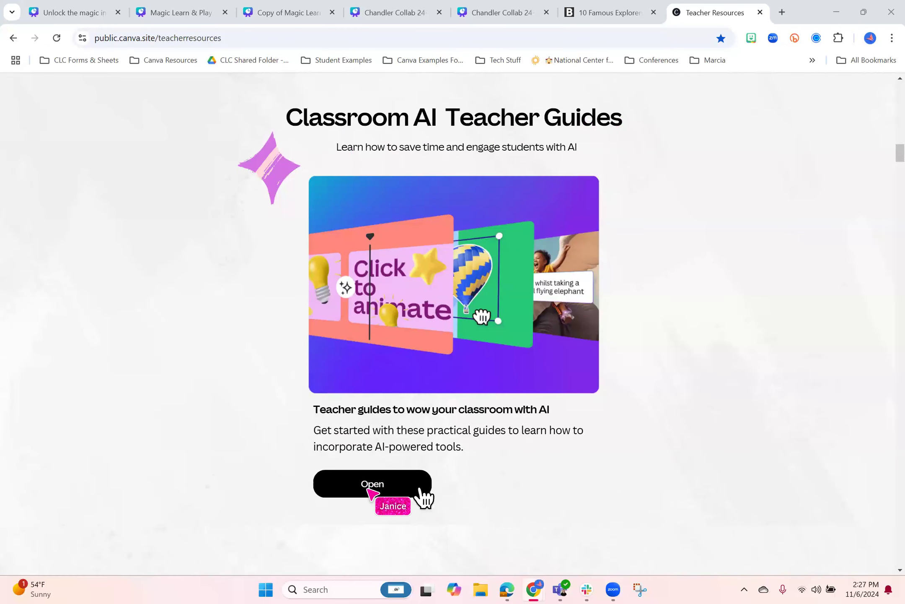
{"action": "left_click", "coordinate": [423, 490]}
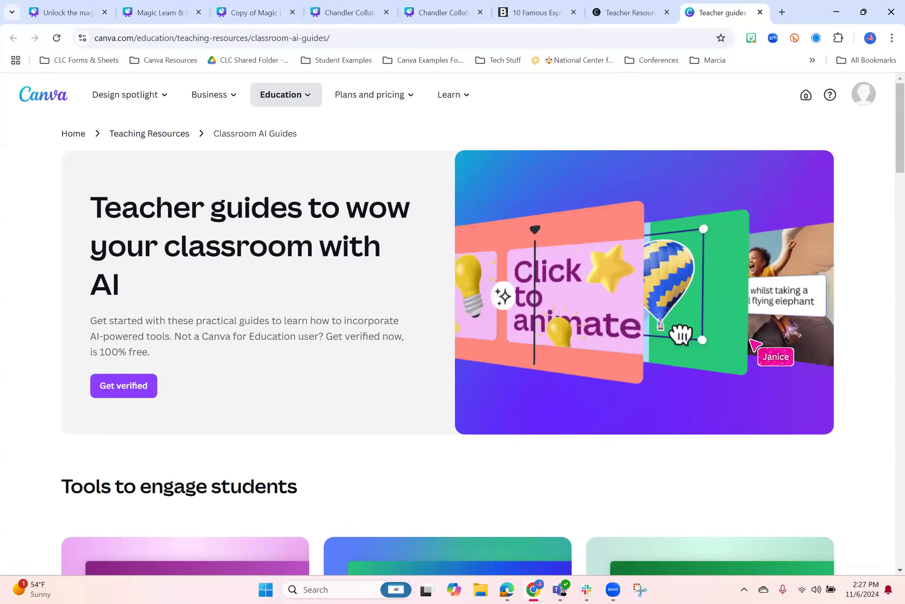
Browse the AI teacher guides for engaging students, saving time and editing easily
{"action": "scroll", "coordinate": [752, 343], "scroll_direction": "down", "scroll_amount": 6}
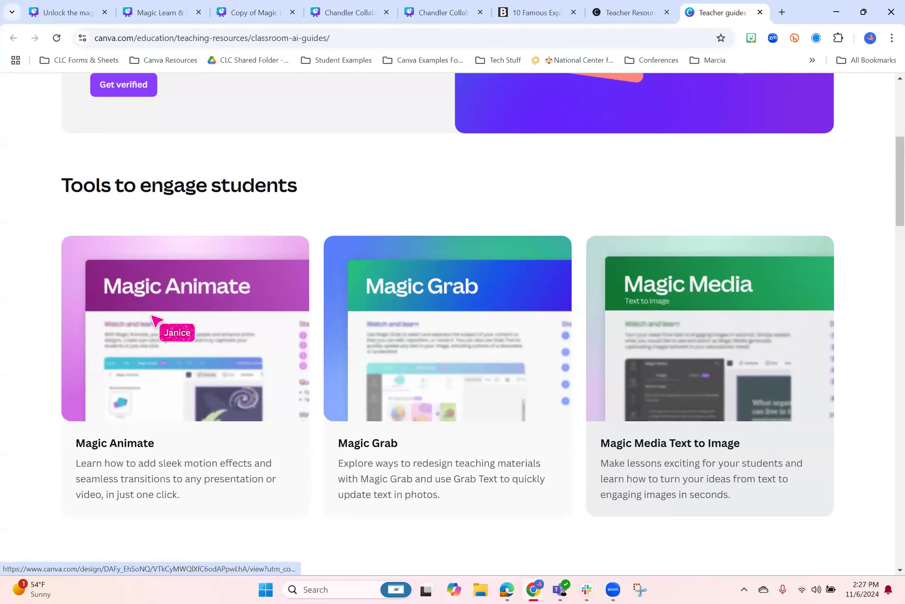
{"action": "scroll", "coordinate": [153, 317], "scroll_direction": "down", "scroll_amount": 3}
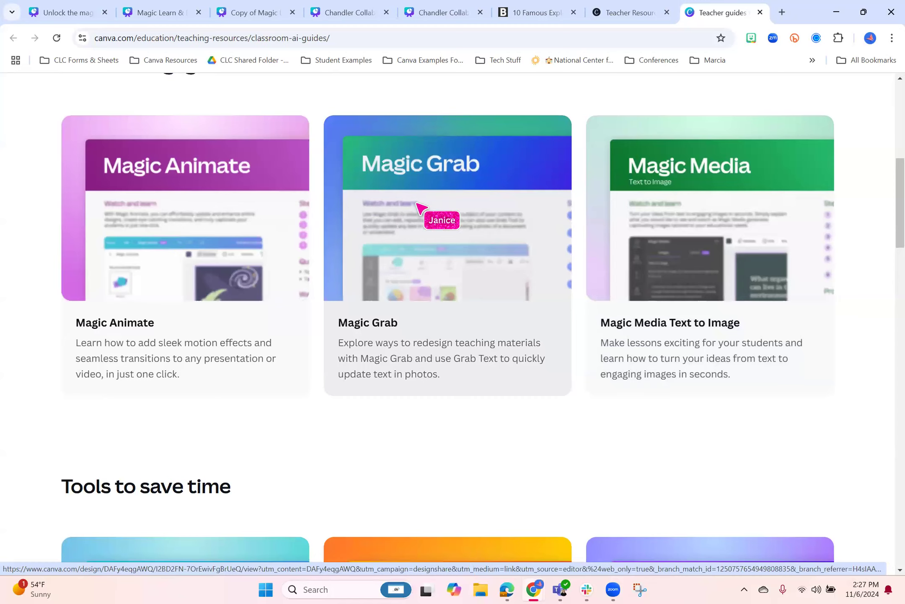
{"action": "scroll", "coordinate": [733, 239], "scroll_direction": "down", "scroll_amount": 3}
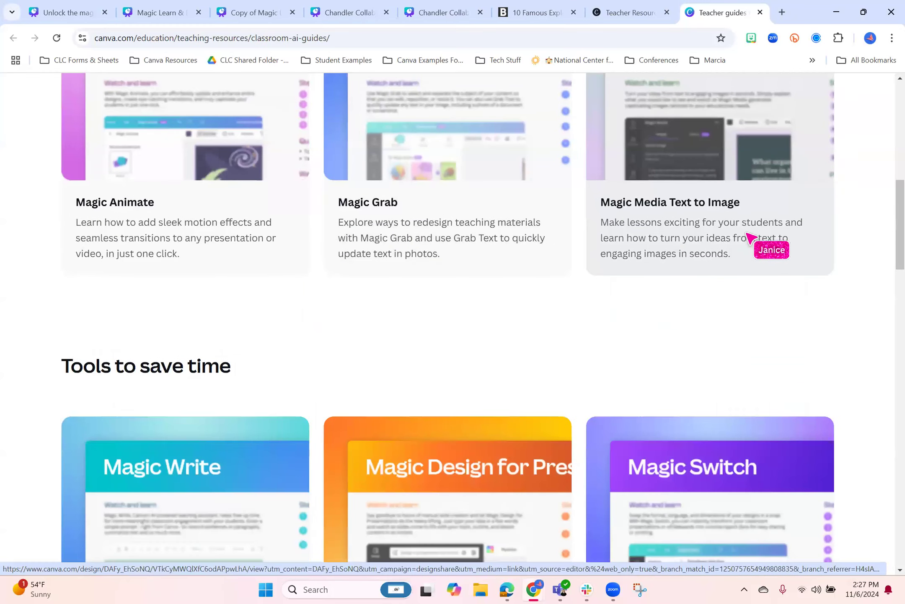
{"action": "scroll", "coordinate": [750, 236], "scroll_direction": "down", "scroll_amount": 6}
{"action": "scroll", "coordinate": [699, 333], "scroll_direction": "down", "scroll_amount": 7}
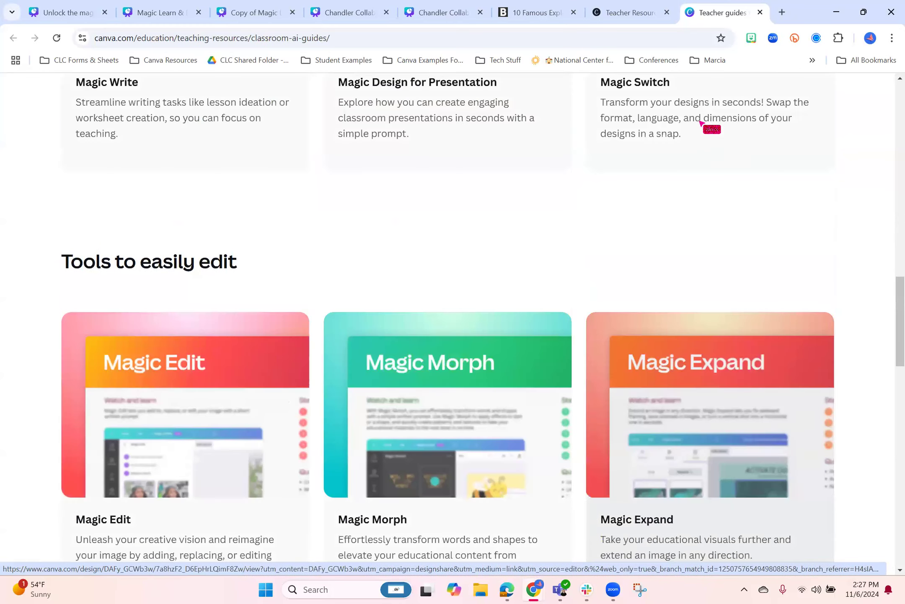
Open the Magic Grab teacher guide from the AI guides and look through its steps and its before-and-after examples
{"action": "scroll", "coordinate": [586, 223], "scroll_direction": "down", "scroll_amount": 4}
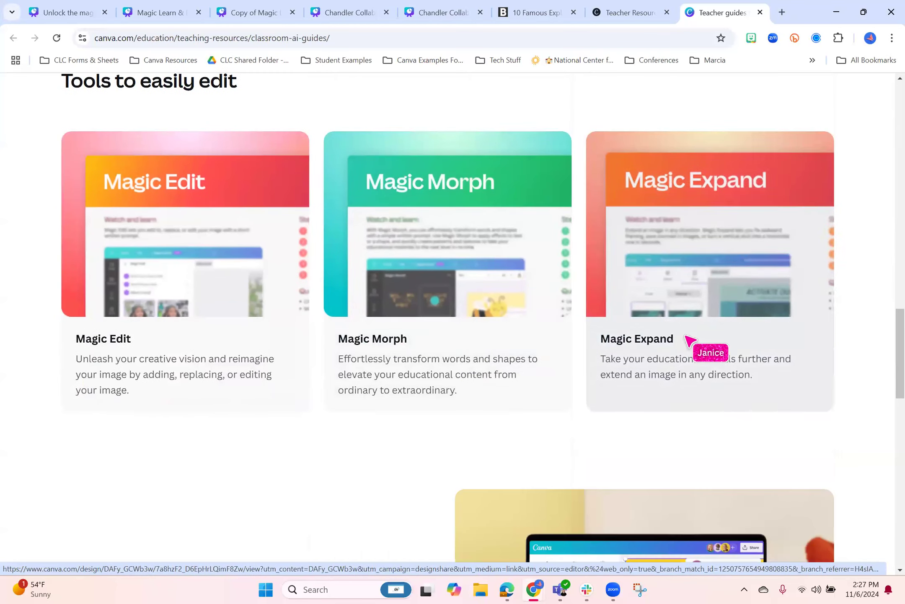
{"action": "scroll", "coordinate": [686, 338], "scroll_direction": "up", "scroll_amount": 16}
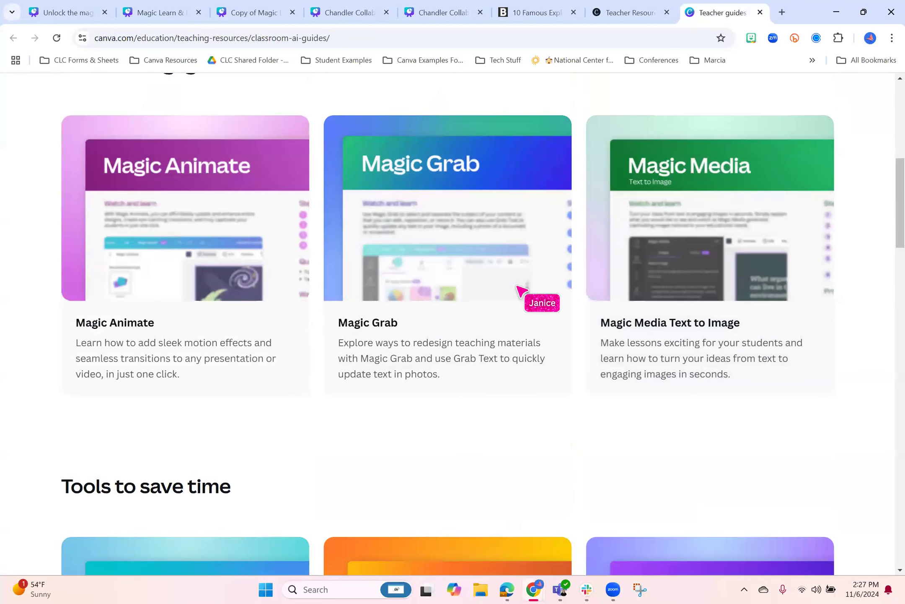
{"action": "left_click", "coordinate": [519, 289]}
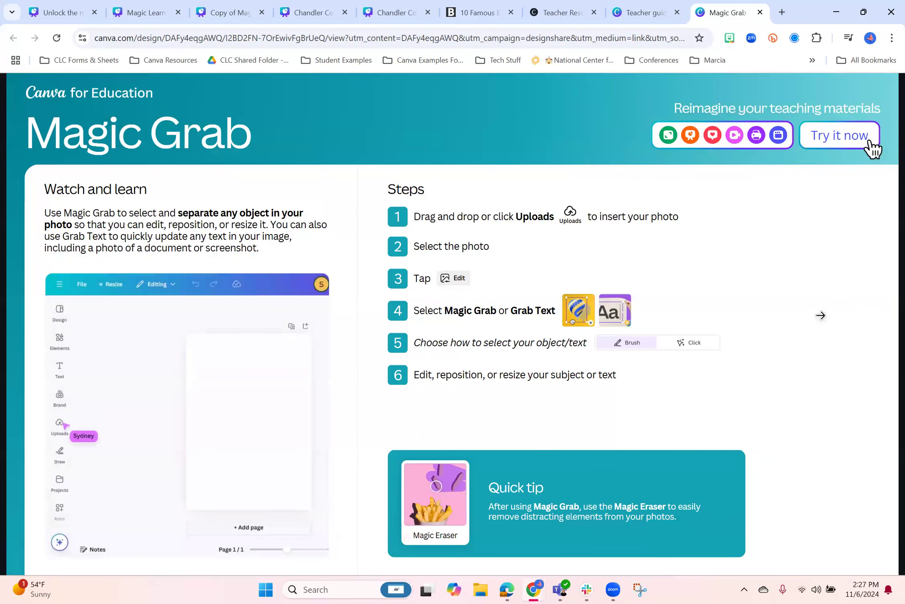
{"action": "left_click", "coordinate": [336, 328]}
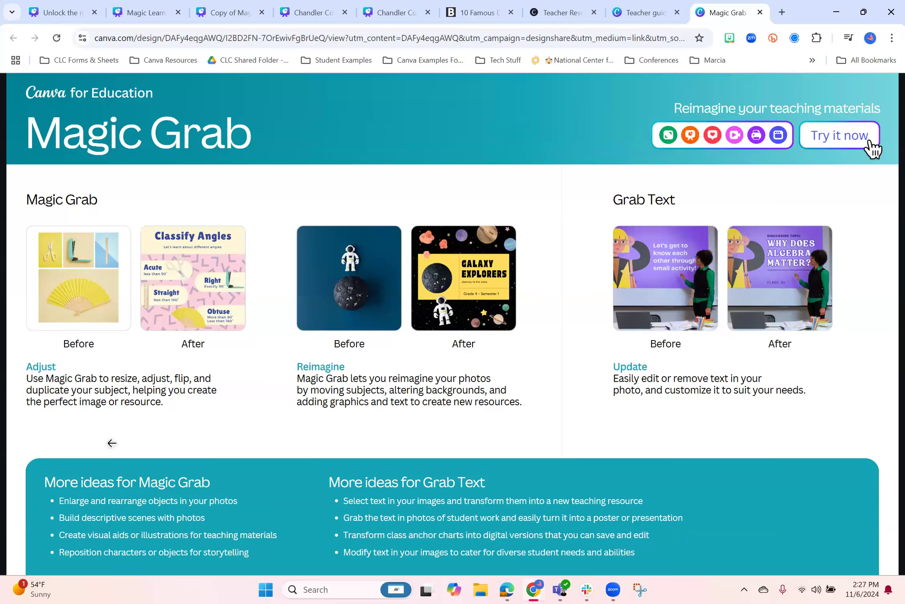
Return to the Teacher Resources site and look through the Magic Write tutorials and cheatsheets below the Classroom AI Teacher Guides
{"action": "left_click", "coordinate": [637, 16]}
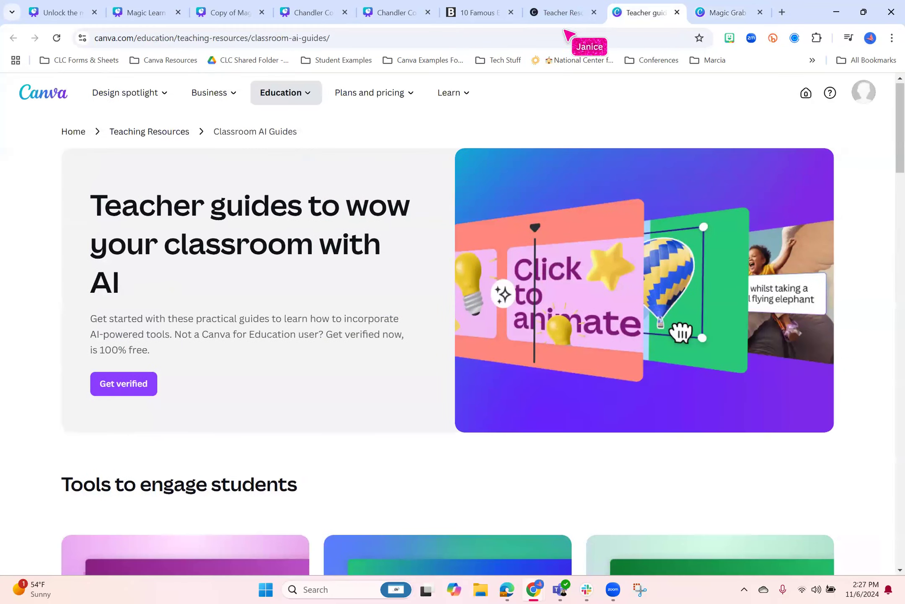
{"action": "left_click", "coordinate": [561, 13]}
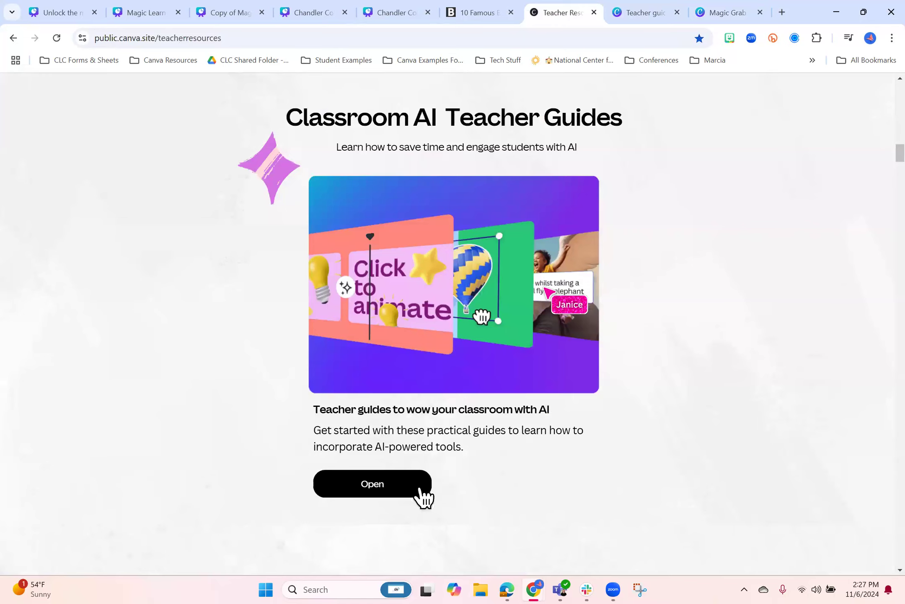
{"action": "scroll", "coordinate": [862, 403], "scroll_direction": "down", "scroll_amount": 7}
{"action": "scroll", "coordinate": [420, 130], "scroll_direction": "down", "scroll_amount": 20}
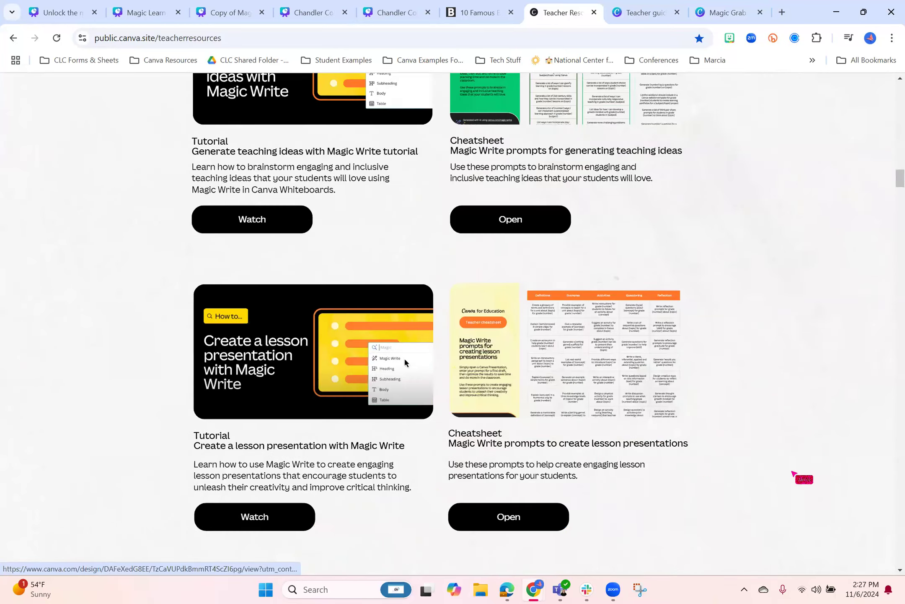
{"action": "scroll", "coordinate": [404, 310], "scroll_direction": "up", "scroll_amount": 15}
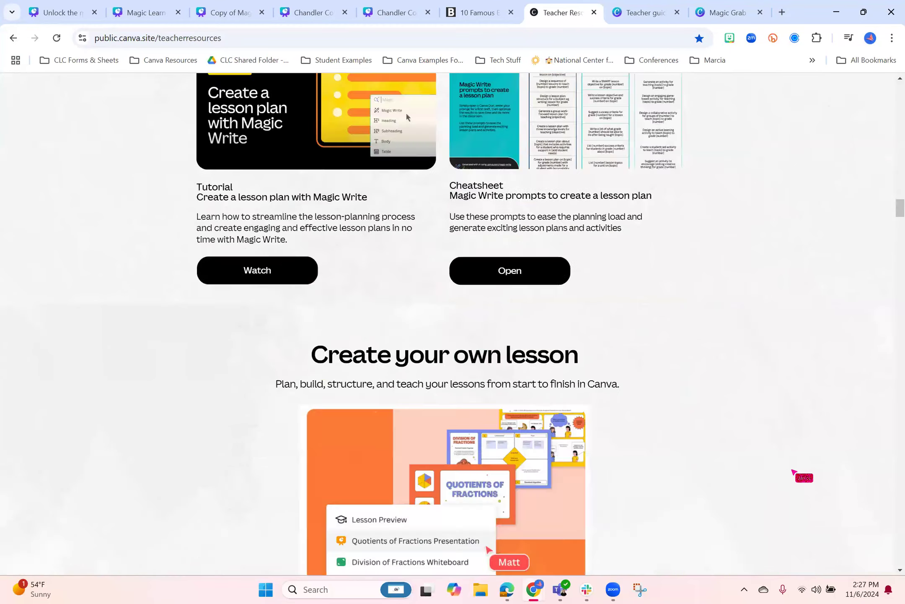
{"action": "scroll", "coordinate": [791, 469], "scroll_direction": "up", "scroll_amount": 20}
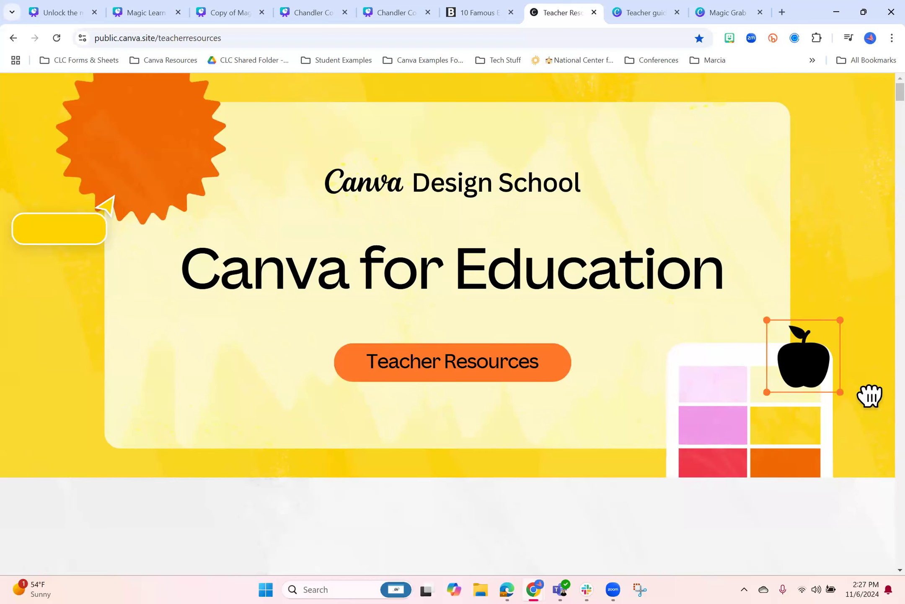
Review the Teacher Resources site's opening sections, from the introduction down to the Teacher Essentials Certification
{"action": "scroll", "coordinate": [448, 300], "scroll_direction": "down", "scroll_amount": 5}
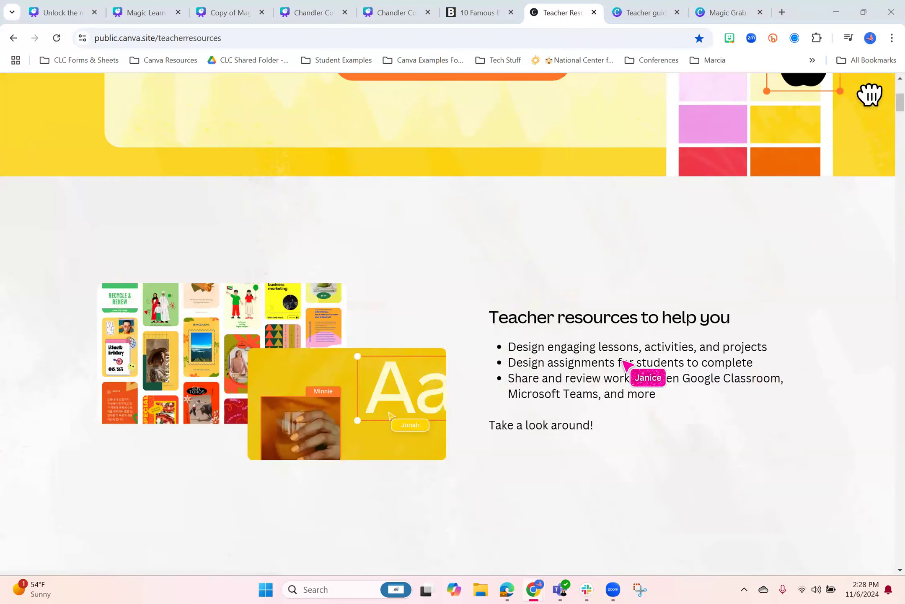
{"action": "scroll", "coordinate": [453, 322], "scroll_direction": "down", "scroll_amount": 5}
{"action": "scroll", "coordinate": [453, 323], "scroll_direction": "down", "scroll_amount": 5}
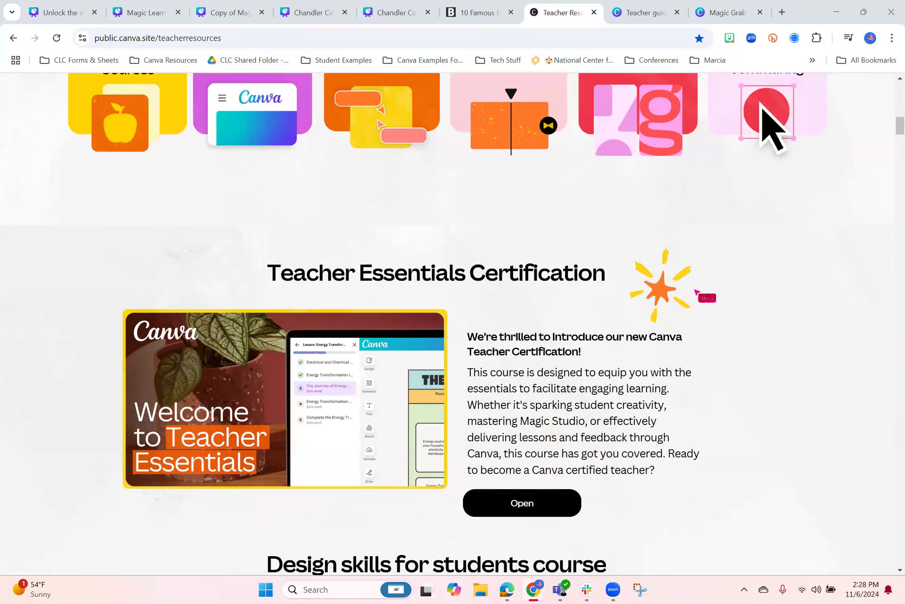
{"action": "scroll", "coordinate": [452, 323], "scroll_direction": "up", "scroll_amount": 10}
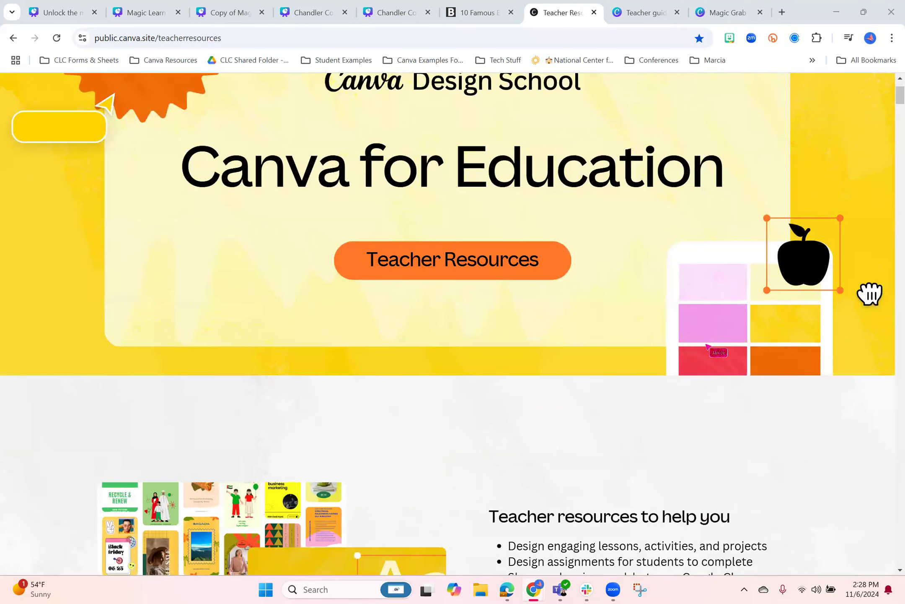